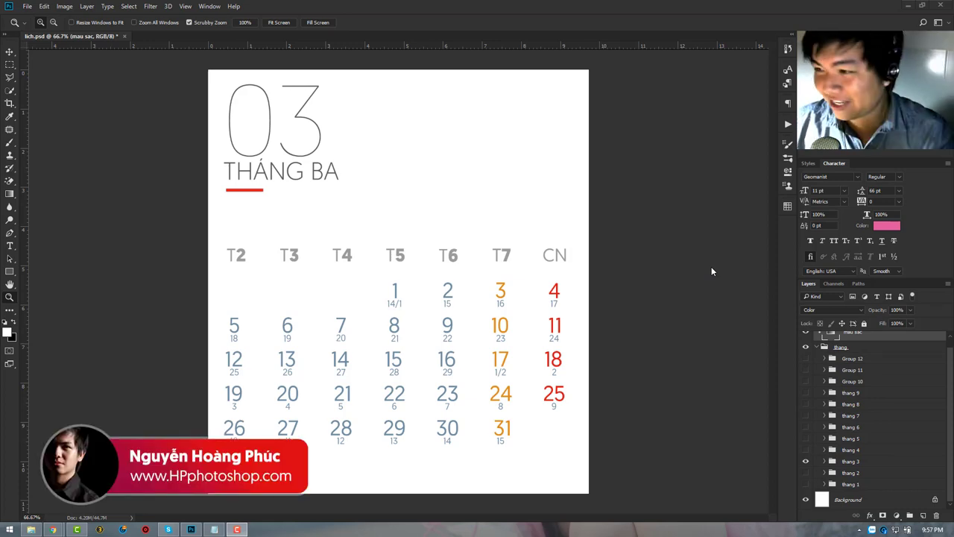
Step: Hide the thang 3 group and show the thang 1 group to display the January page
click(805, 462)
click(805, 484)
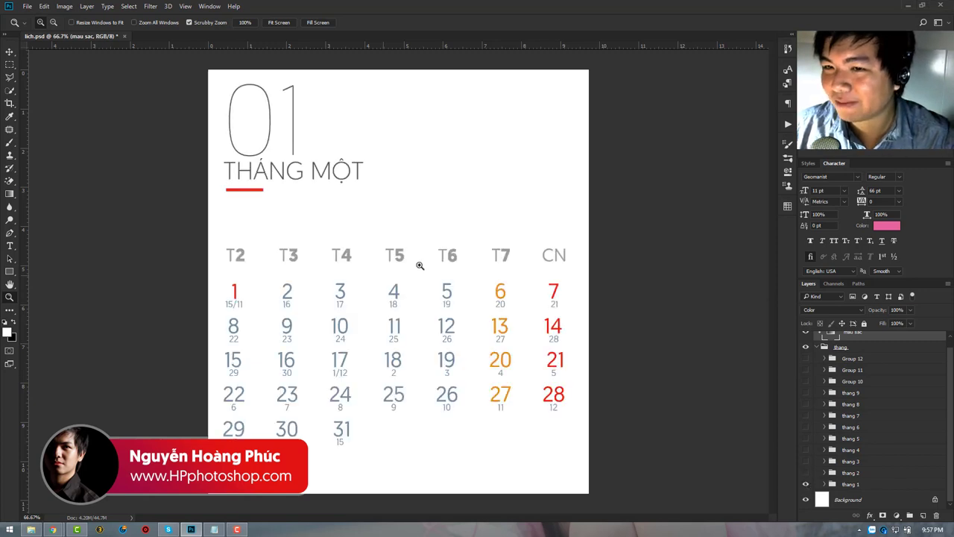
mouse_move(420, 264)
mouse_down()
mouse_move(410, 264)
mouse_move(419, 264)
mouse_up()
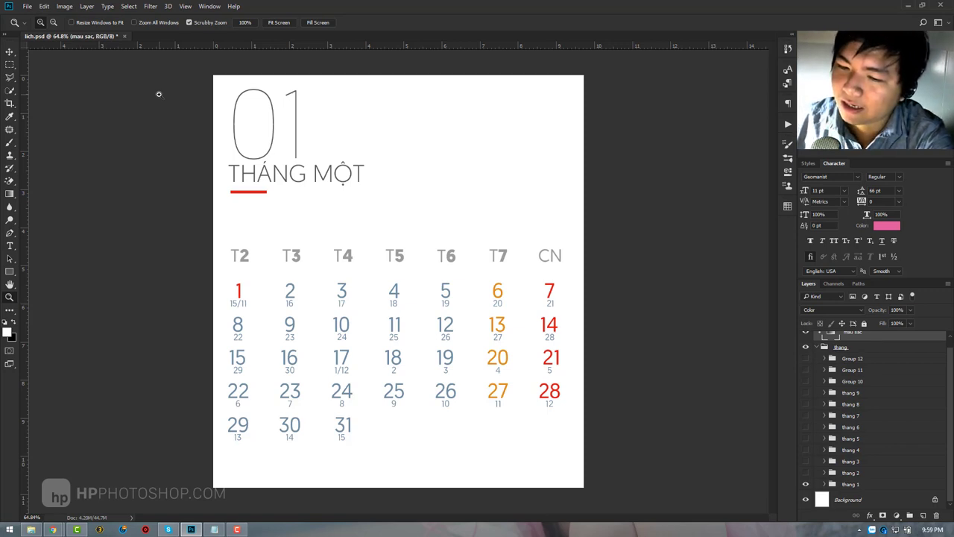
Step: Set up a new document 22 cm wide by 15 cm high in centimetres at 300 ppi
click(33, 9)
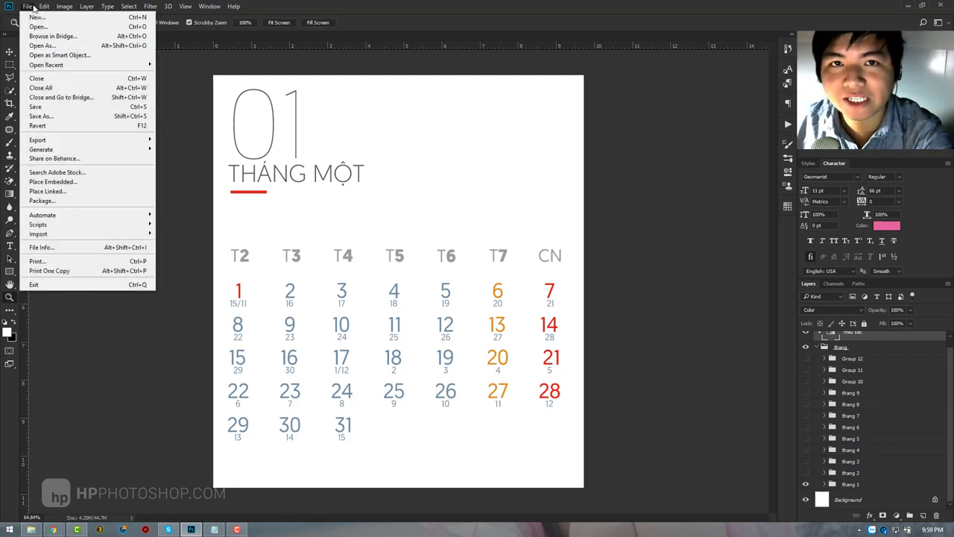
click(38, 16)
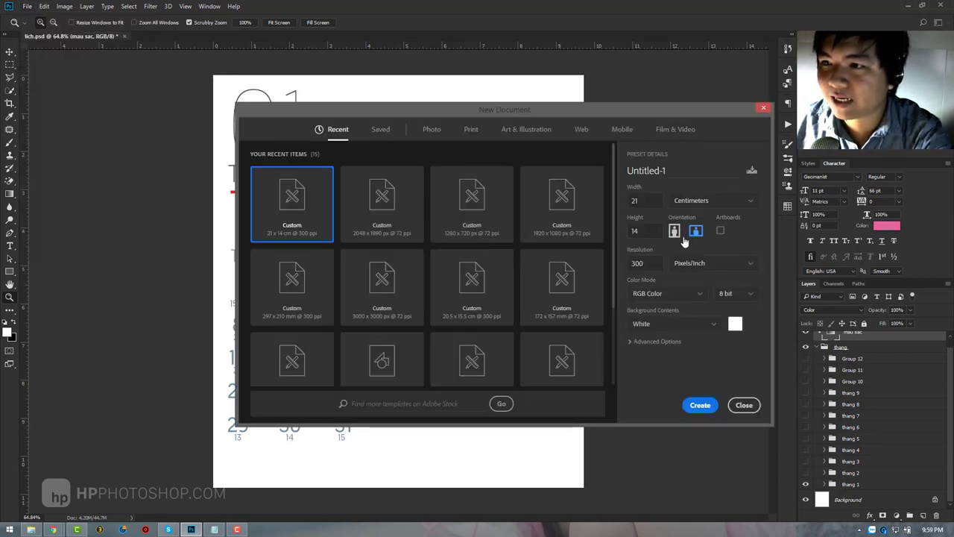
click(632, 232)
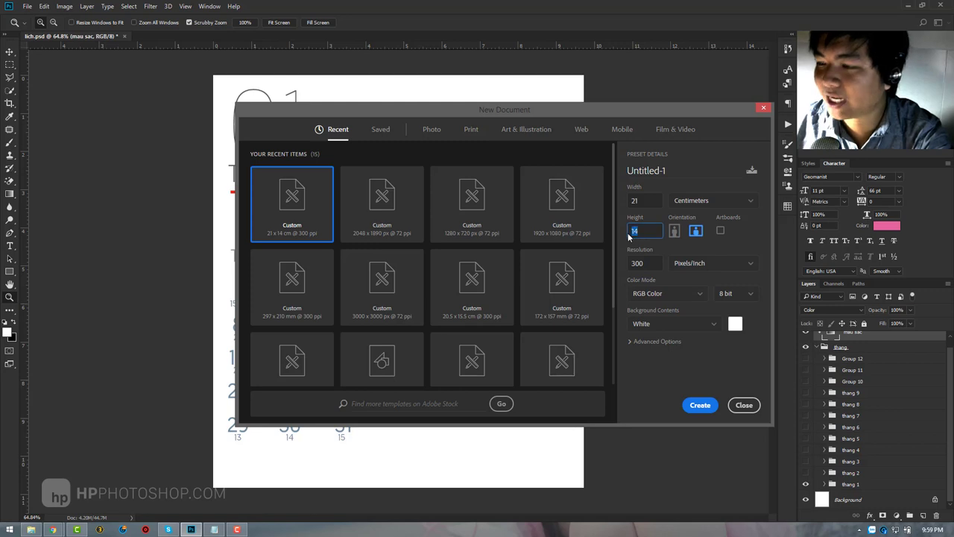
text(15)
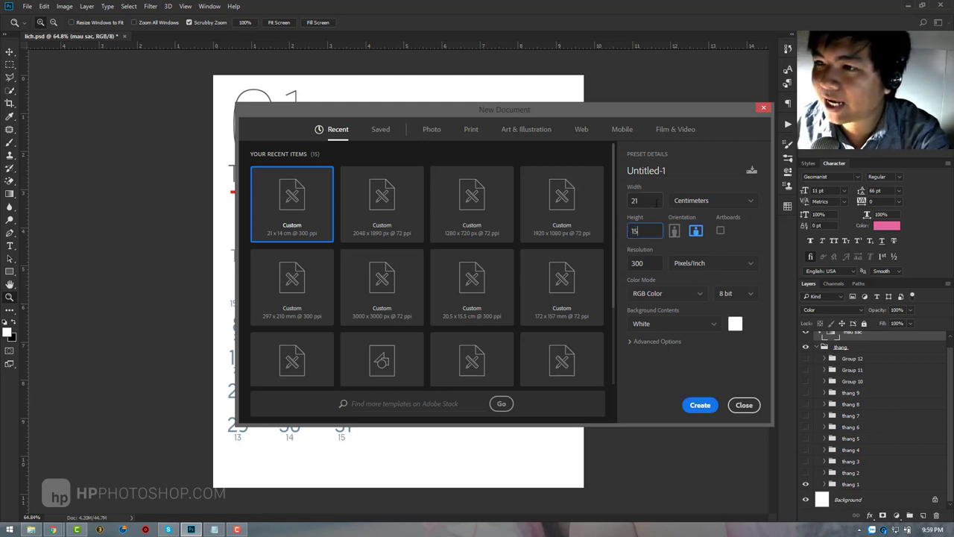
click(633, 201)
text(22)
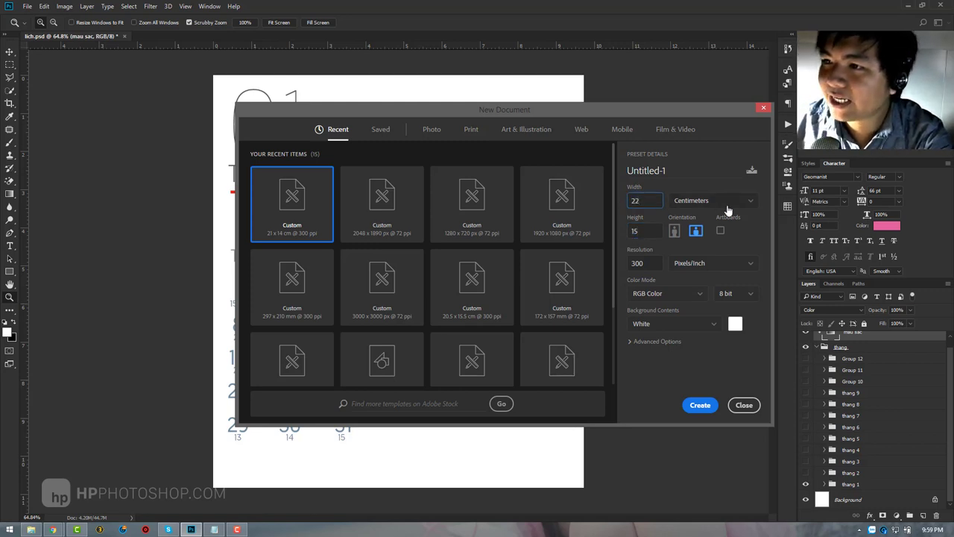
click(727, 210)
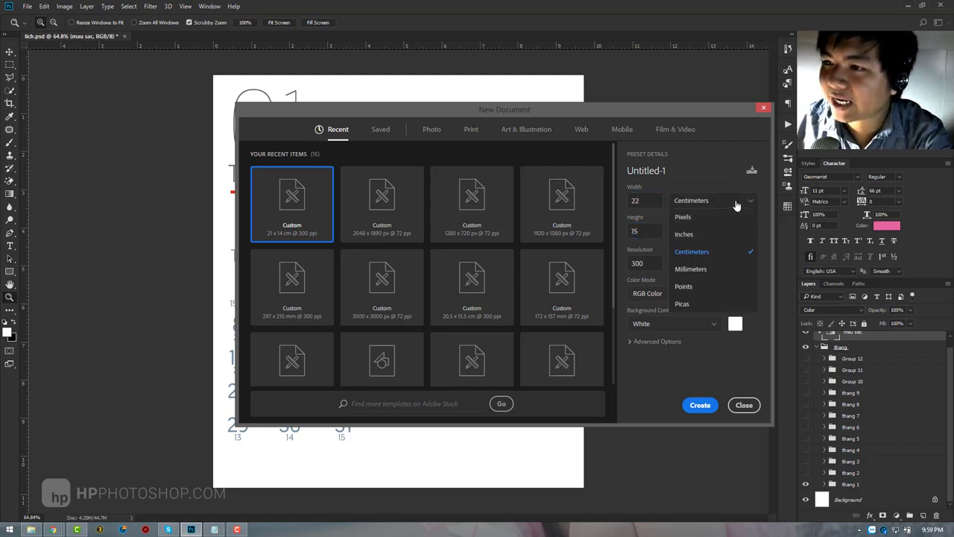
click(714, 250)
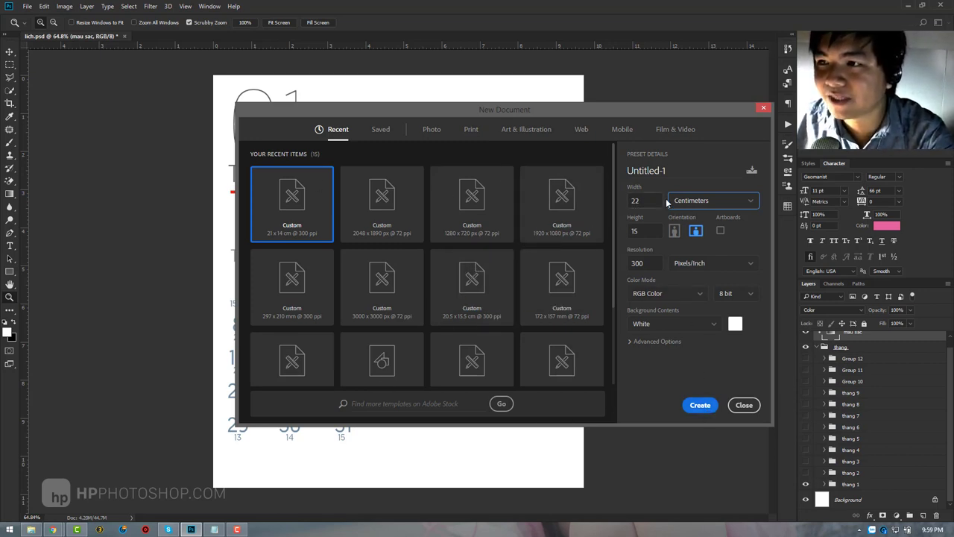
Step: Create the 22 × 15 cm document and enlarge its canvas relatively by 0.6 cm each way
click(702, 407)
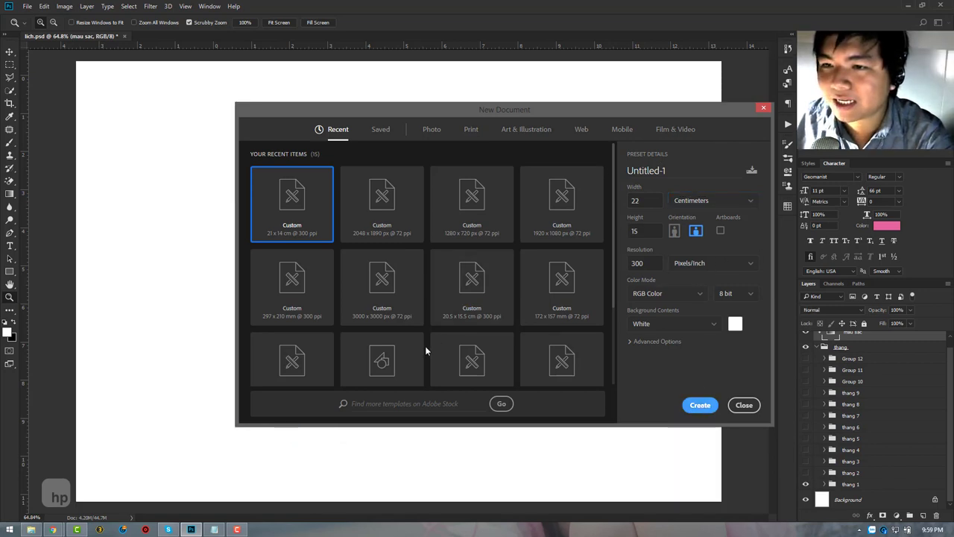
mouse_move(430, 287)
mouse_down()
mouse_move(363, 277)
mouse_move(415, 276)
mouse_up()
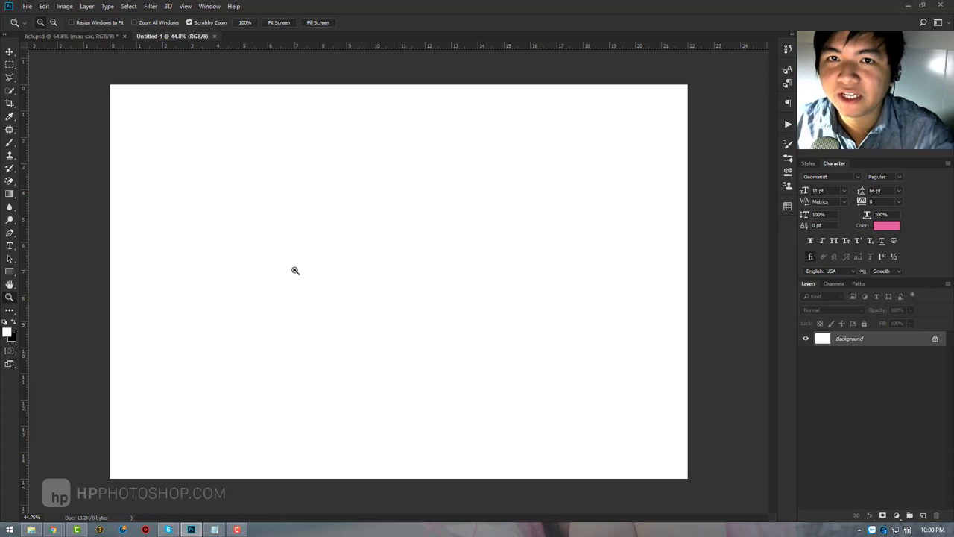
click(58, 8)
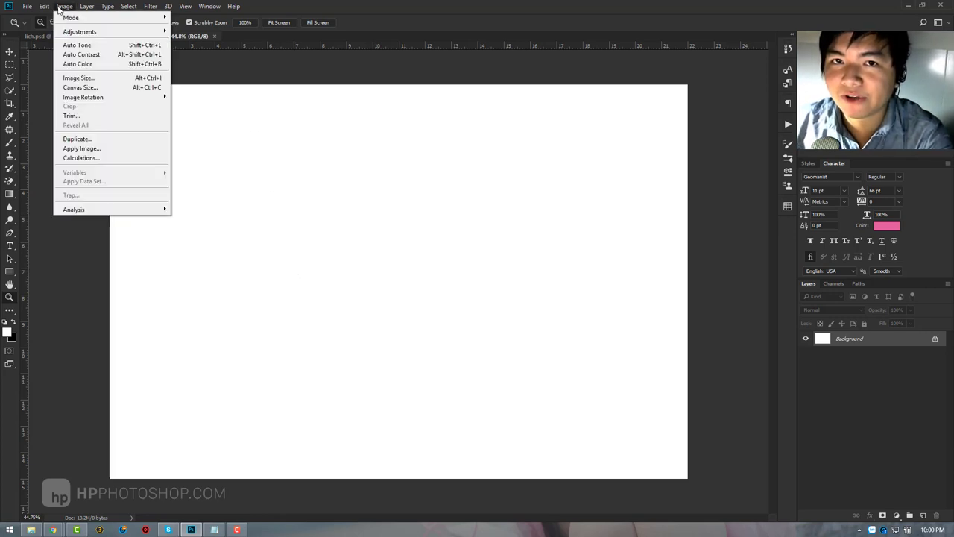
click(79, 87)
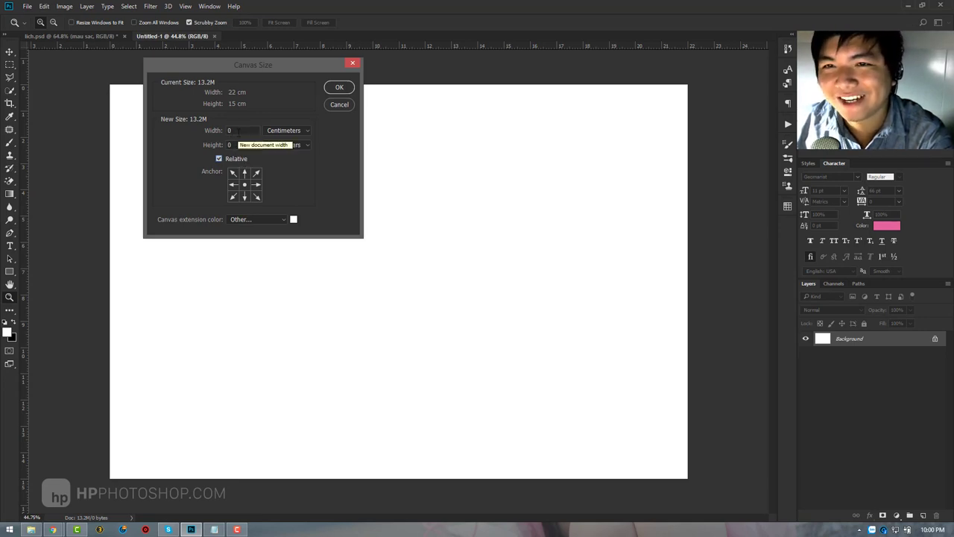
click(284, 130)
click(255, 139)
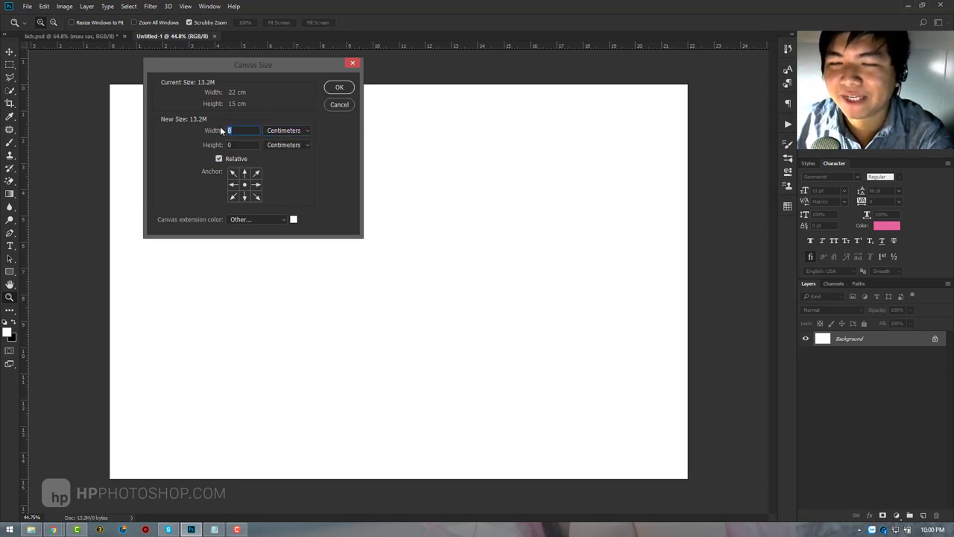
text(0.6)
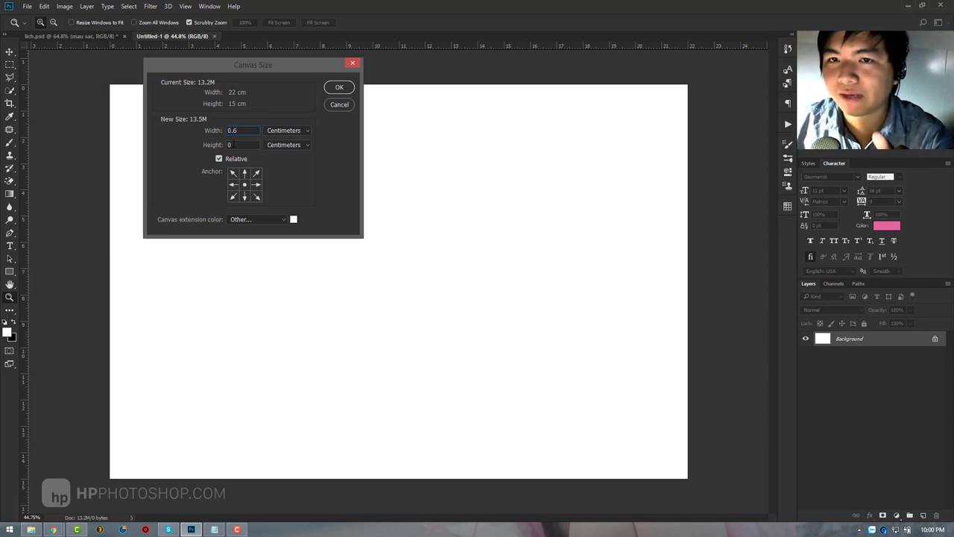
text(0.6)
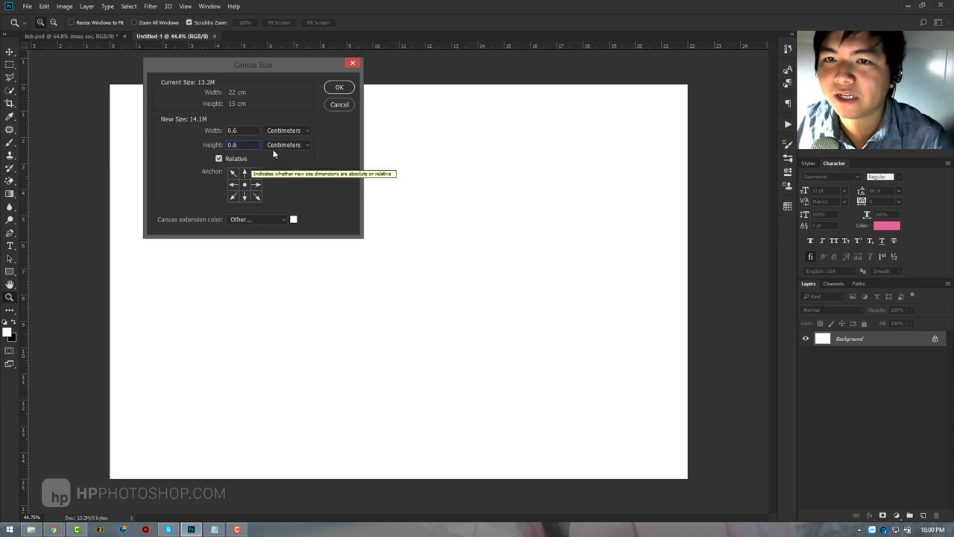
click(337, 86)
alt+click(440, 188)
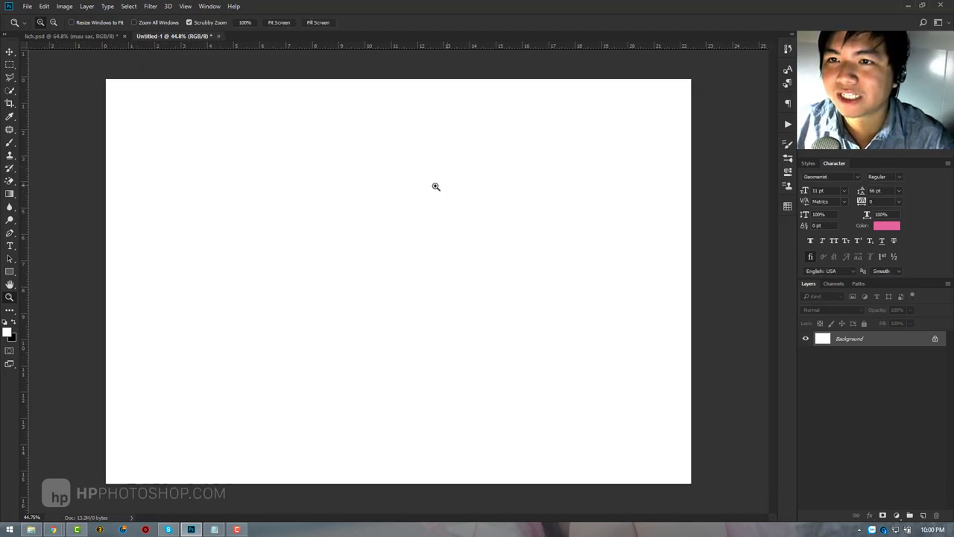
Step: Try a first guide layout, toggle the rulers, and drag a horizontal guide to about 1.63 cm
click(440, 189)
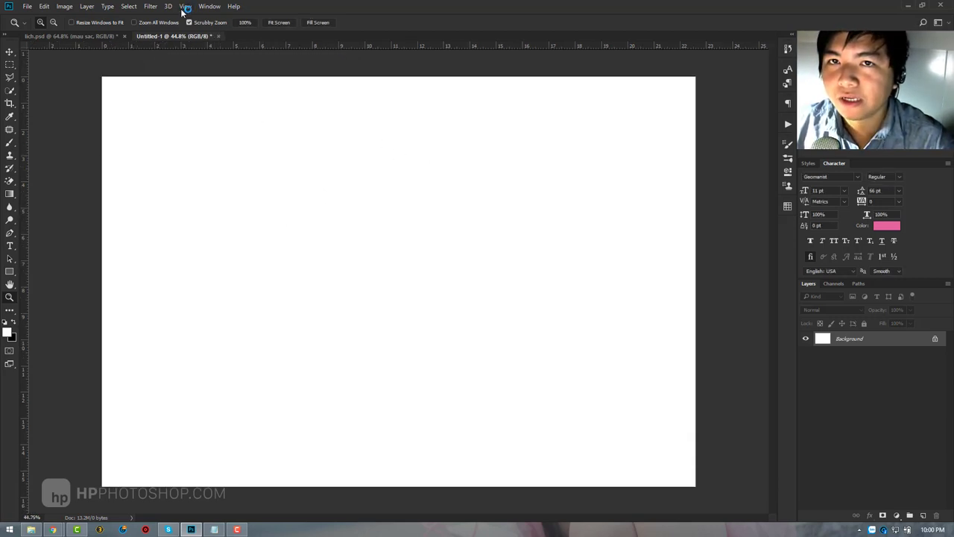
click(184, 7)
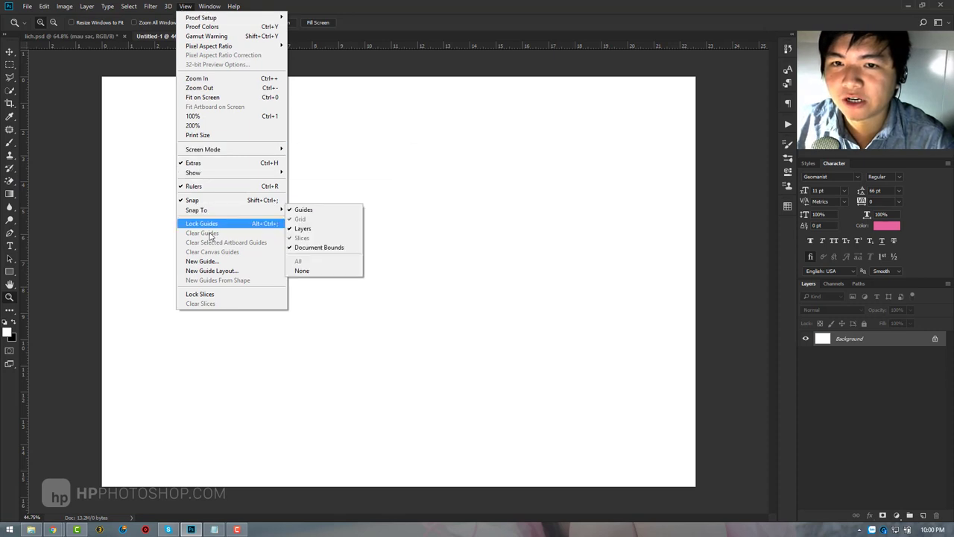
click(224, 273)
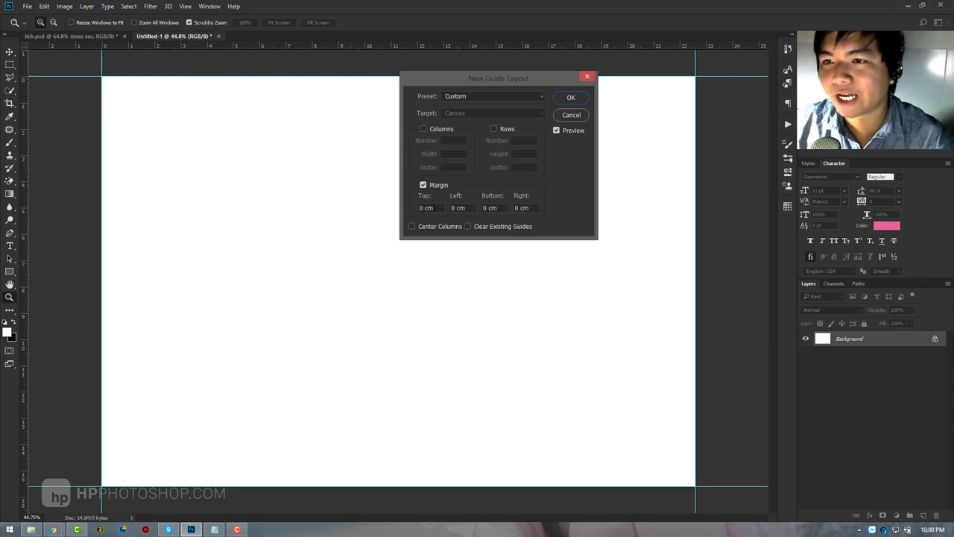
click(571, 98)
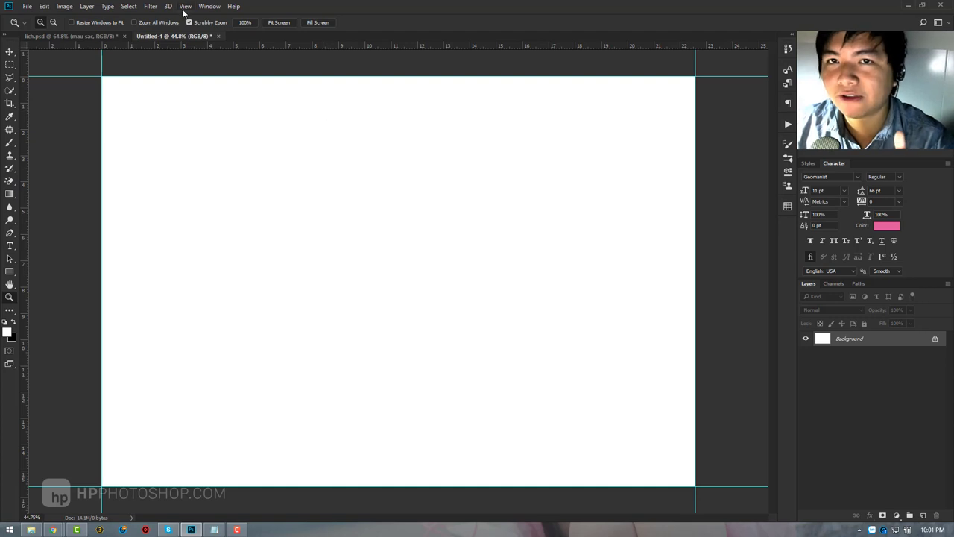
click(183, 7)
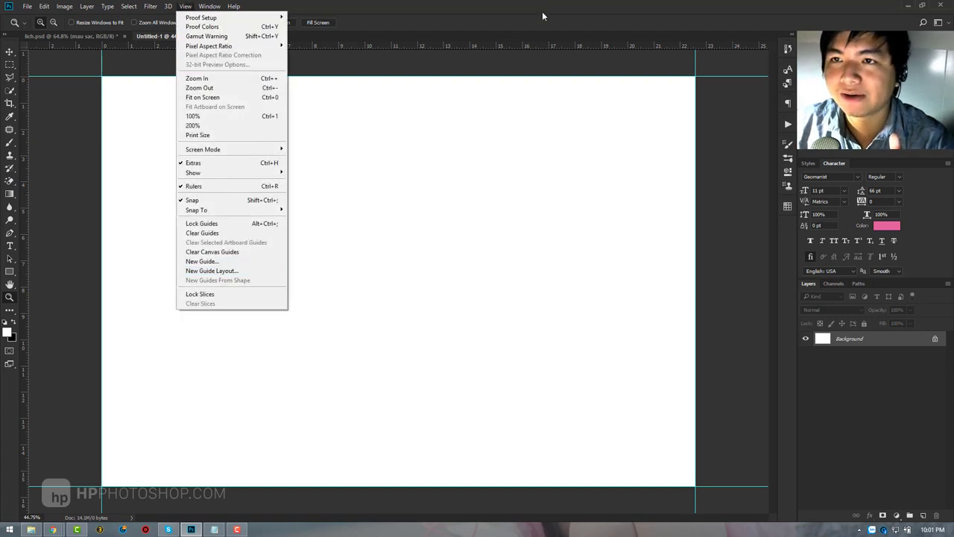
click(301, 75)
key(ctrl+r)
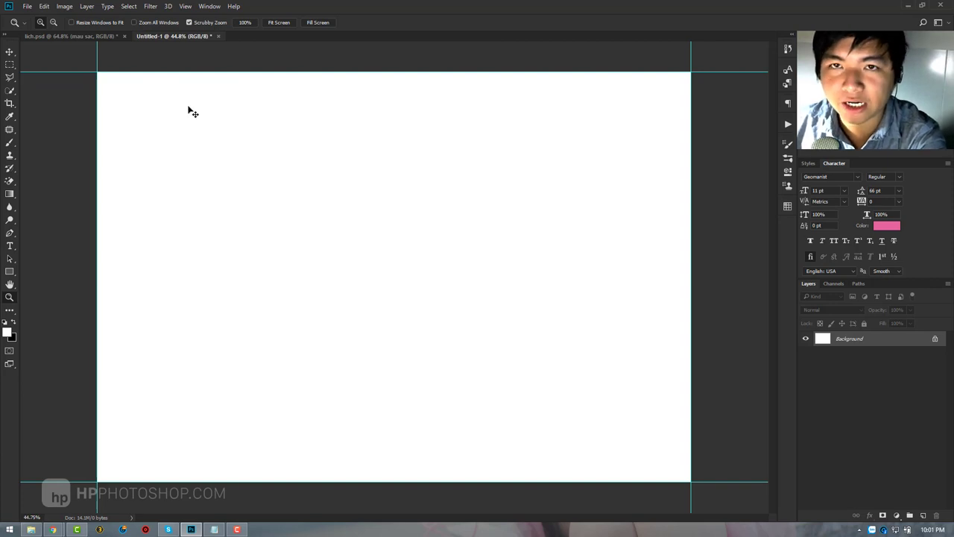
key(ctrl+r)
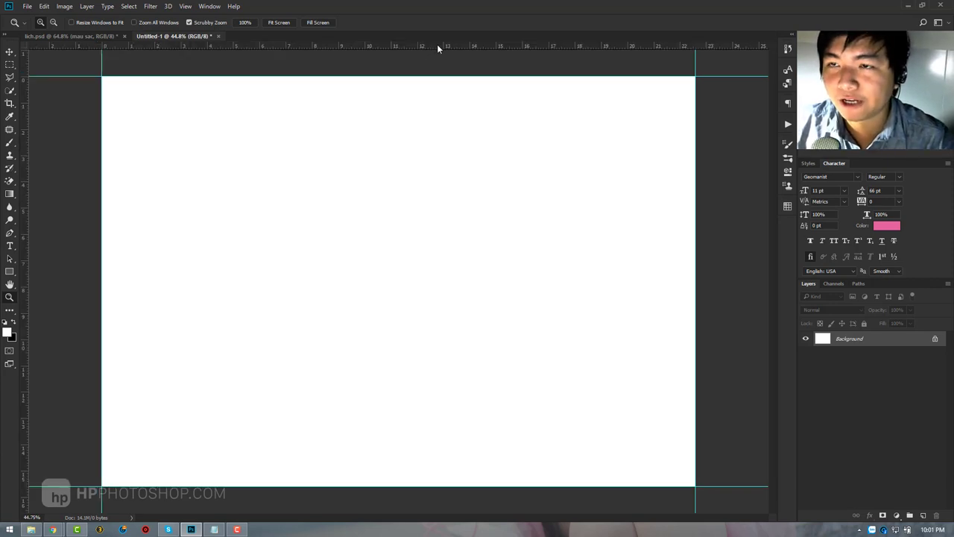
mouse_move(437, 44)
mouse_down()
mouse_move(428, 136)
mouse_move(428, 77)
mouse_up()
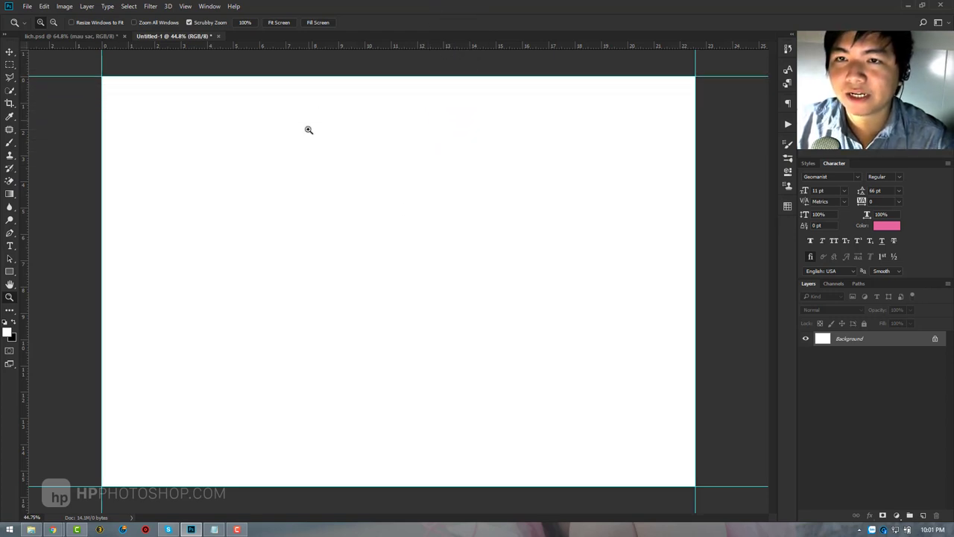
mouse_move(350, 189)
mouse_down()
mouse_move(330, 193)
mouse_move(240, 57)
mouse_up()
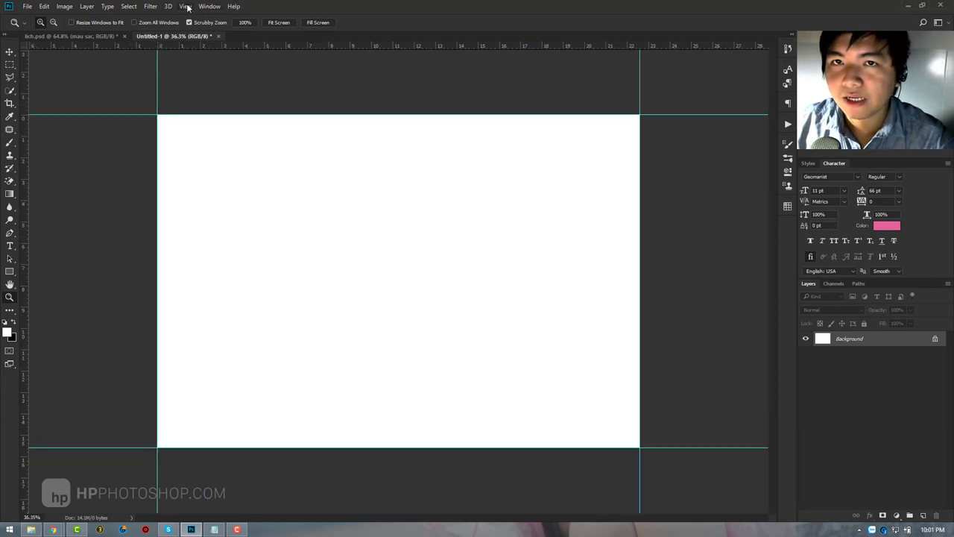
Step: Add margin guides of top 0.3, left 0.3, bottom 0.6 and right 0.3 cm
click(186, 7)
click(471, 9)
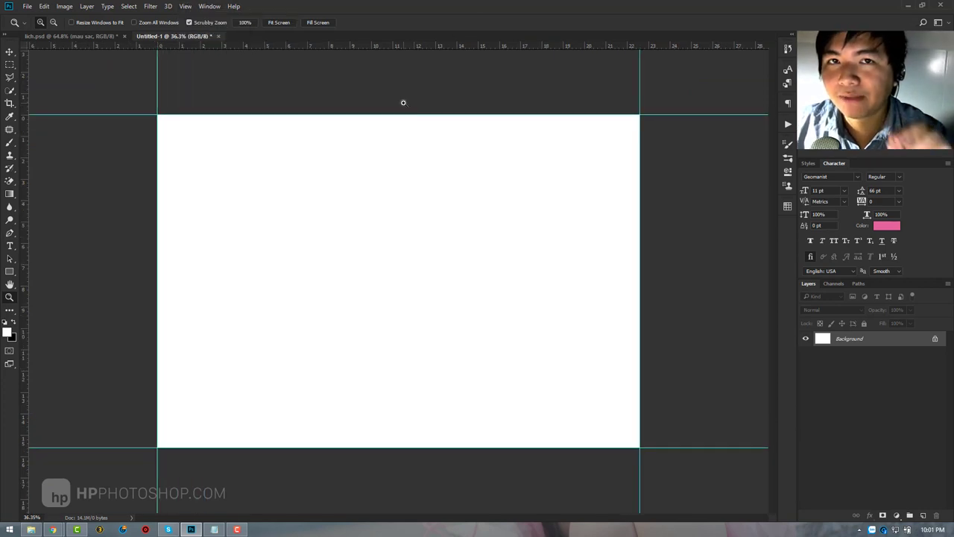
click(185, 7)
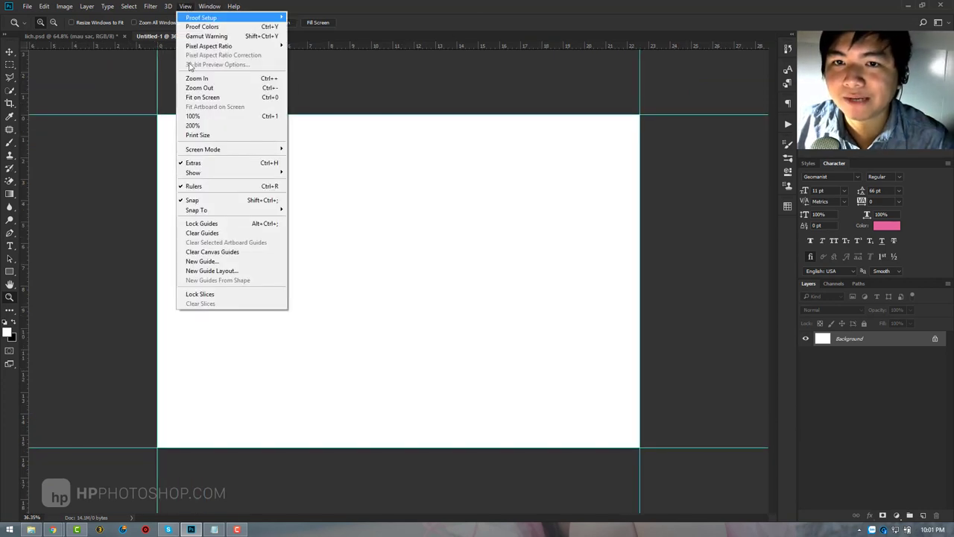
click(212, 271)
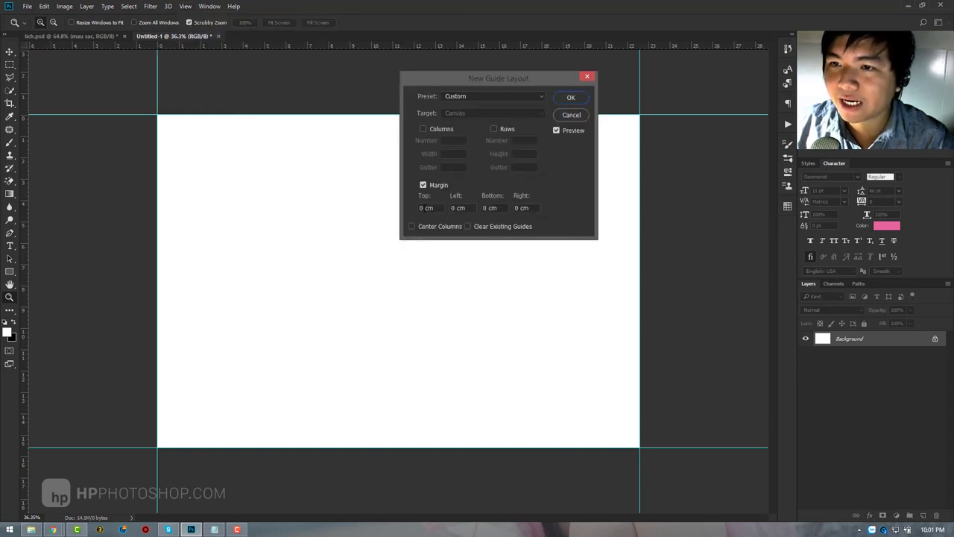
text(0.3)
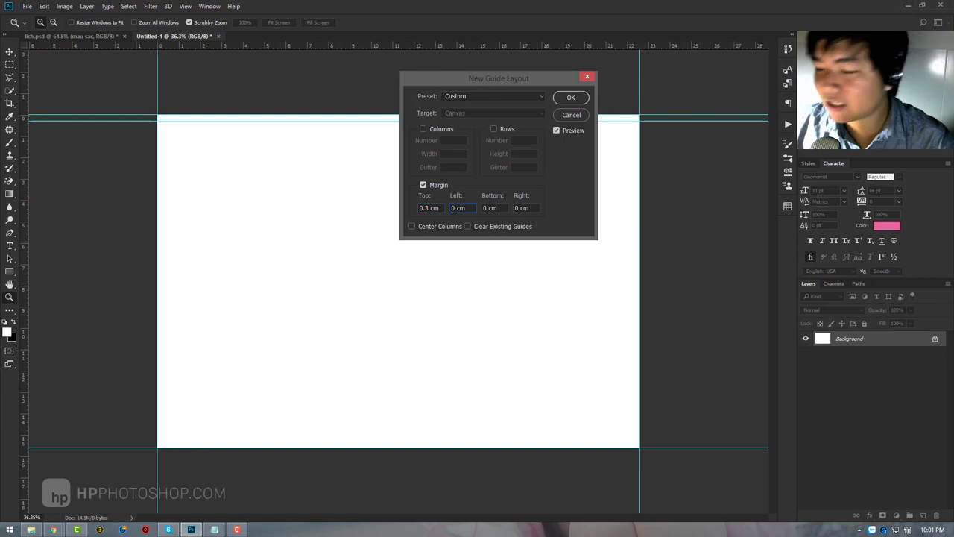
double_click(457, 208)
text(0.3)
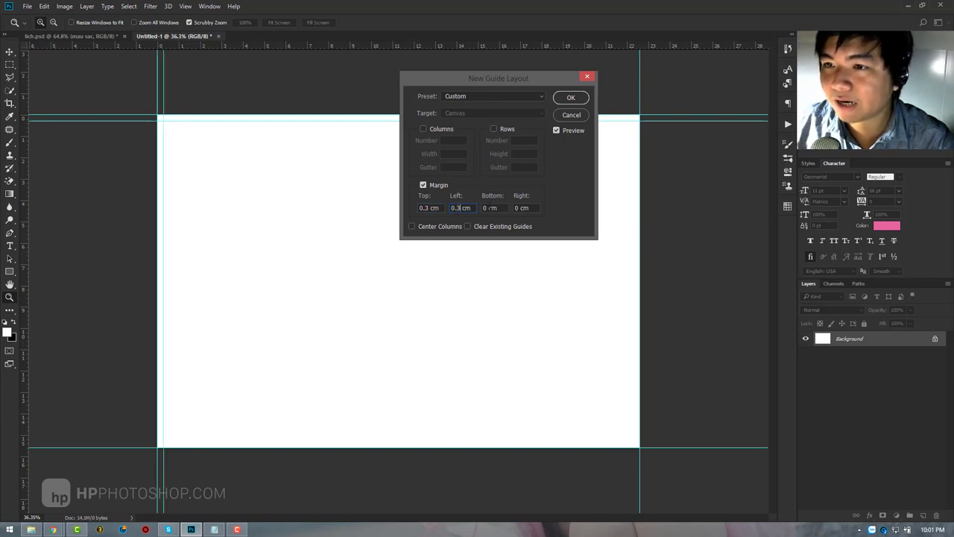
text(0.6)
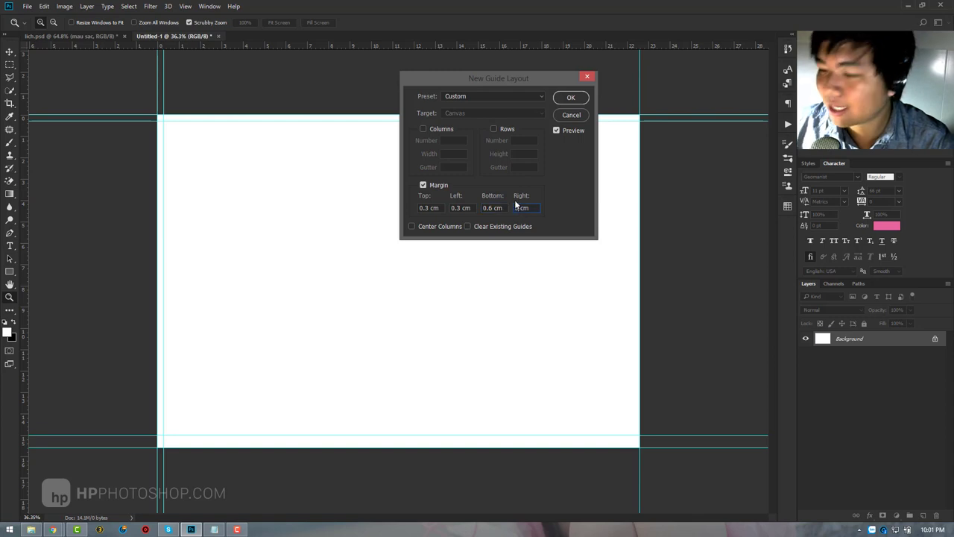
text(0.3)
click(568, 95)
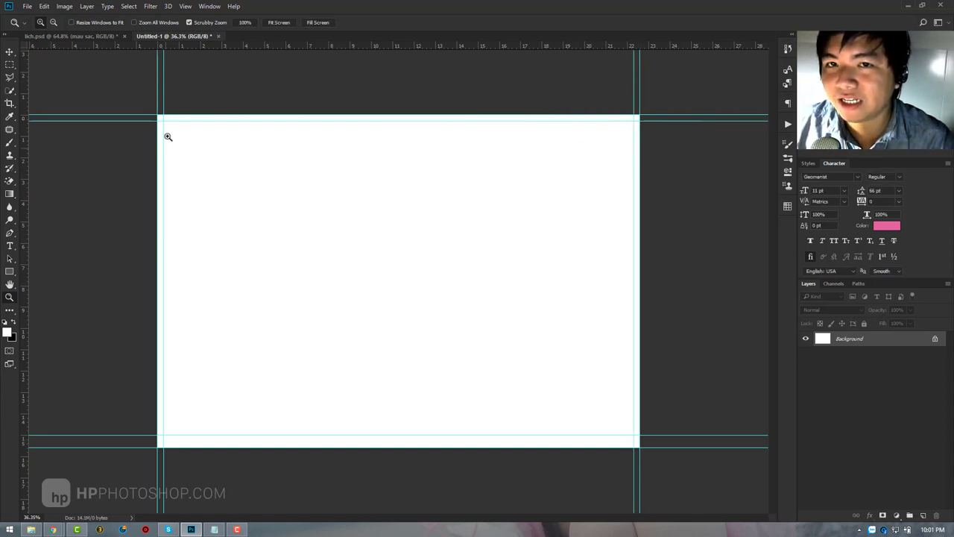
Step: Select the area inside the margin guides, then deselect and undo the guide layout
click(10, 64)
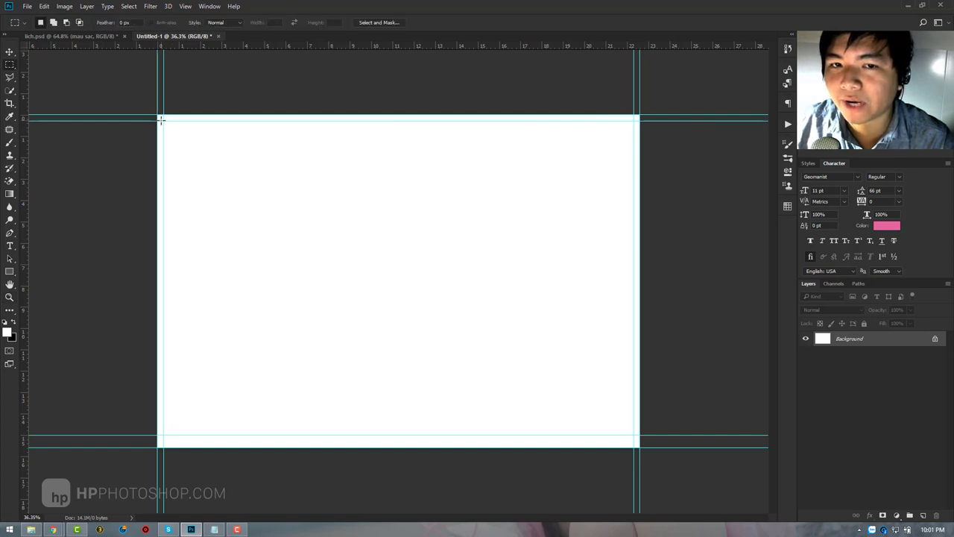
drag(161, 120, 634, 438)
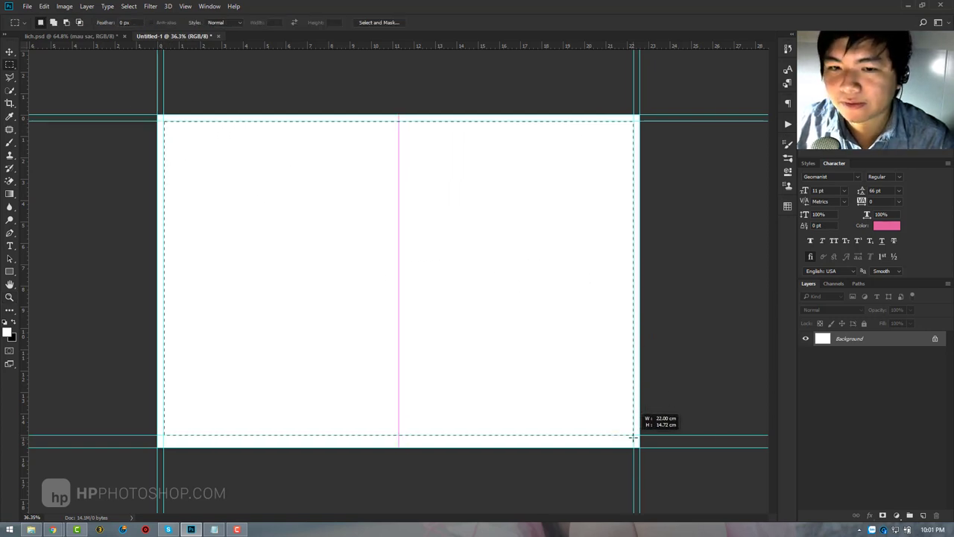
click(224, 429)
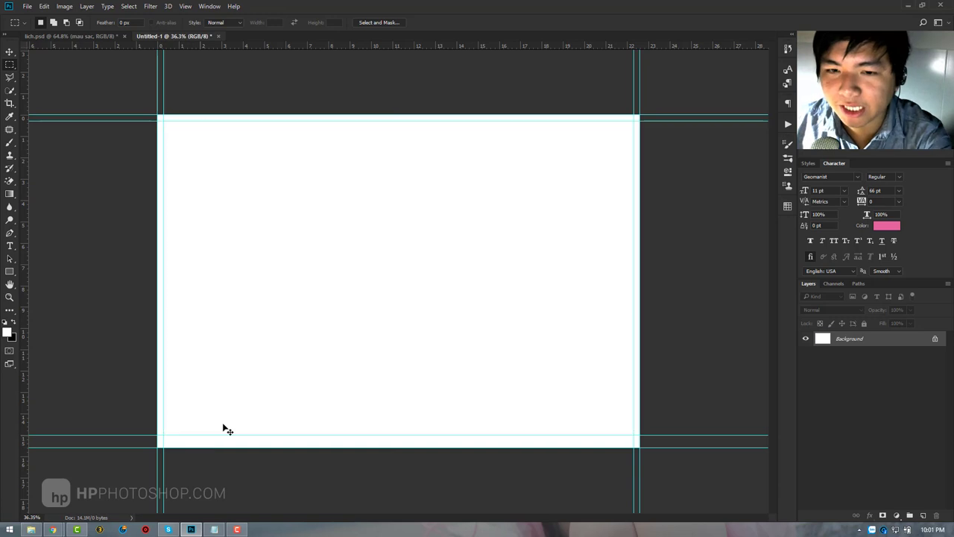
key(v)
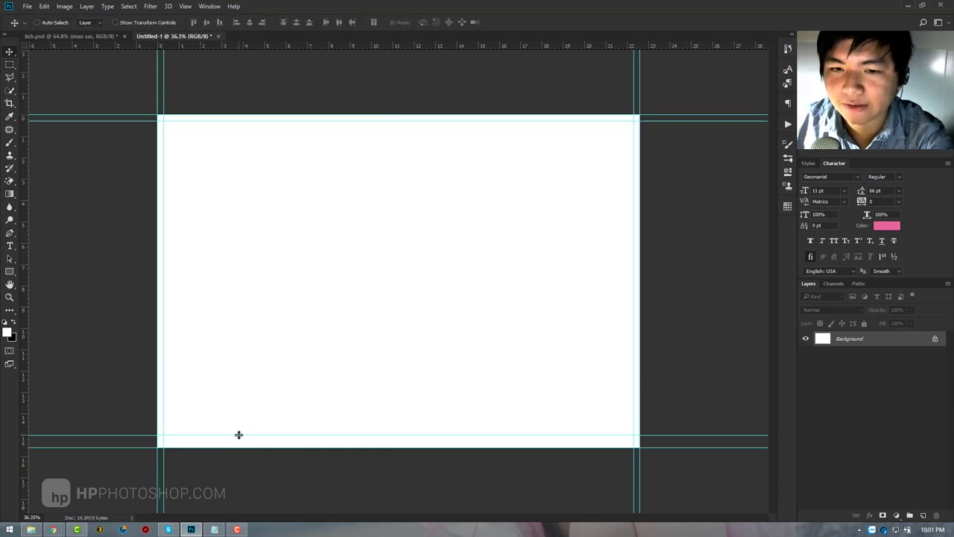
key(ctrl+z)
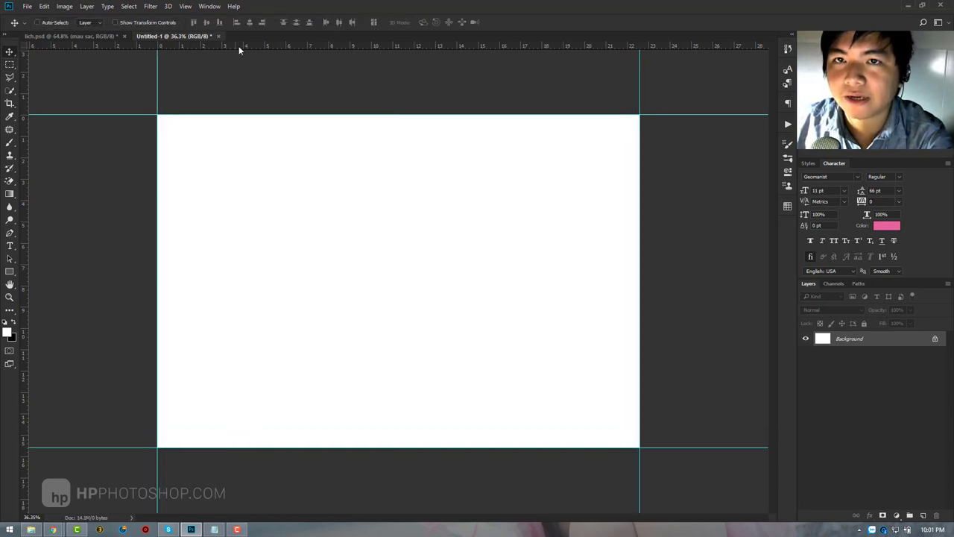
Step: Rebuild the margin guide layout with a 0.3 cm bottom margin
click(186, 6)
click(228, 272)
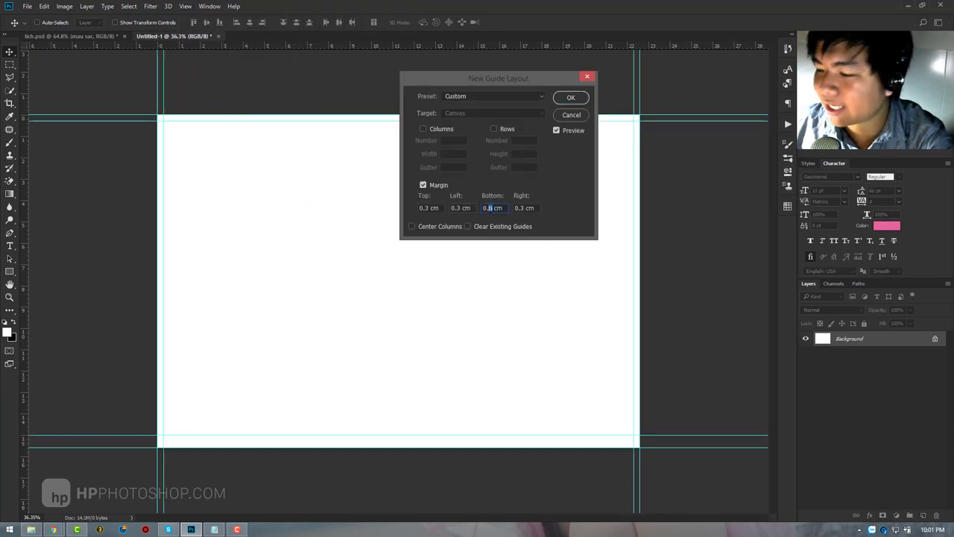
text(3)
key(Return)
key(z)
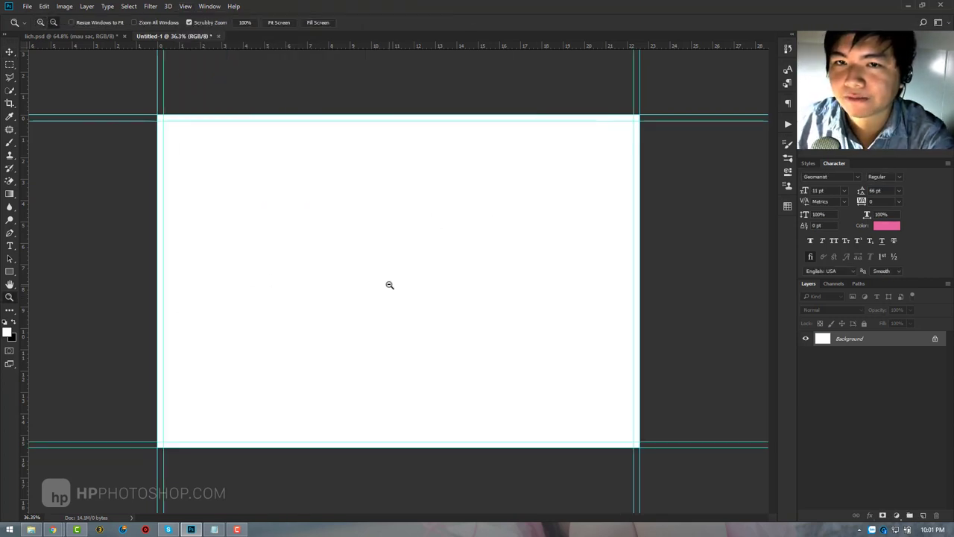
alt+click(389, 285)
click(388, 283)
alt+click(417, 234)
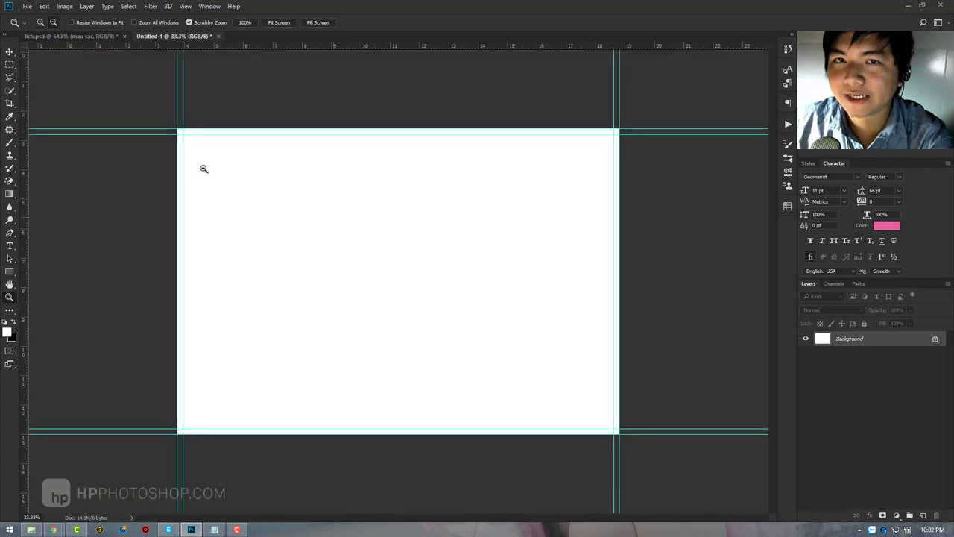
Step: Marquee-select the page and fill it with black, then with white
click(9, 64)
drag(180, 133, 616, 428)
key(ctrl+BackSpace)
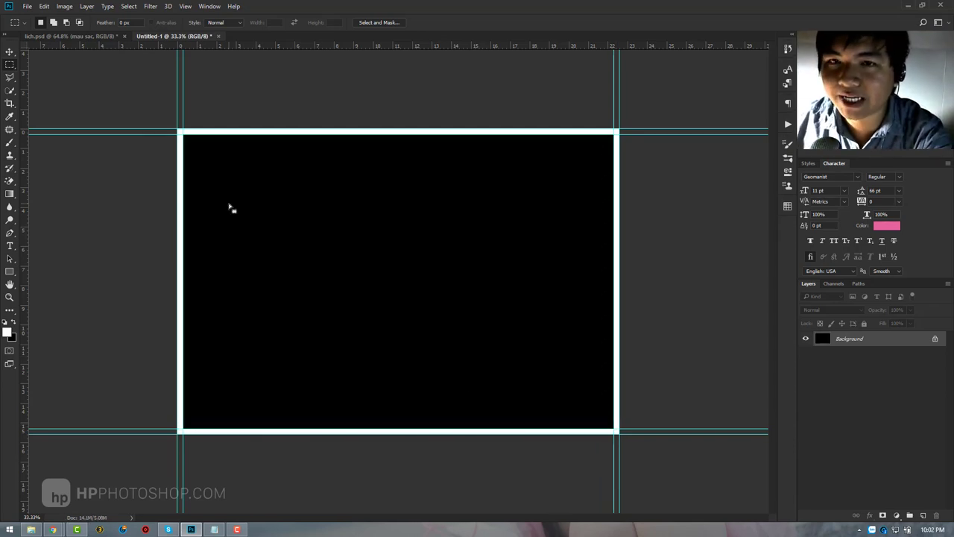
key(z)
key(alt+BackSpace)
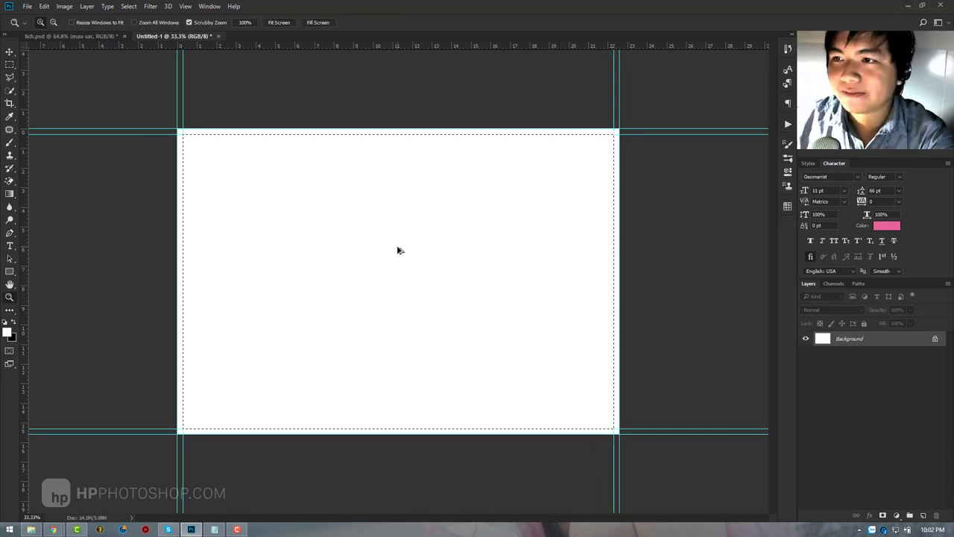
Step: Add horizontal guides about 1.4 cm below the top and drag the extra one off
alt+click(397, 249)
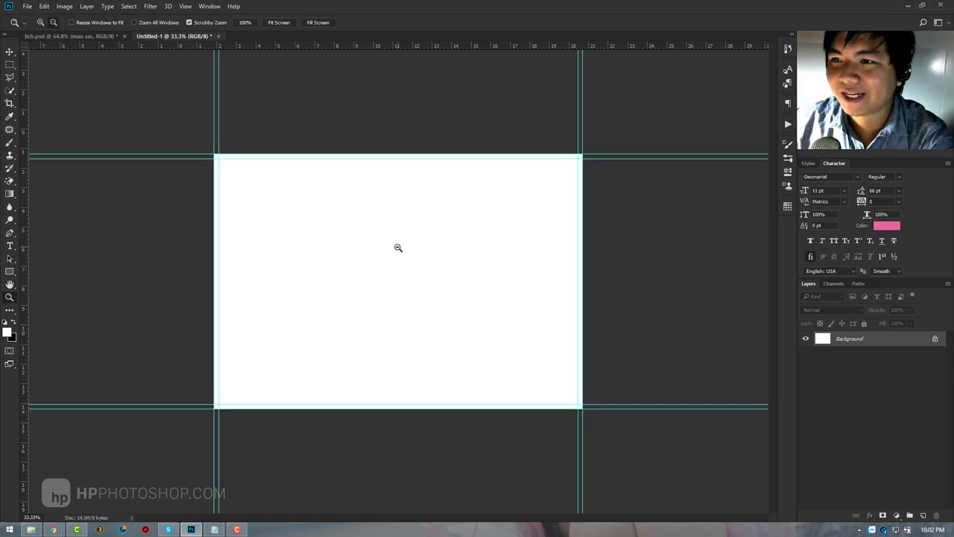
click(397, 247)
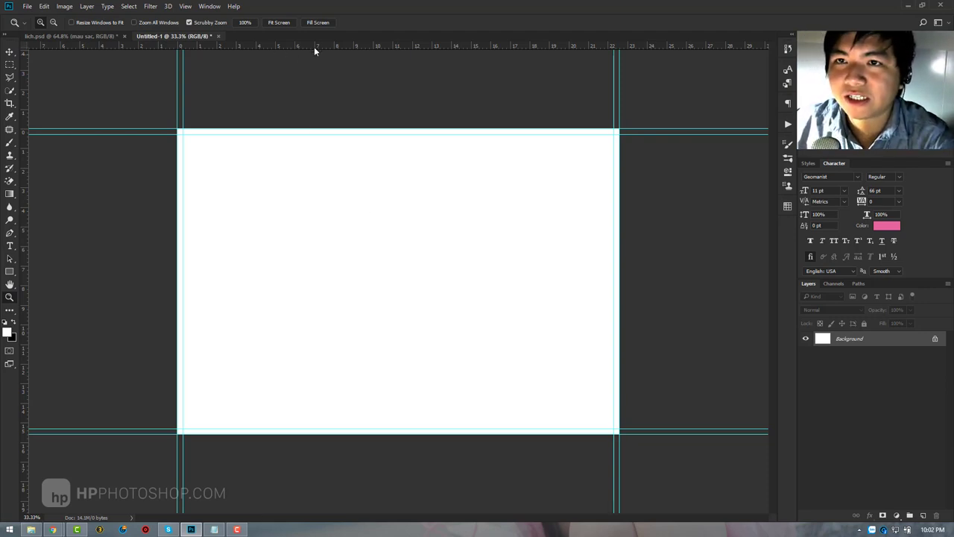
drag(331, 44, 337, 157)
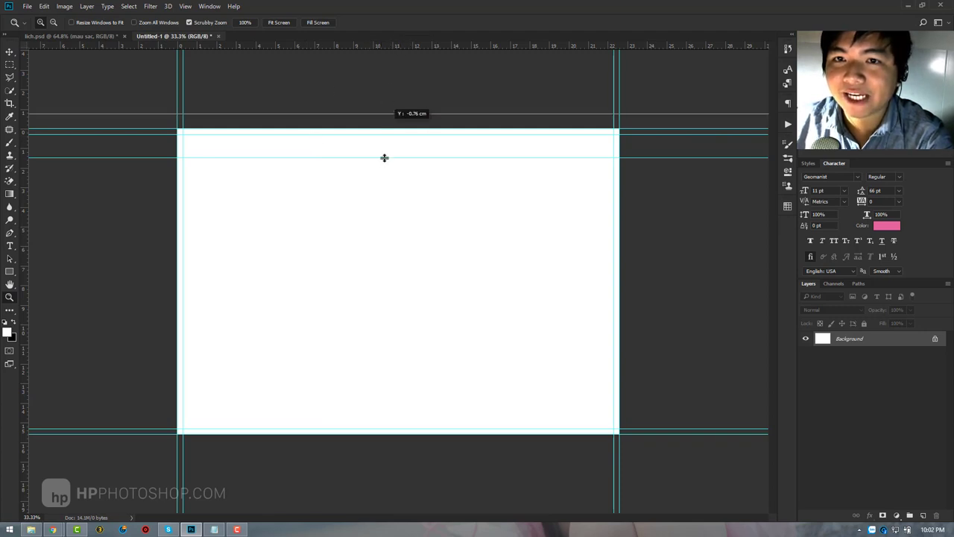
drag(391, 49, 383, 165)
click(10, 51)
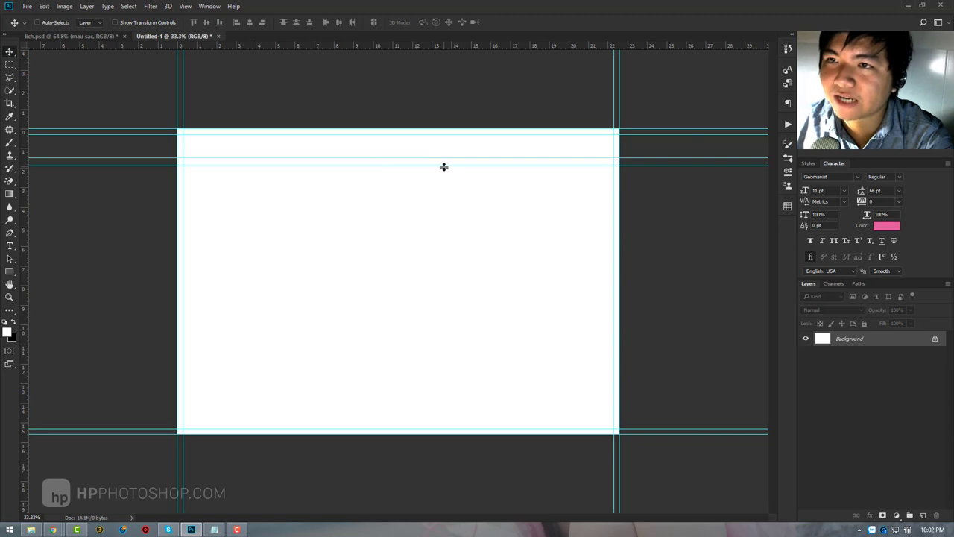
drag(443, 166, 457, 15)
Step: Drag the collapsed thang calendar layers from lich.psd into Untitled-1
key(z)
alt+click(396, 224)
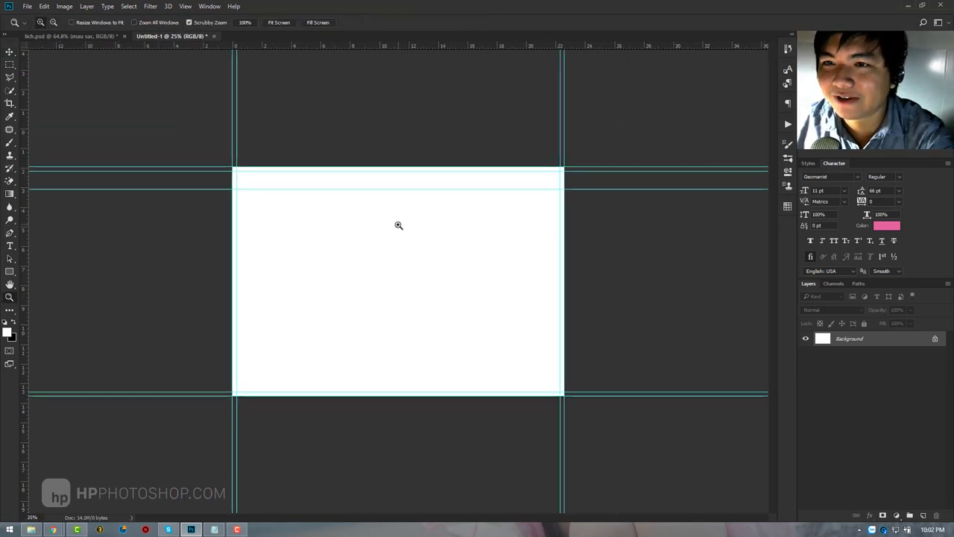
click(454, 270)
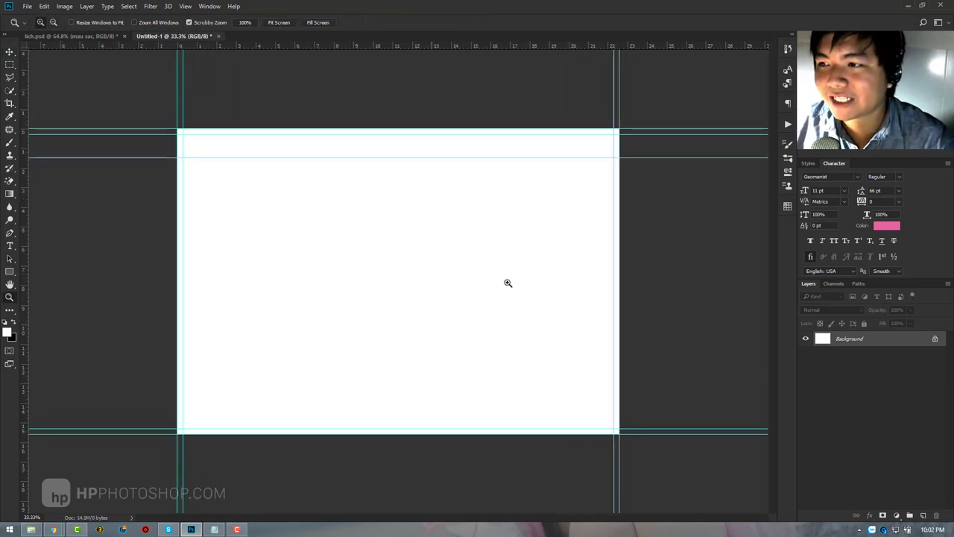
click(84, 35)
key(v)
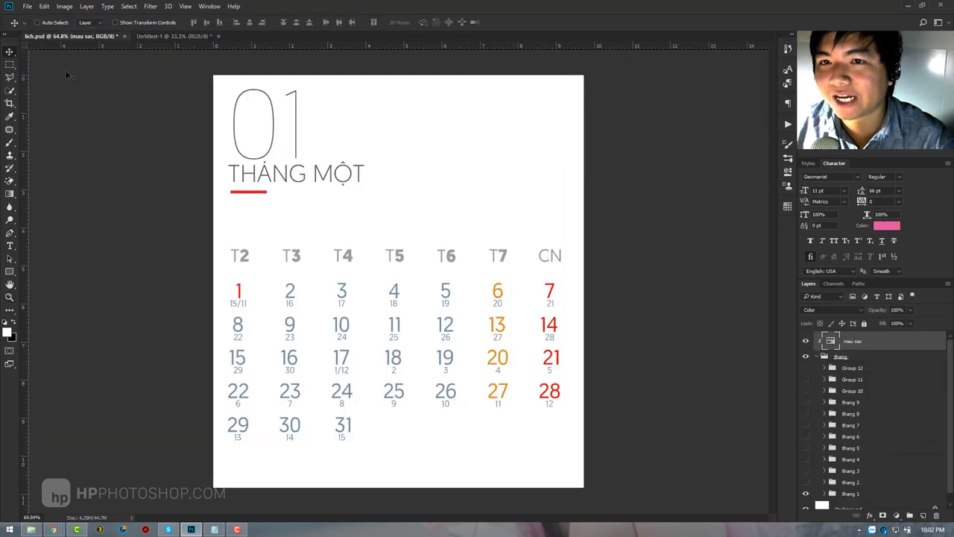
click(817, 358)
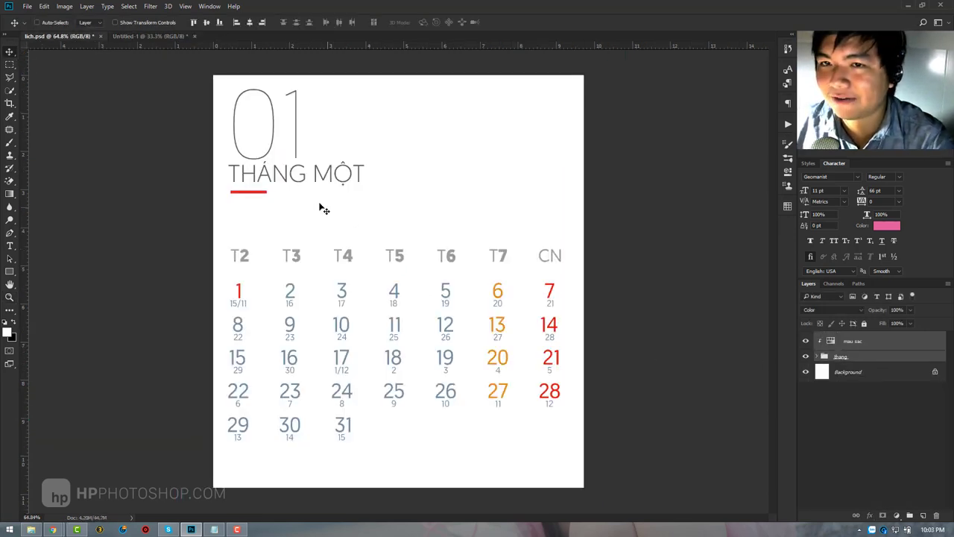
mouse_move(310, 204)
mouse_down()
mouse_move(173, 45)
mouse_move(401, 371)
mouse_move(462, 328)
mouse_move(470, 344)
mouse_up()
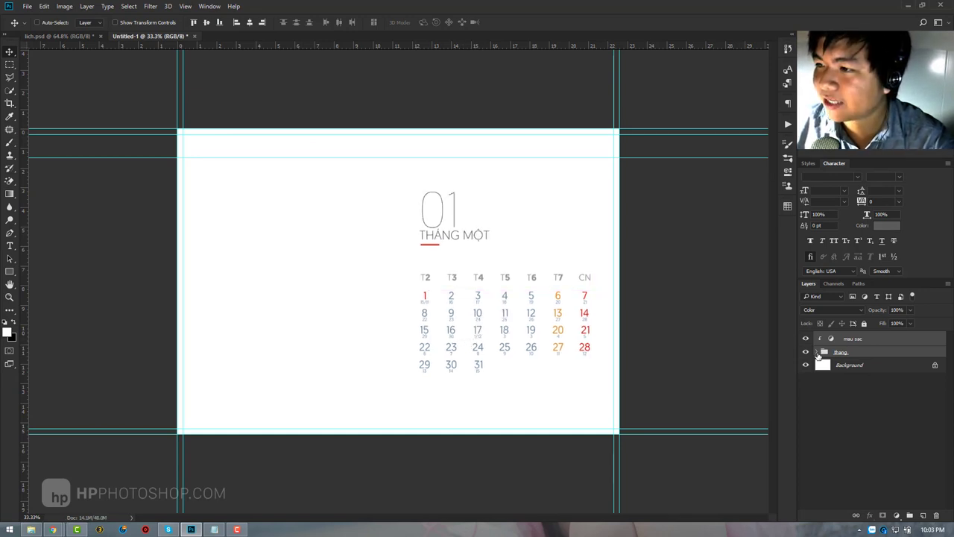
Step: Rename Group 10, 11 and 12 to thang 10, thang 11 and thang 12
click(817, 351)
click(826, 409)
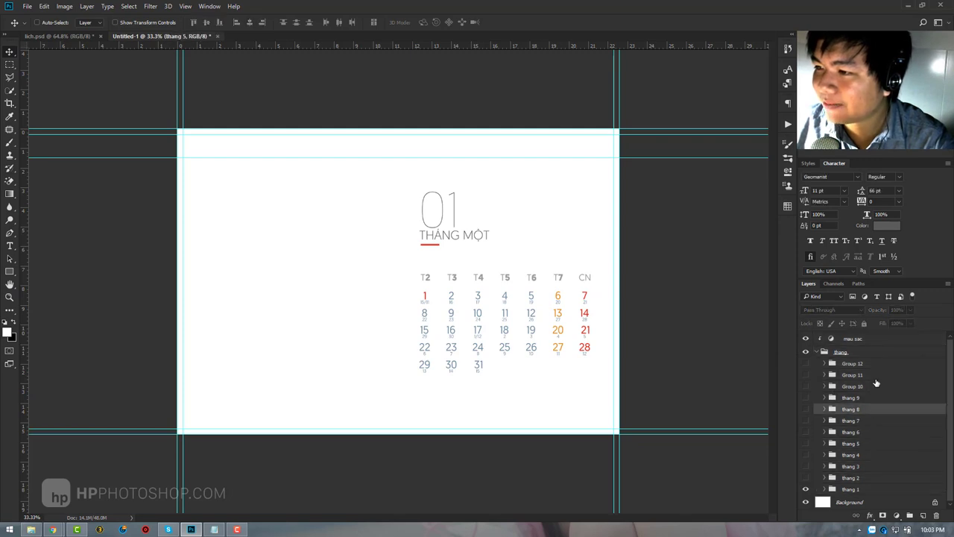
click(877, 375)
double_click(853, 386)
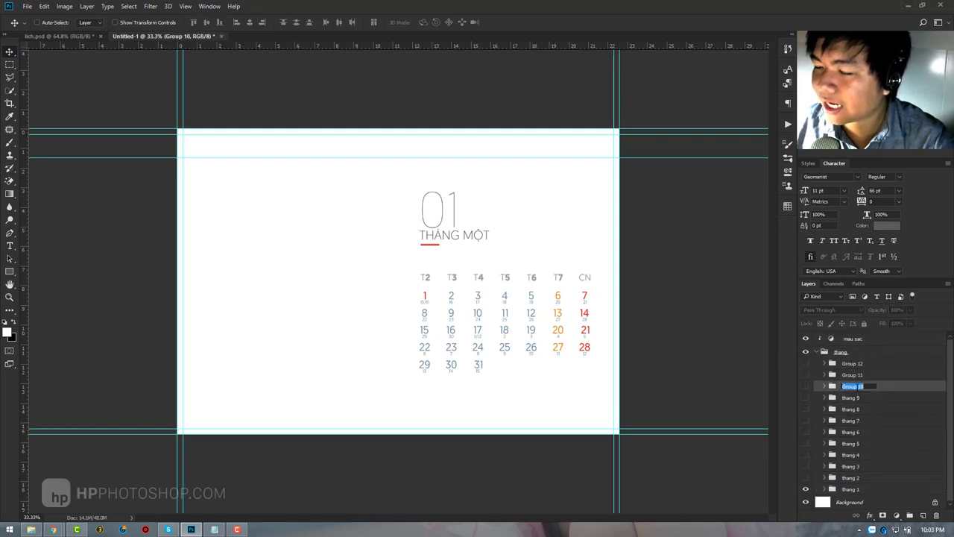
text(thang 10)
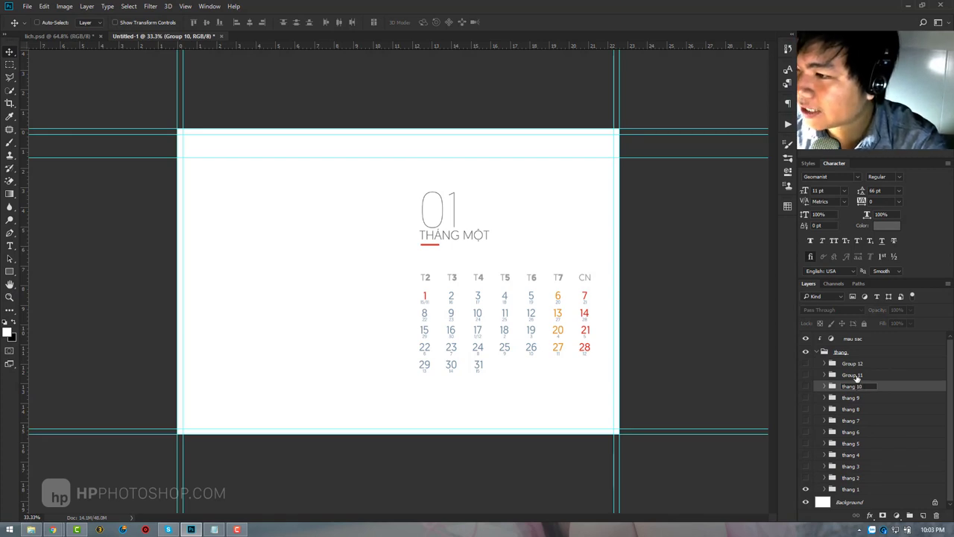
double_click(853, 375)
text(th)
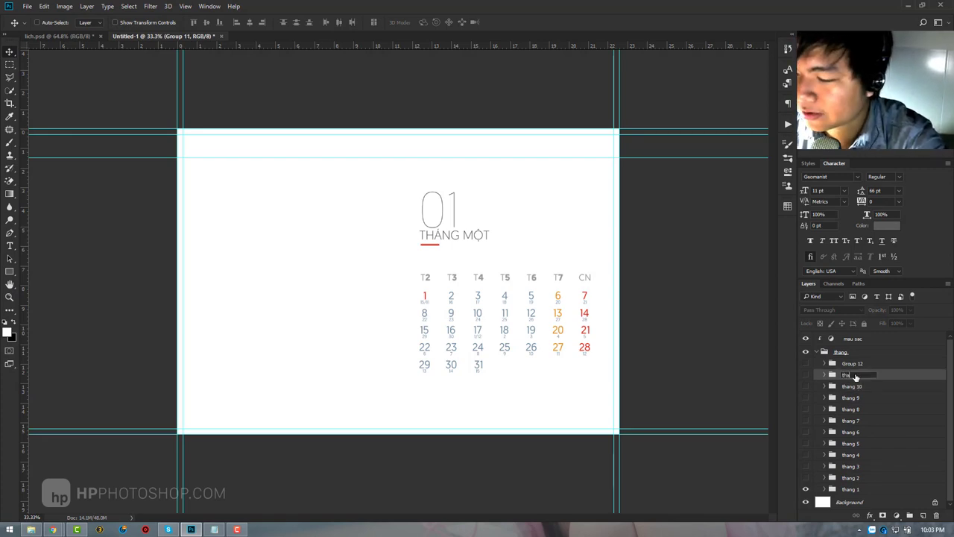
text(ang 11)
double_click(852, 363)
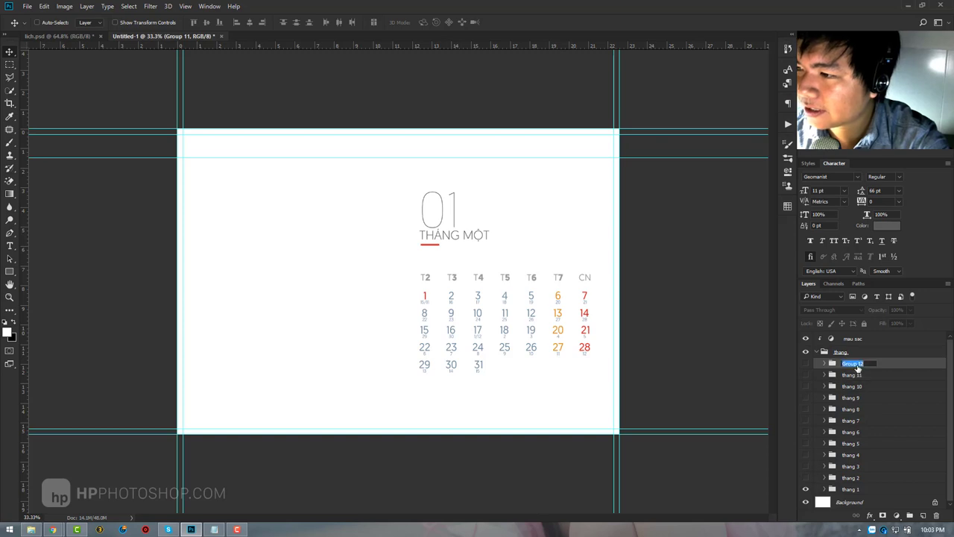
text(thang 12)
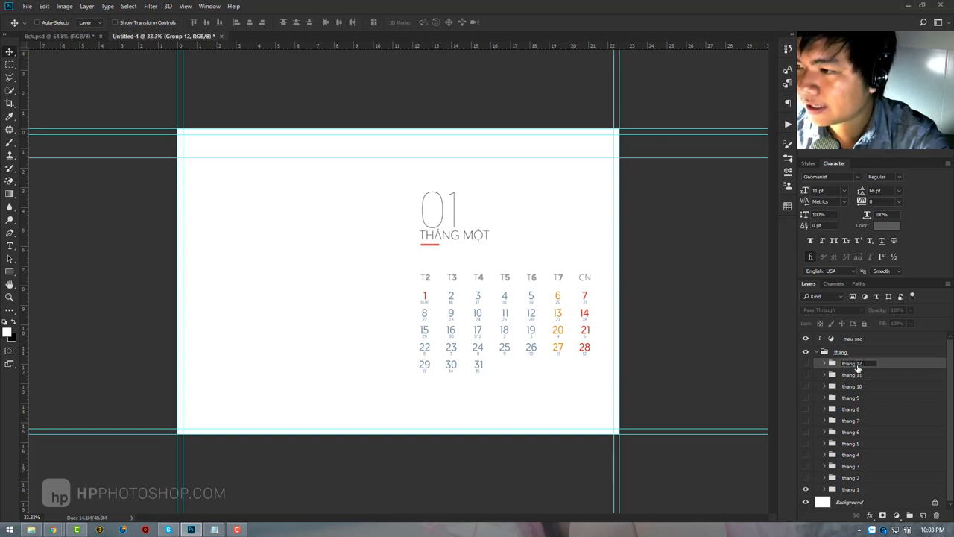
key(Return)
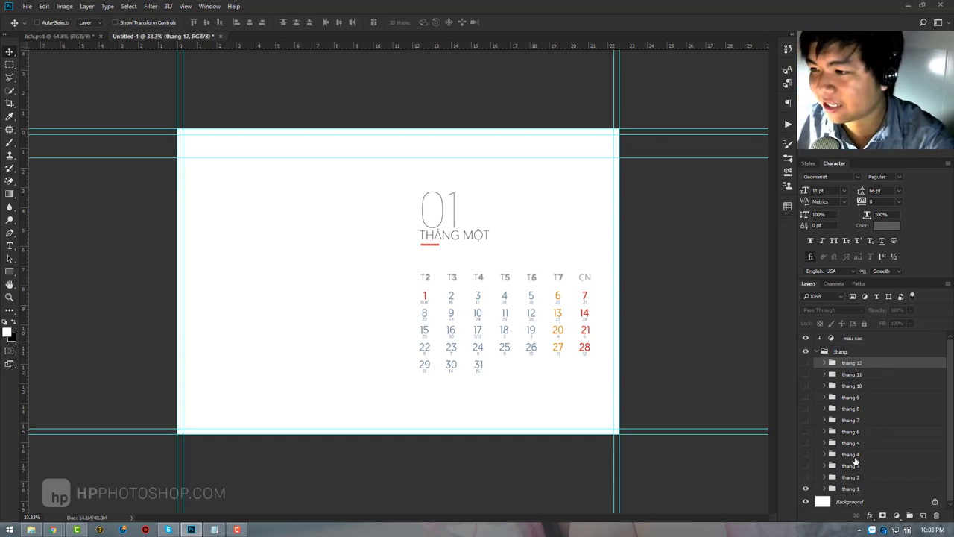
click(806, 489)
click(806, 478)
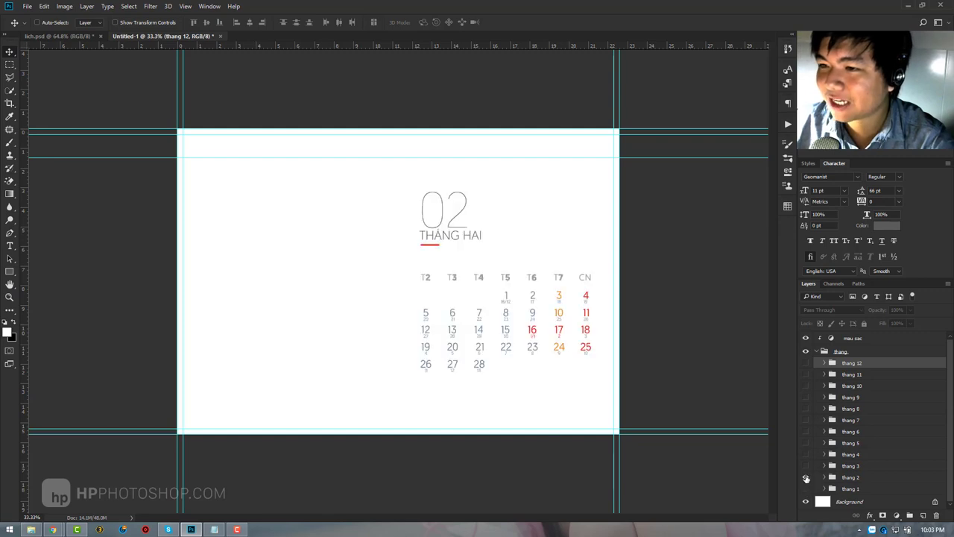
click(806, 478)
click(806, 466)
click(806, 466)
click(806, 455)
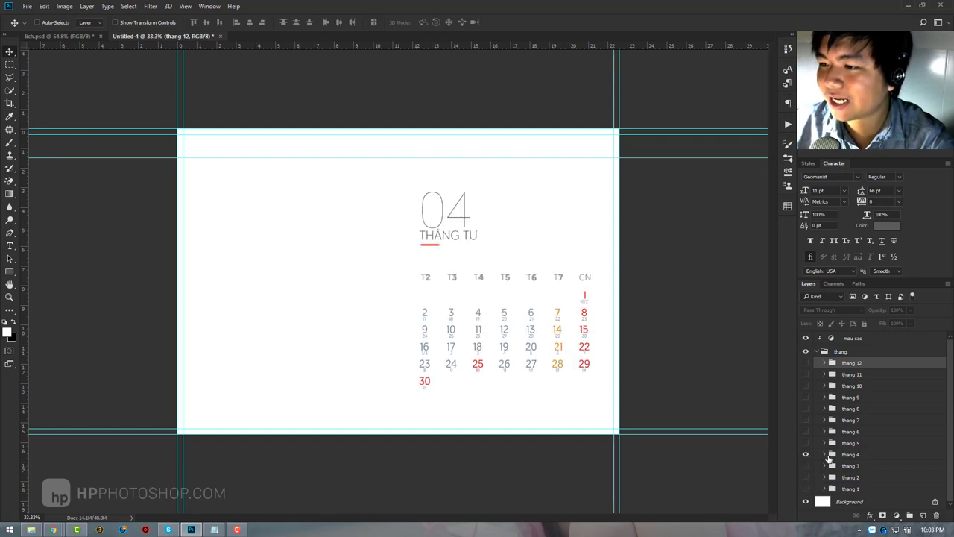
click(824, 455)
scroll(872, 440, down, 2)
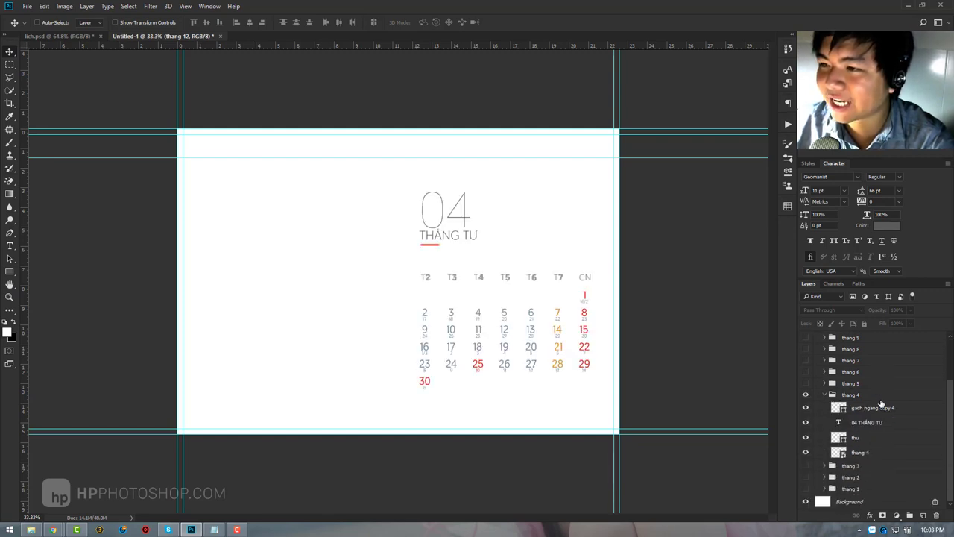
click(882, 395)
click(826, 410)
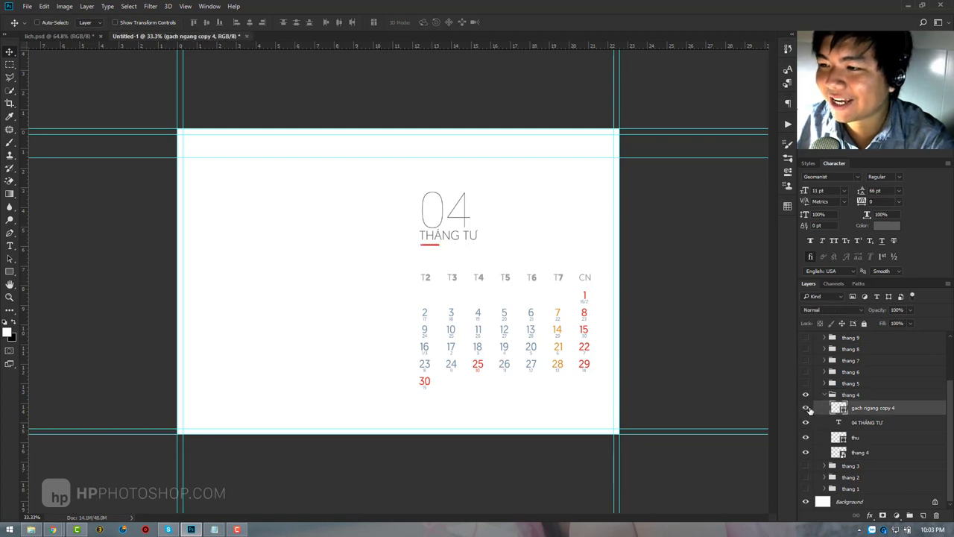
click(806, 423)
click(806, 423)
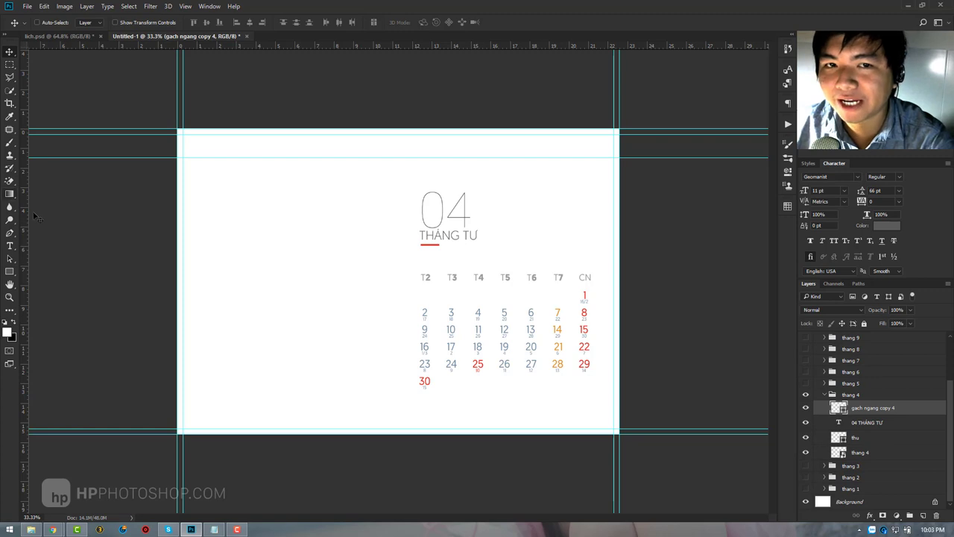
click(806, 438)
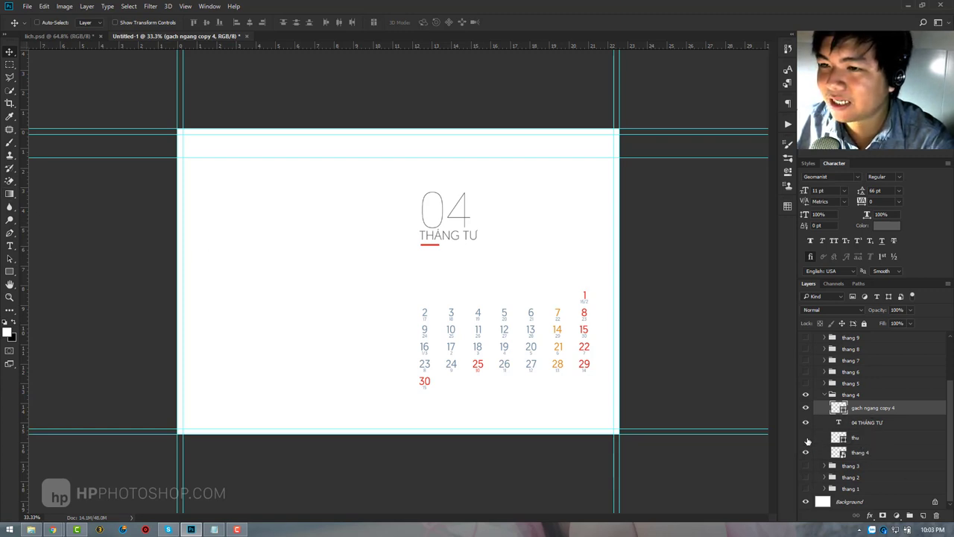
click(806, 438)
click(806, 438)
click(806, 438)
click(882, 451)
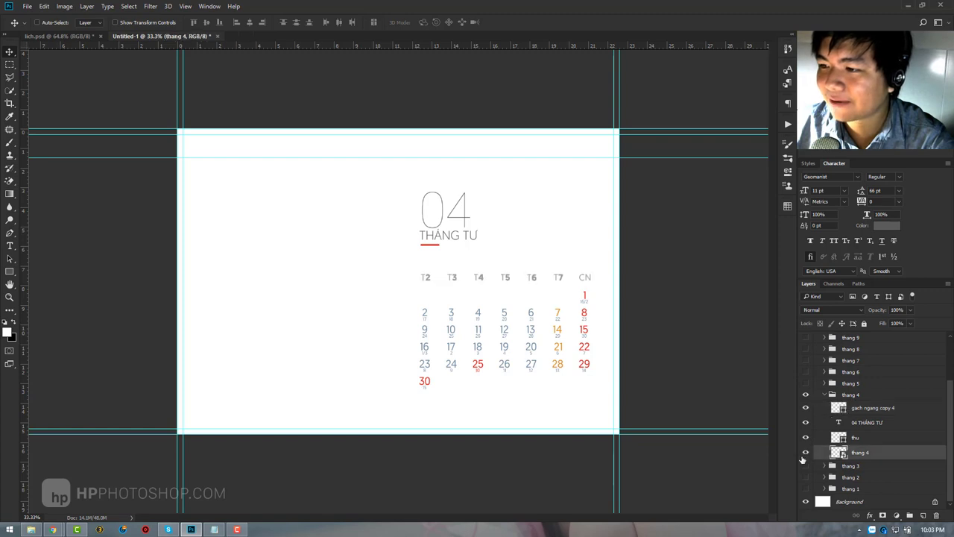
click(806, 452)
click(806, 453)
click(806, 452)
click(806, 453)
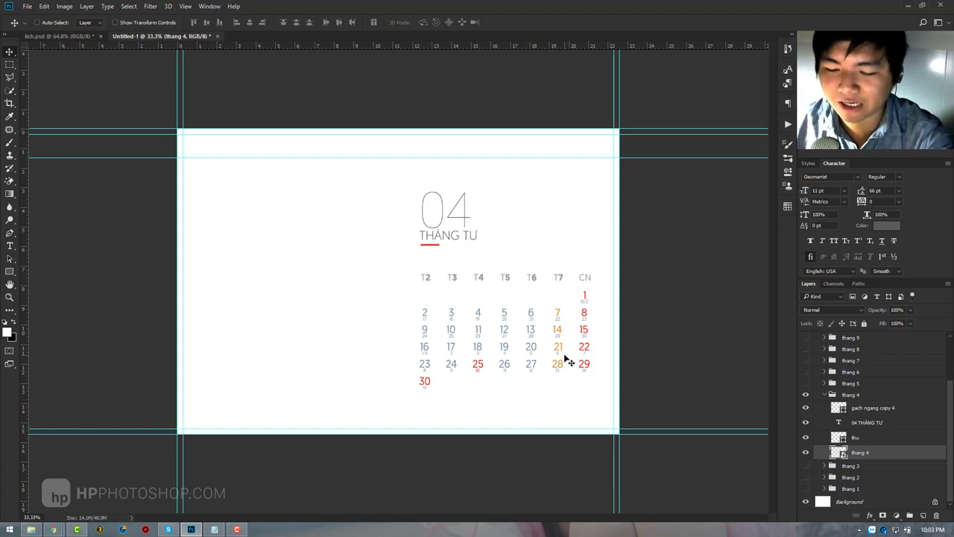
key(z)
alt+click(459, 310)
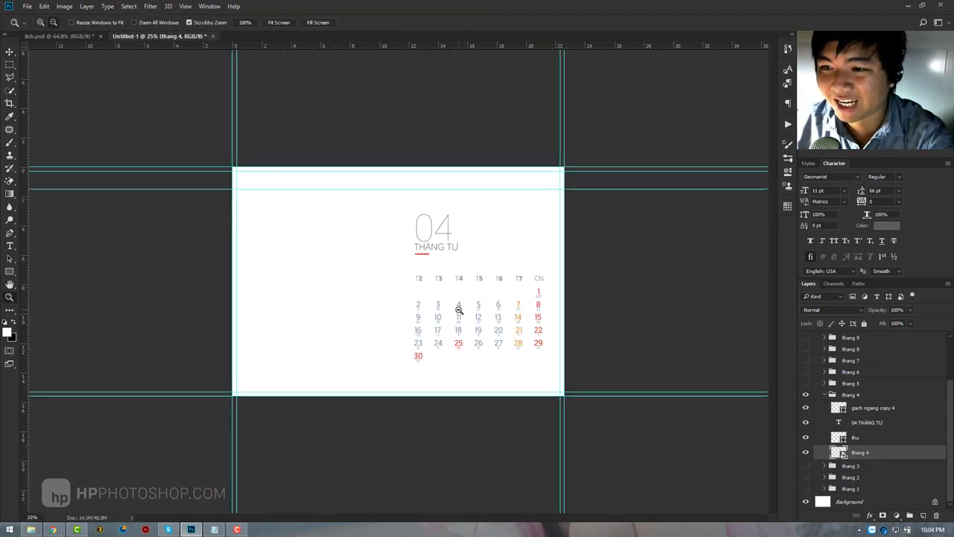
click(458, 311)
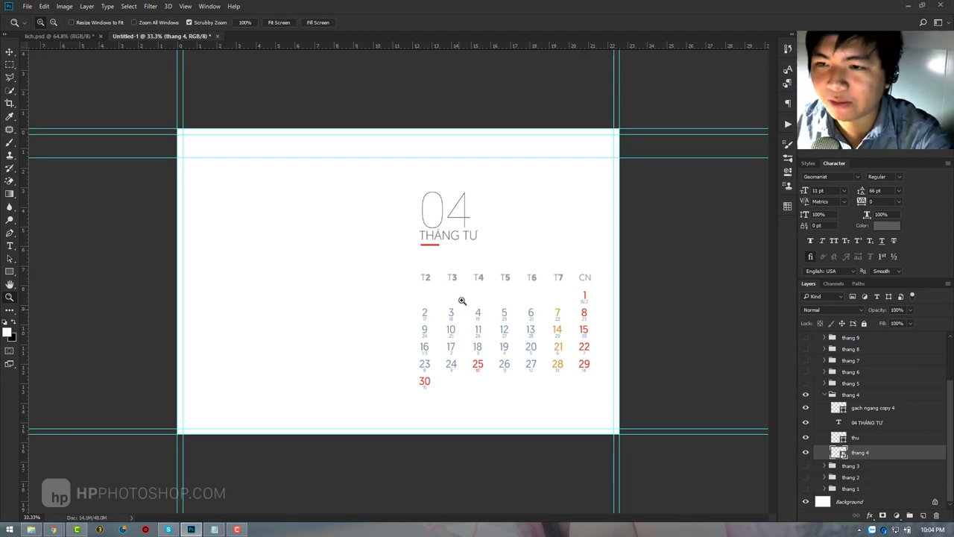
alt+click(396, 228)
click(298, 248)
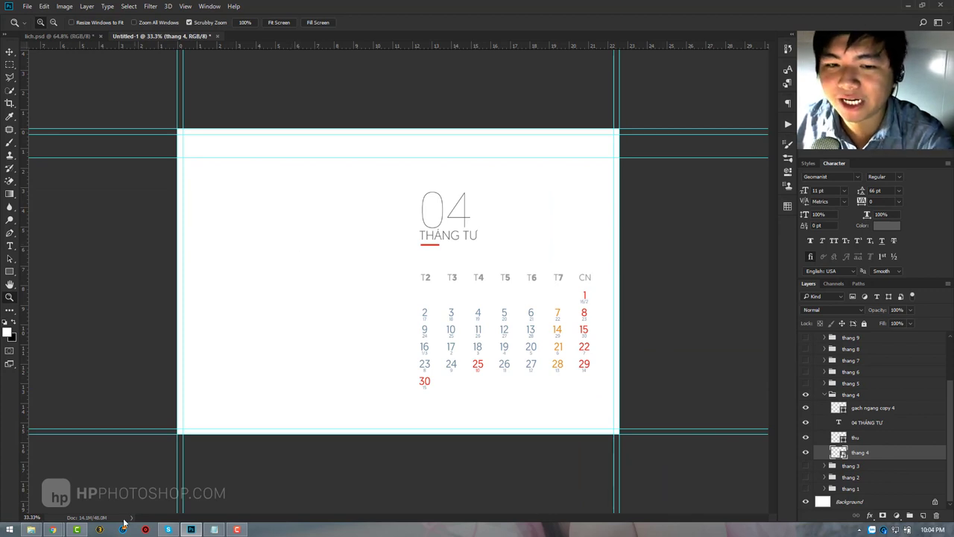
Step: In the Downloads folder, select the portrait photo of the woman with a flower basket
click(53, 529)
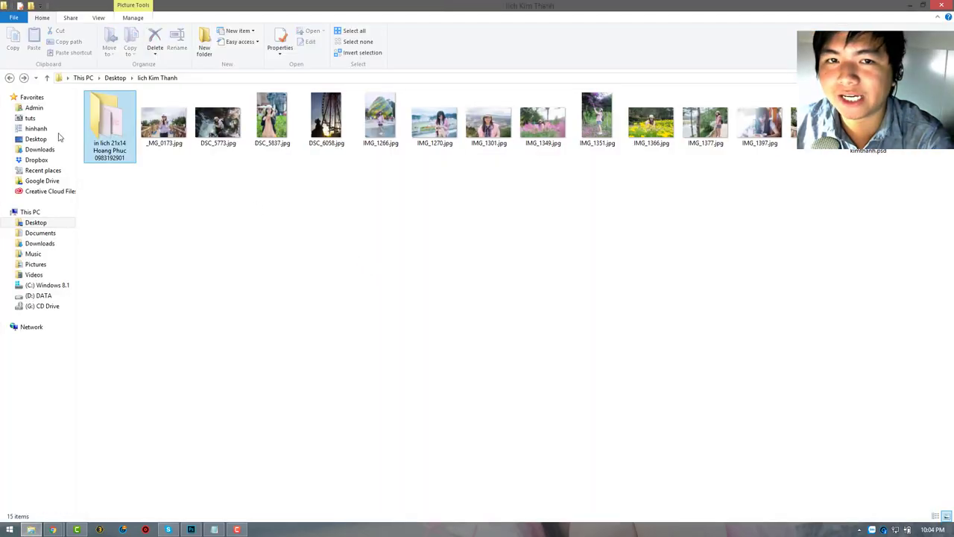
click(37, 150)
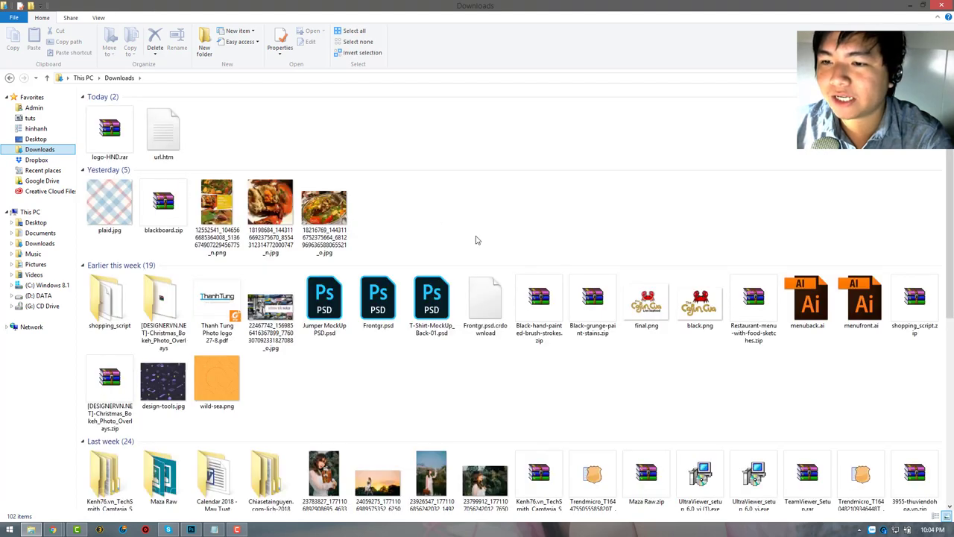
scroll(478, 239, down, 5)
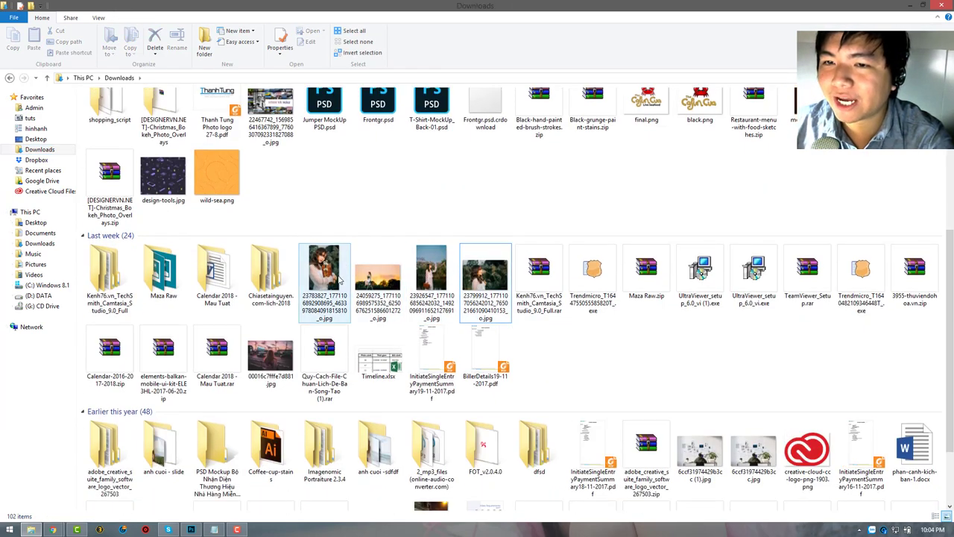
click(339, 281)
Step: Drag the portrait photo into Untitled-1 and place it toward the left edge
drag(328, 282, 363, 330)
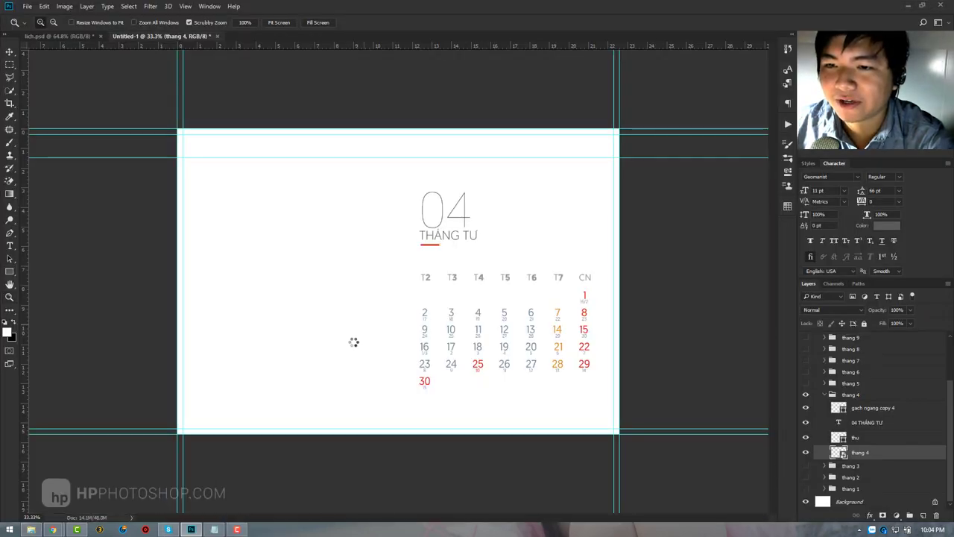
drag(477, 328, 348, 328)
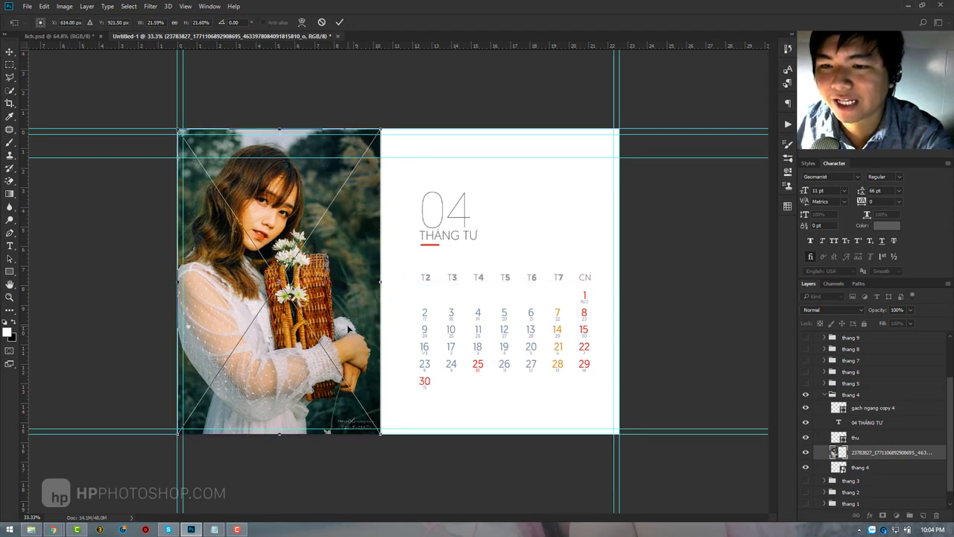
key(Return)
key(z)
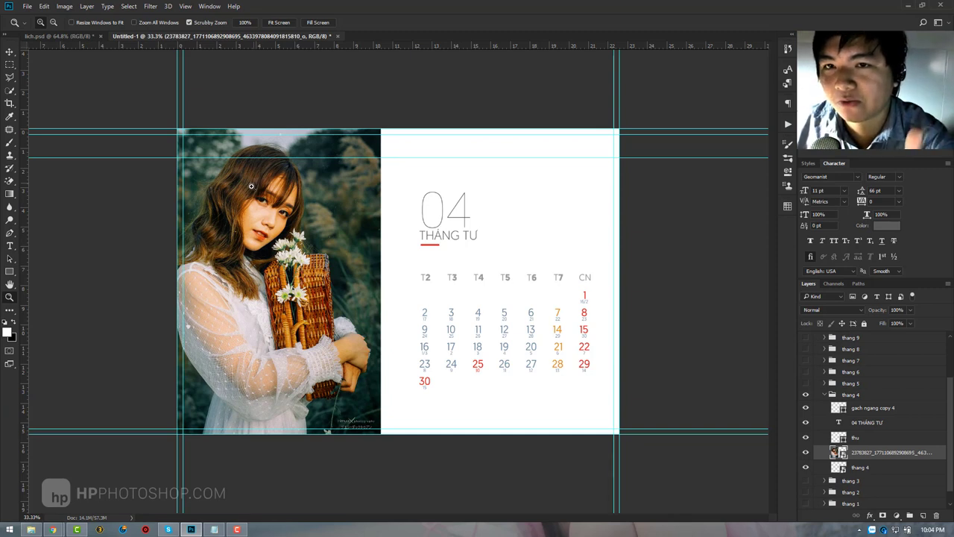
key(v)
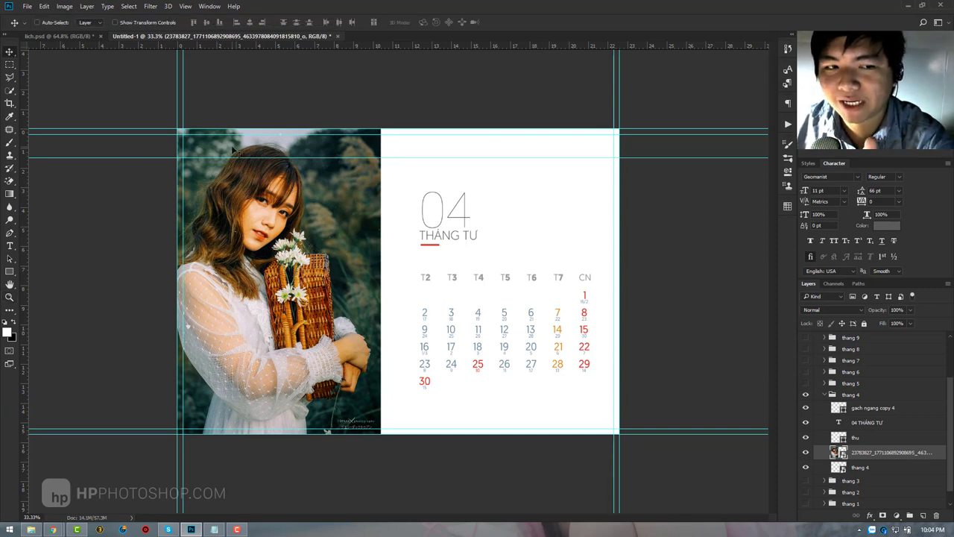
Step: Scale the photo up and nudge it to fill the left half beside the April calendar
key(ctrl+t)
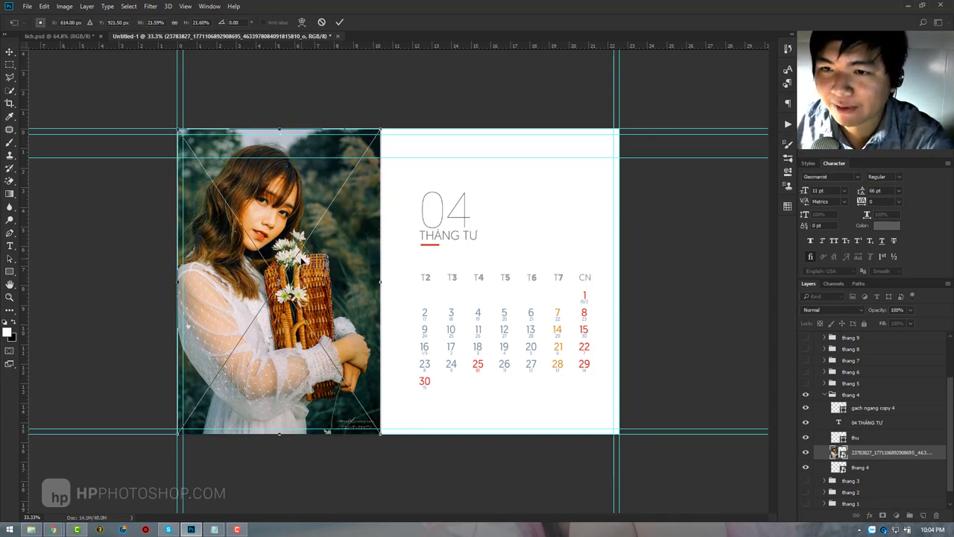
drag(381, 438, 407, 473)
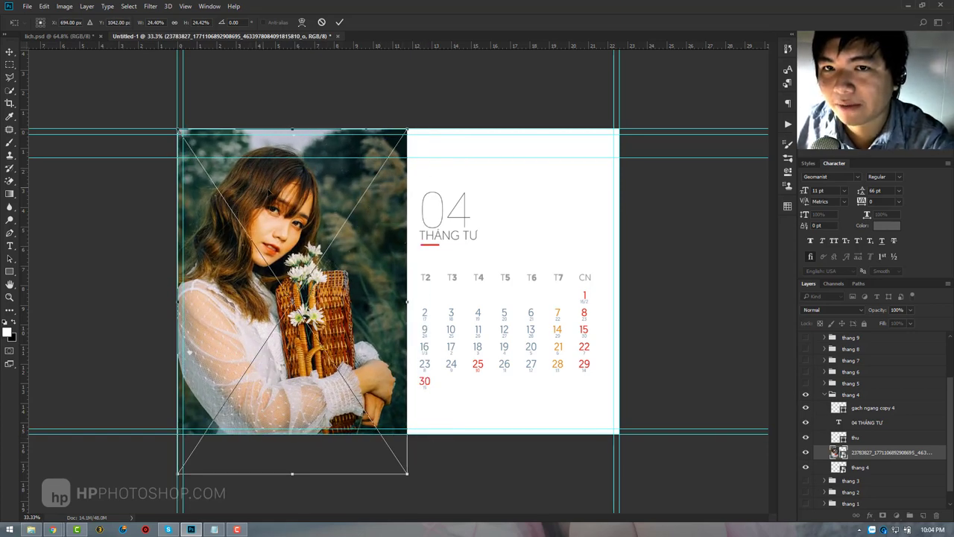
drag(269, 190, 268, 191)
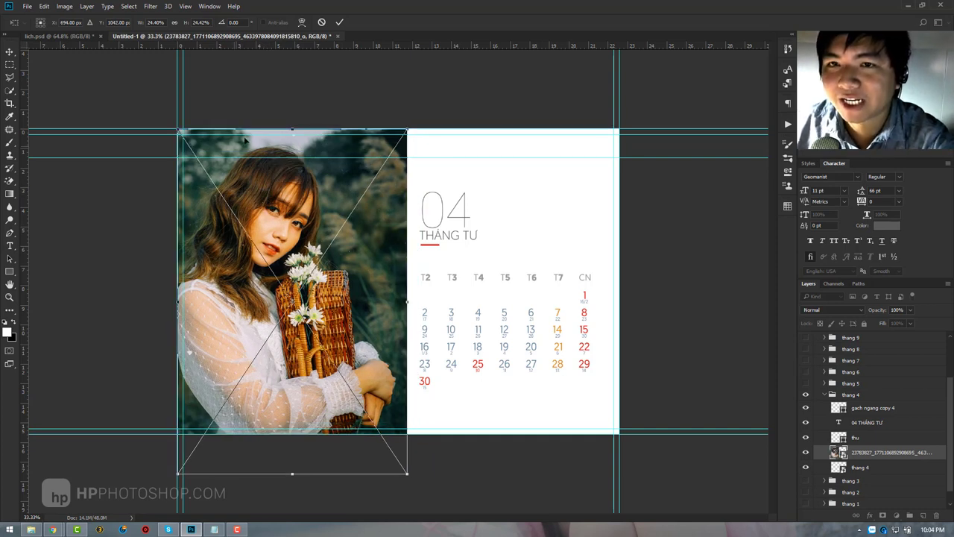
drag(290, 142, 291, 152)
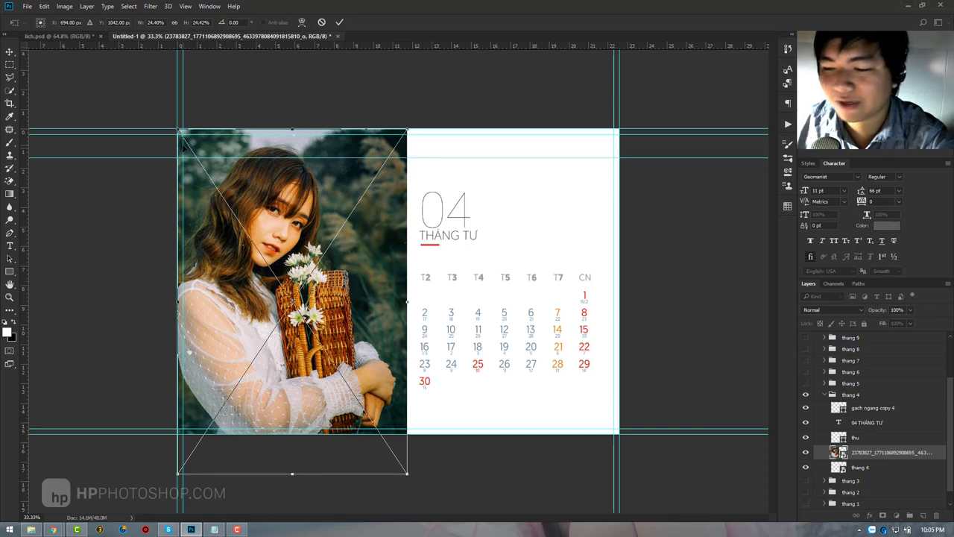
key(Return)
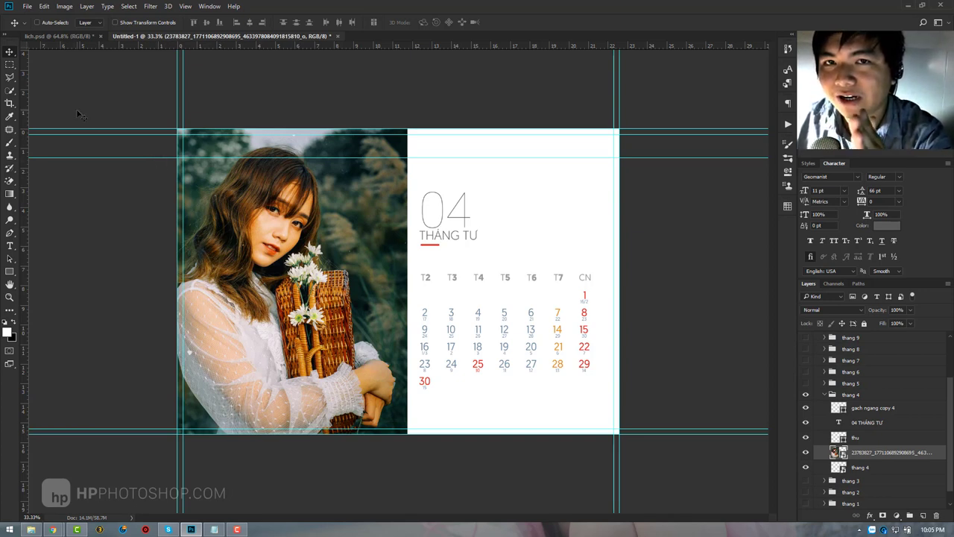
drag(253, 211, 259, 211)
click(9, 77)
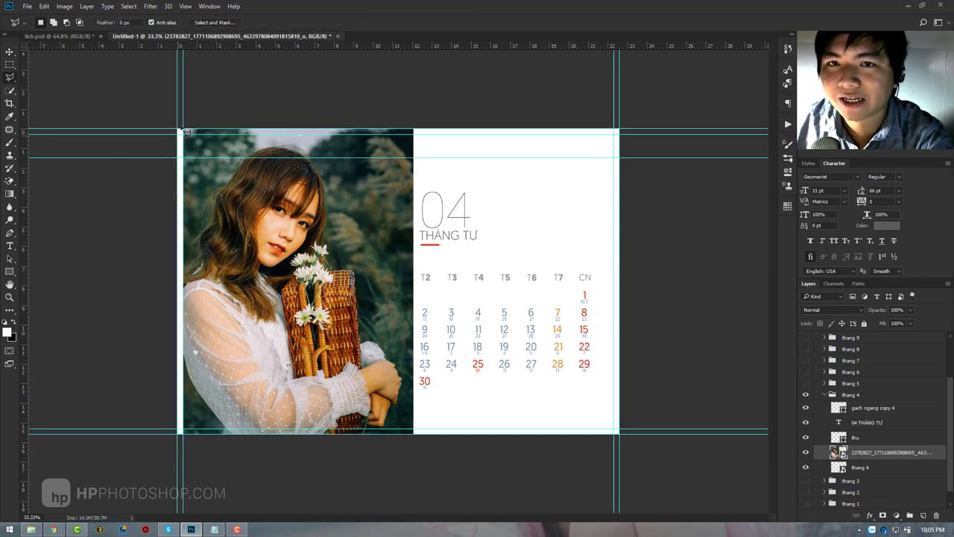
mouse_move(179, 192)
mouse_down()
mouse_move(177, 409)
mouse_move(186, 440)
mouse_up()
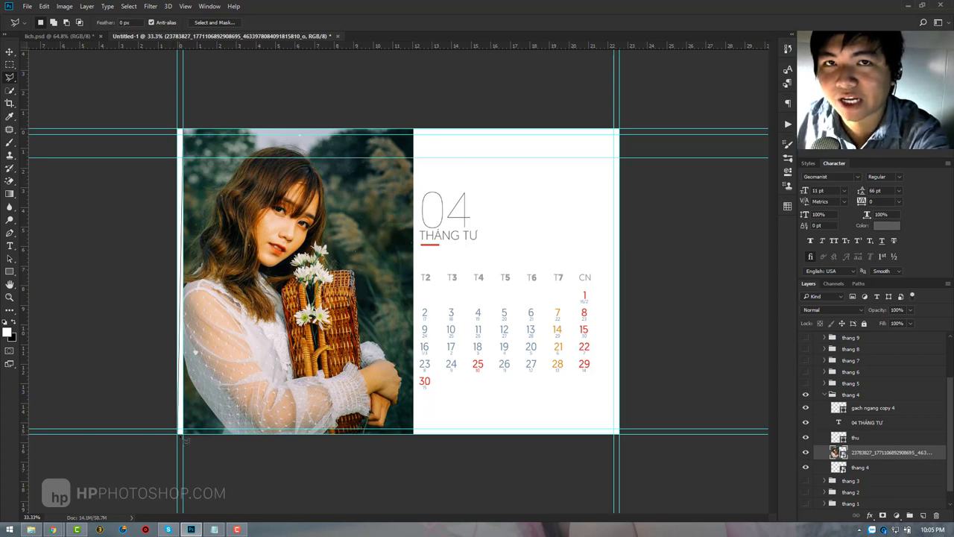
drag(186, 440, 179, 434)
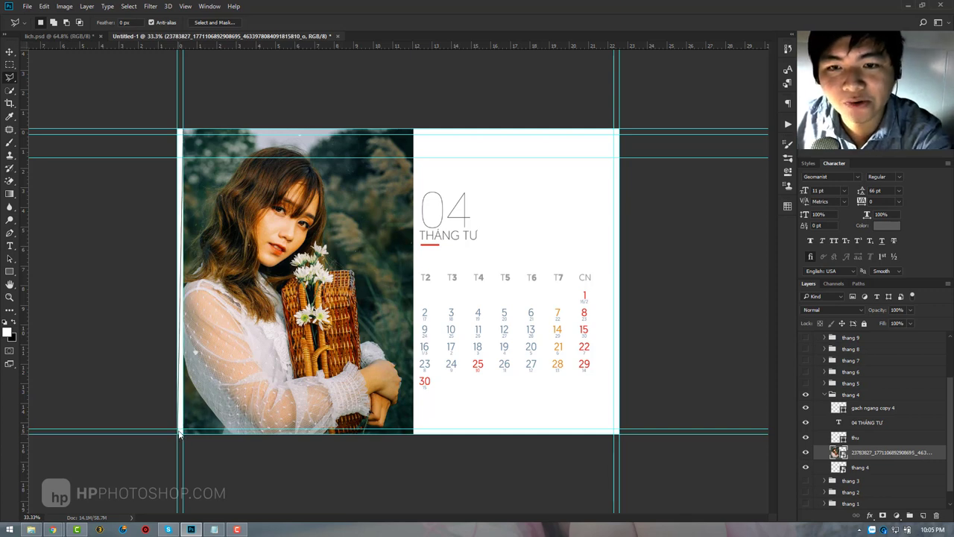
click(12, 55)
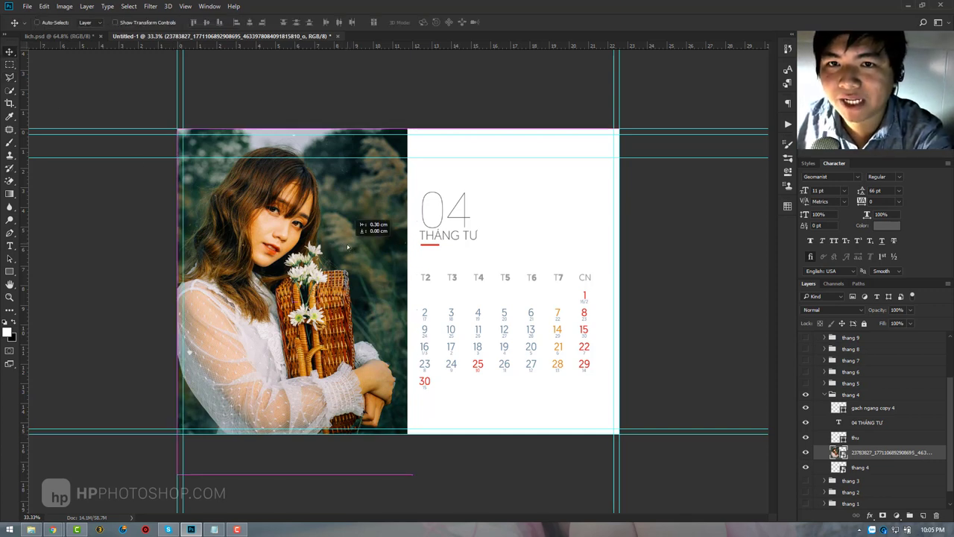
drag(356, 249, 350, 249)
click(9, 78)
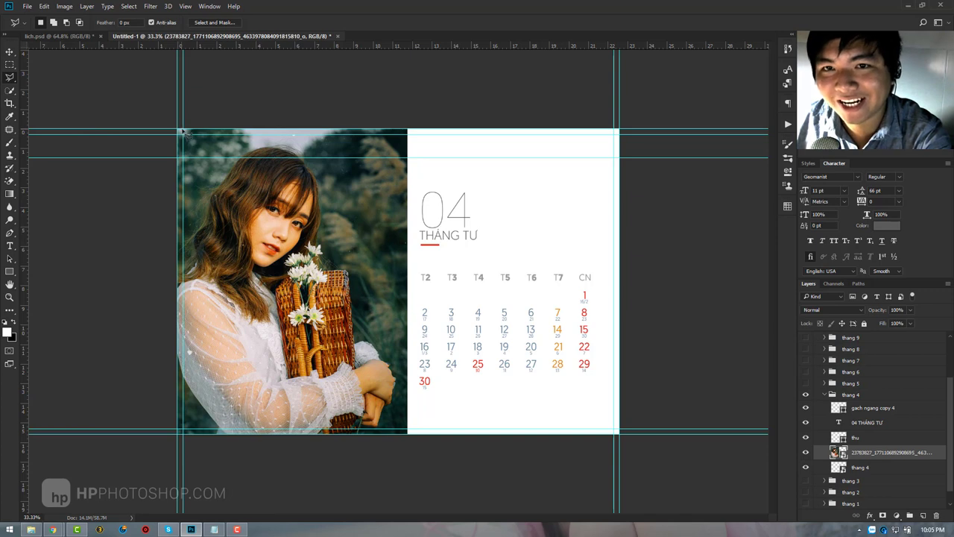
click(182, 132)
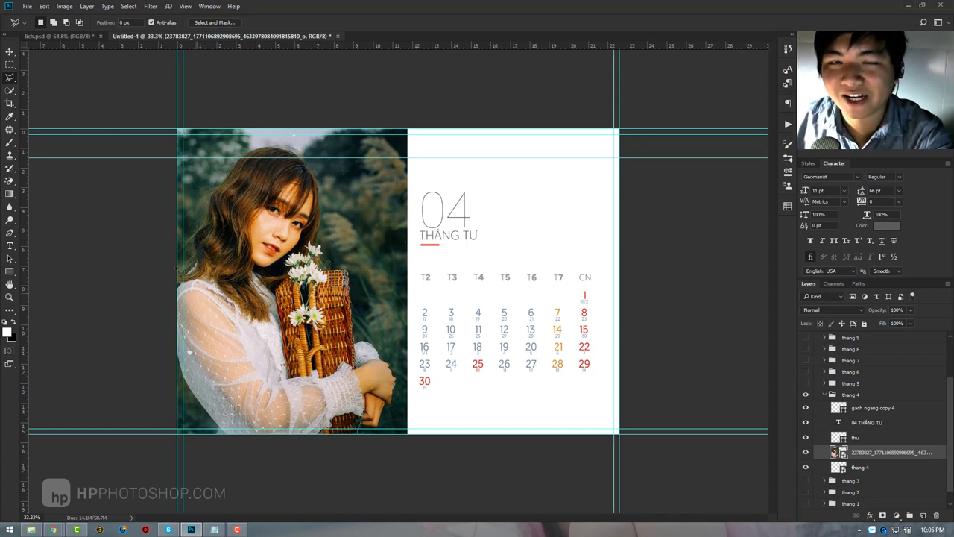
click(10, 52)
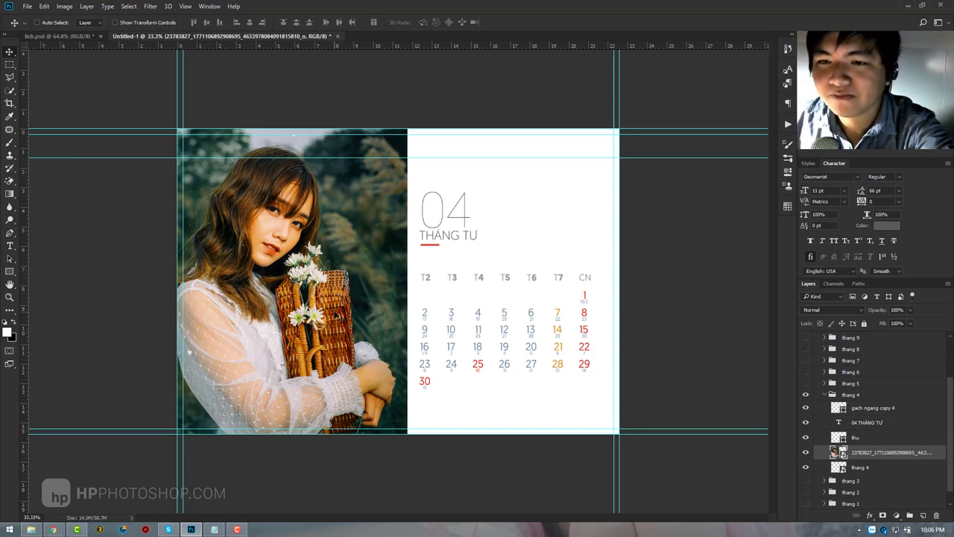
Step: Move the April photo to the page bottom and shrink it between the top and bottom guides
key(ctrl)
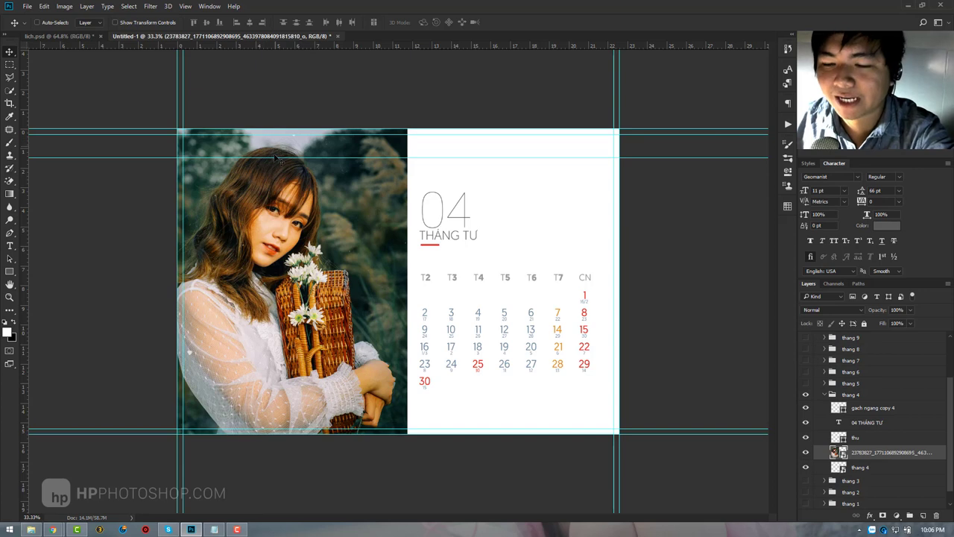
drag(302, 262, 312, 184)
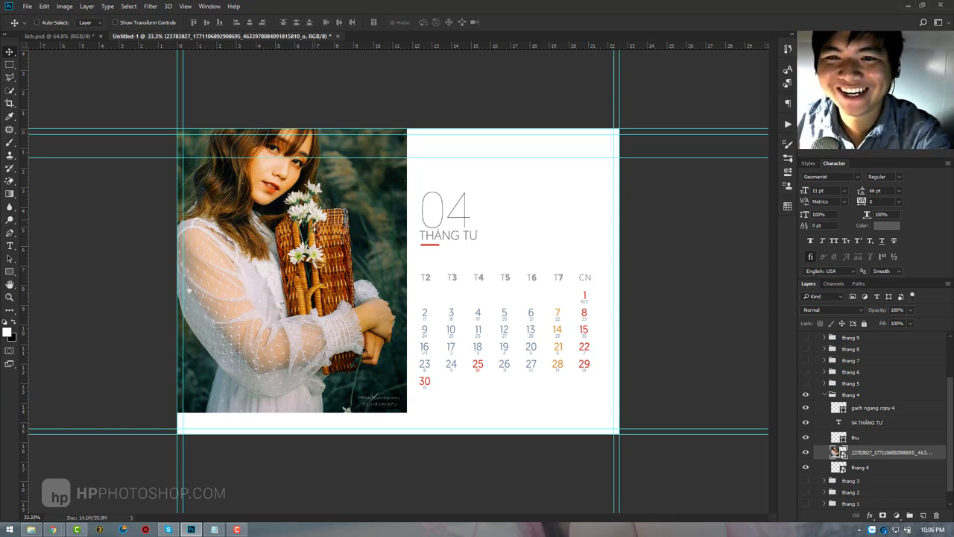
drag(309, 134, 312, 262)
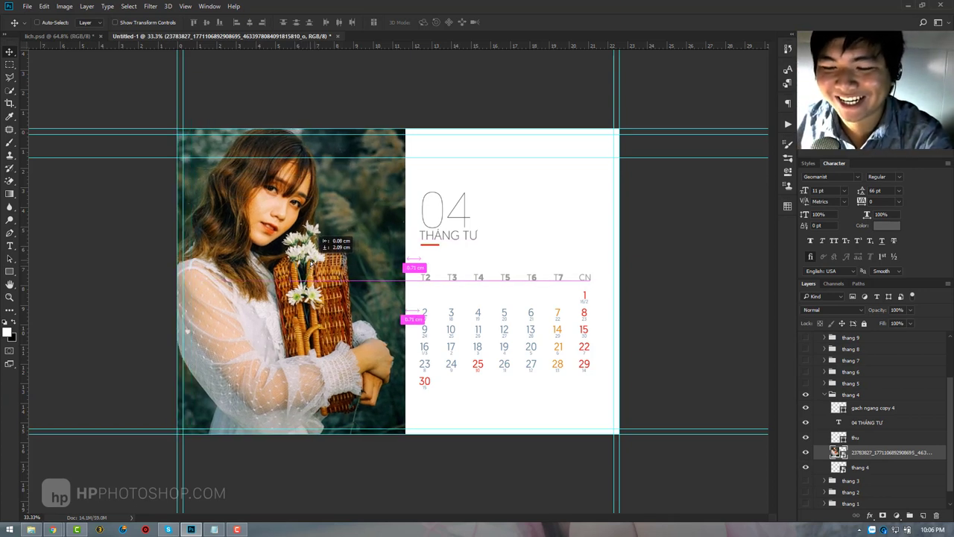
key(ctrl+t)
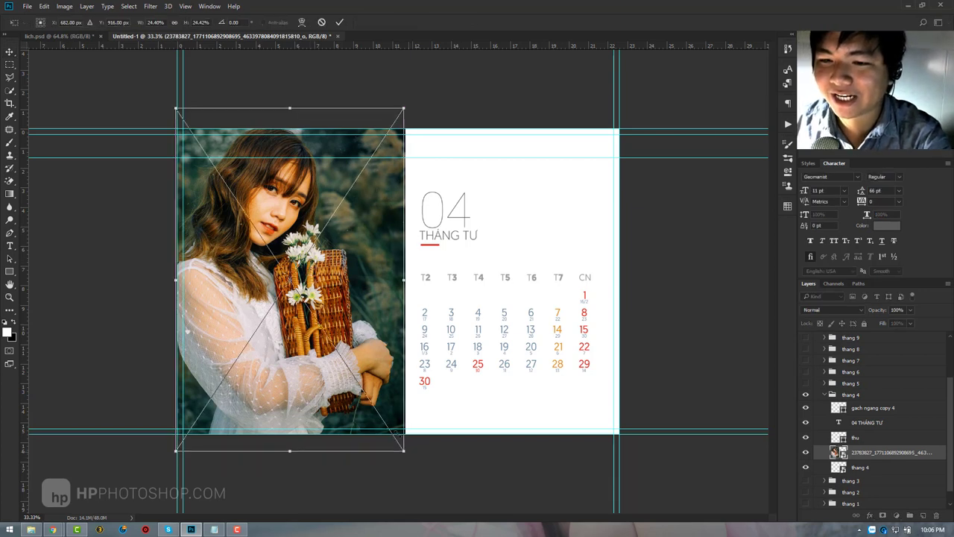
drag(406, 453, 392, 433)
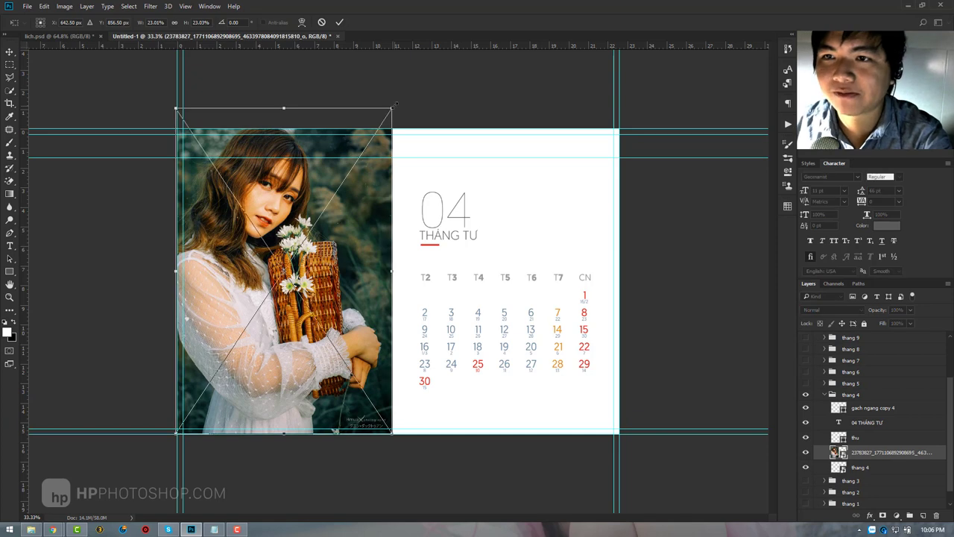
drag(393, 106, 382, 130)
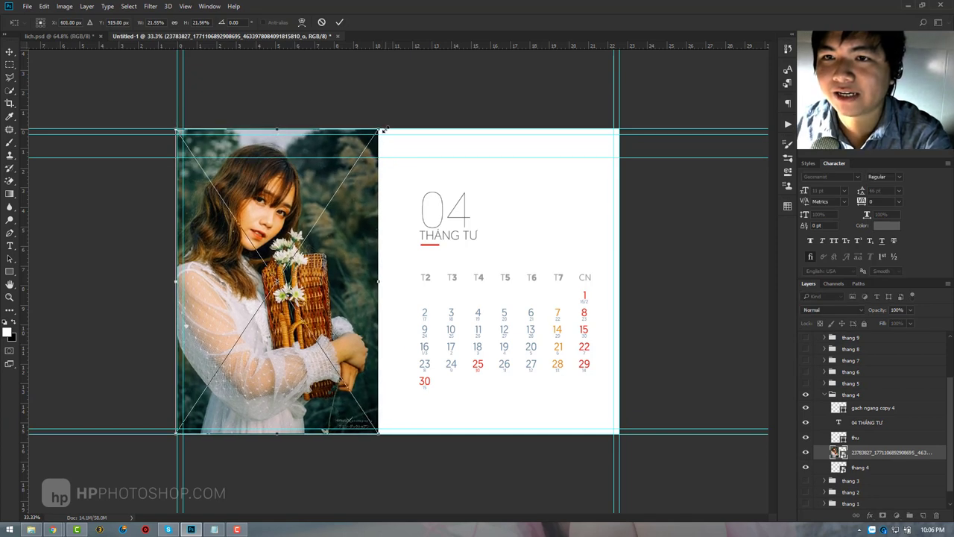
key(Return)
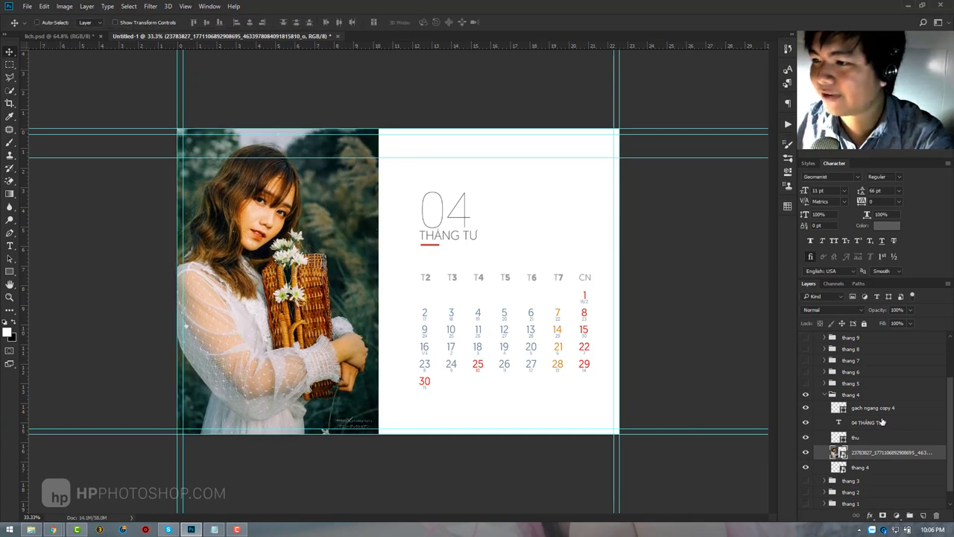
Step: Move the April photo layer to the top of the stack and rename it 'thang 4'
mouse_move(888, 452)
mouse_down()
mouse_move(896, 222)
mouse_move(834, 345)
mouse_up()
double_click(865, 339)
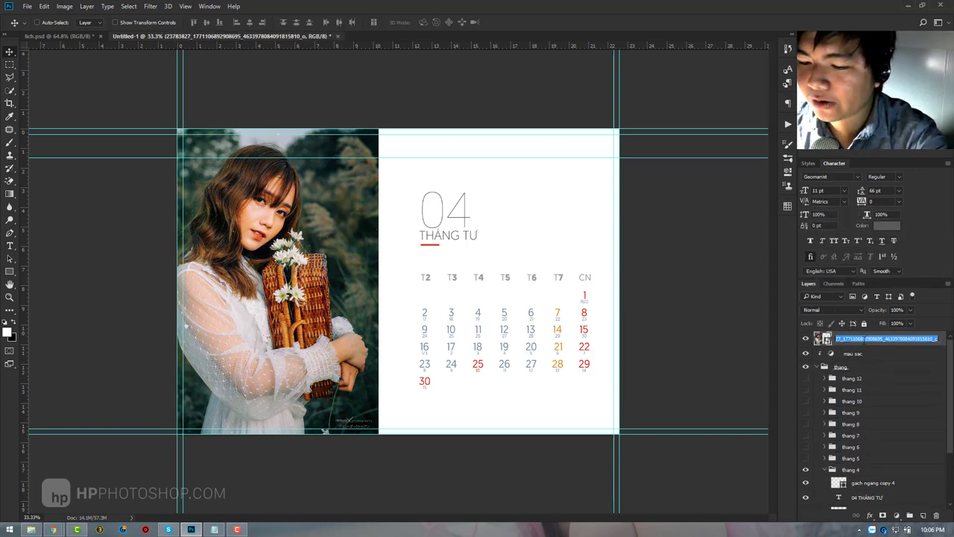
text(thang 4)
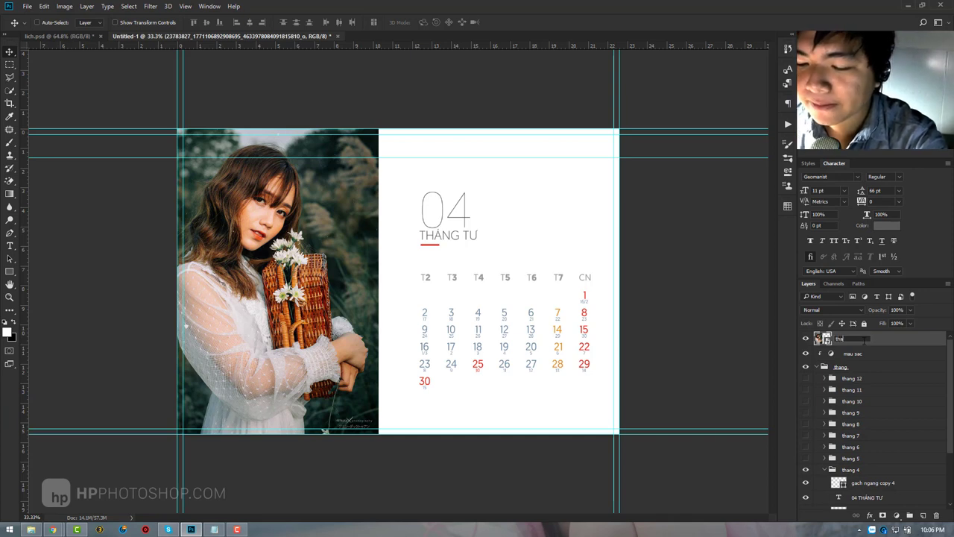
key(Return)
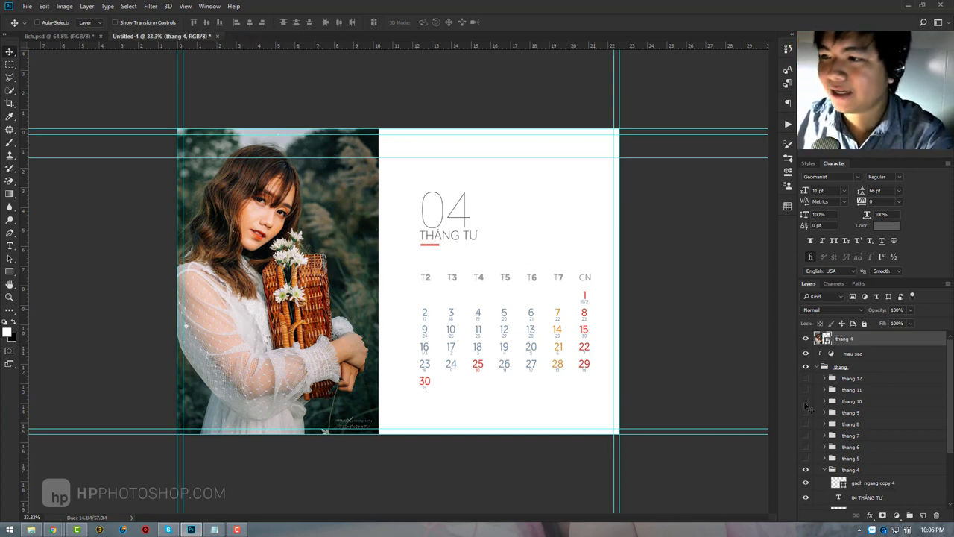
Step: Reposition the April calendar slightly left and down, then hide it and the April photo
scroll(896, 447, down, 3)
click(857, 425)
mouse_move(482, 273)
mouse_down()
mouse_move(473, 270)
mouse_move(465, 328)
mouse_move(469, 257)
mouse_up()
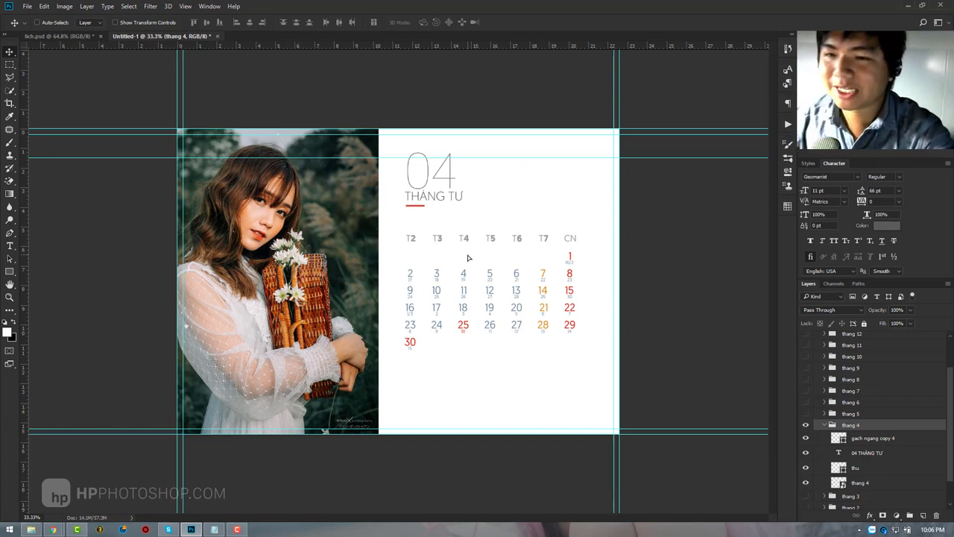
drag(478, 237, 479, 267)
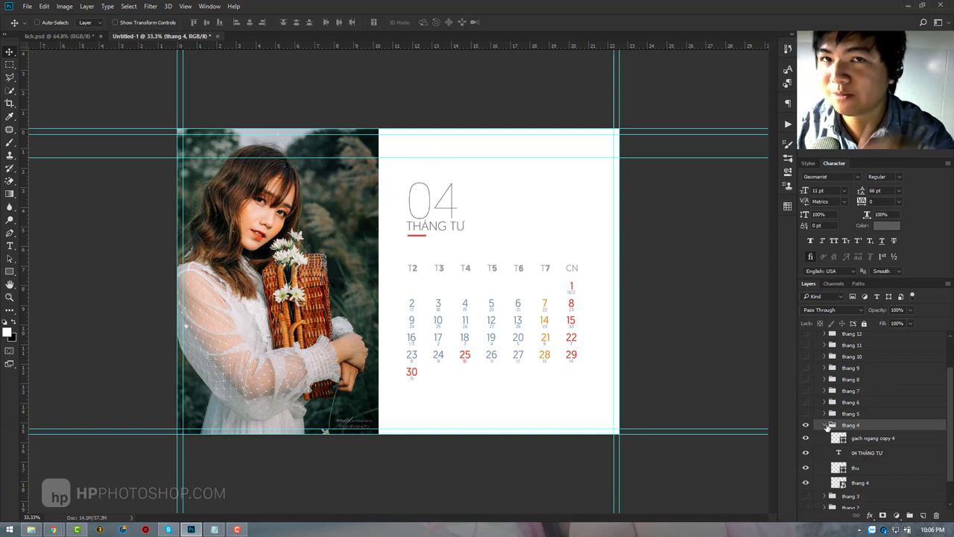
click(826, 425)
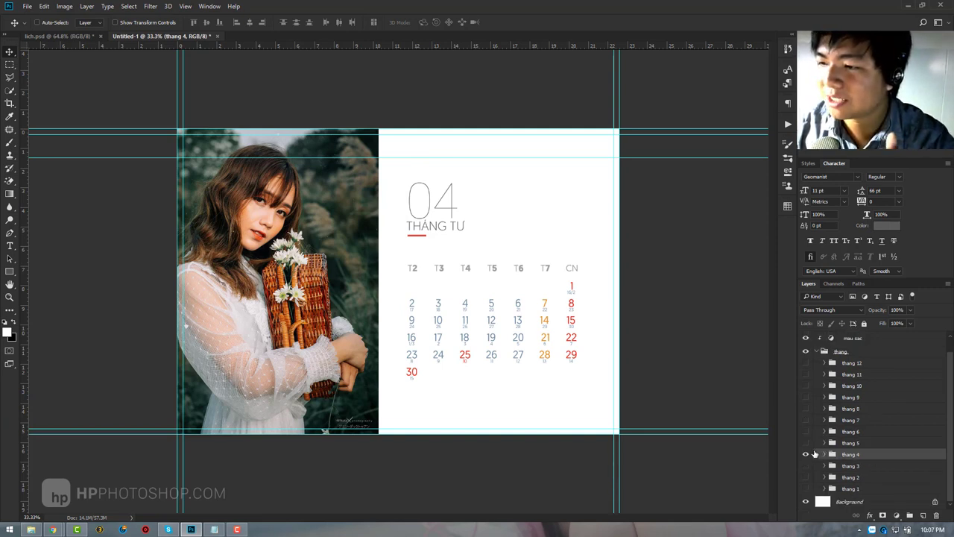
click(804, 457)
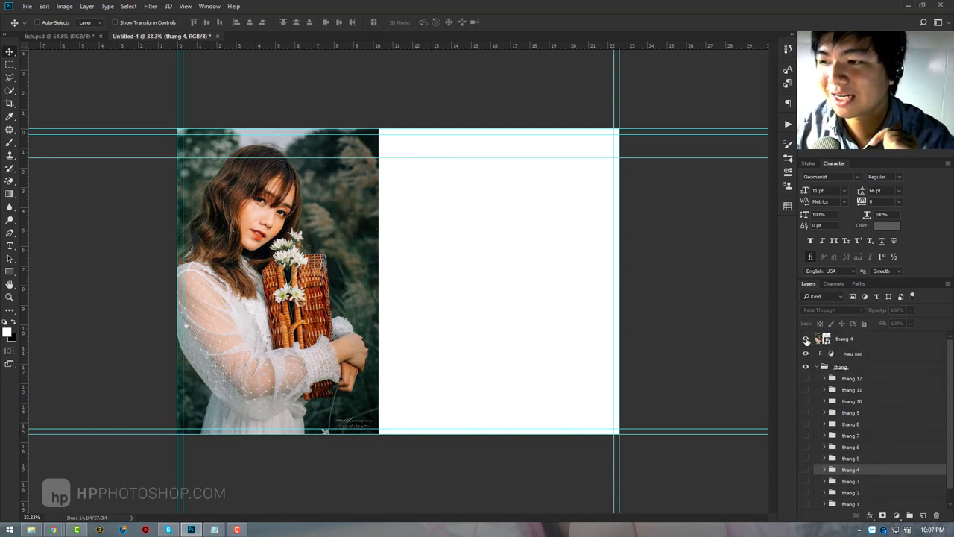
click(807, 340)
Step: Place the fourth downloaded photo, a woman with a flower, onto the page
click(30, 529)
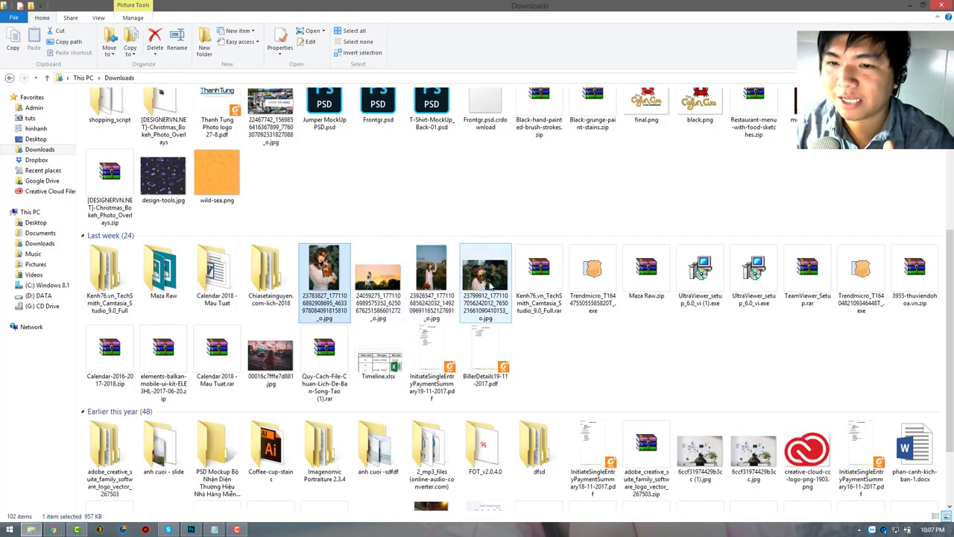
drag(490, 284, 379, 322)
key(Return)
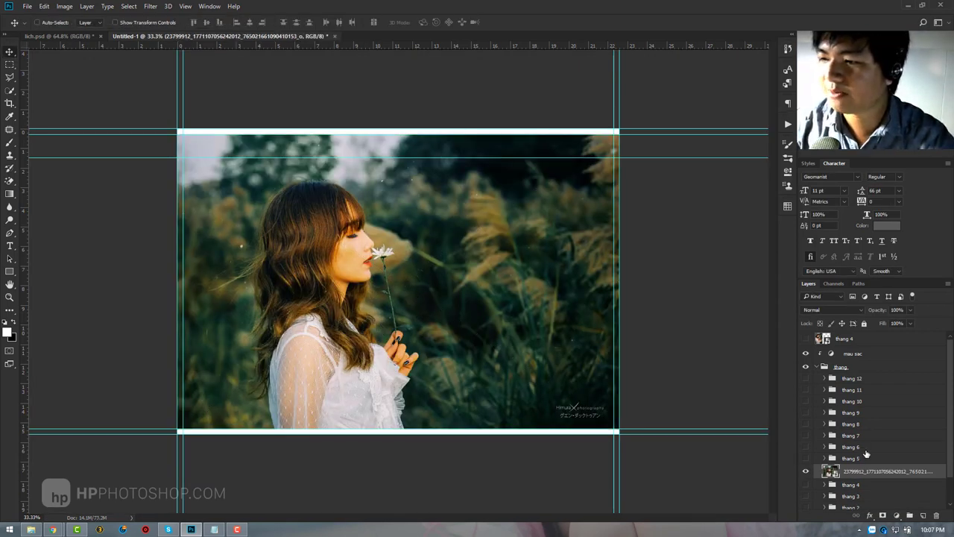
Step: Move the new photo layer to the top of the stack and rename it 'thang 1'
drag(879, 474, 871, 336)
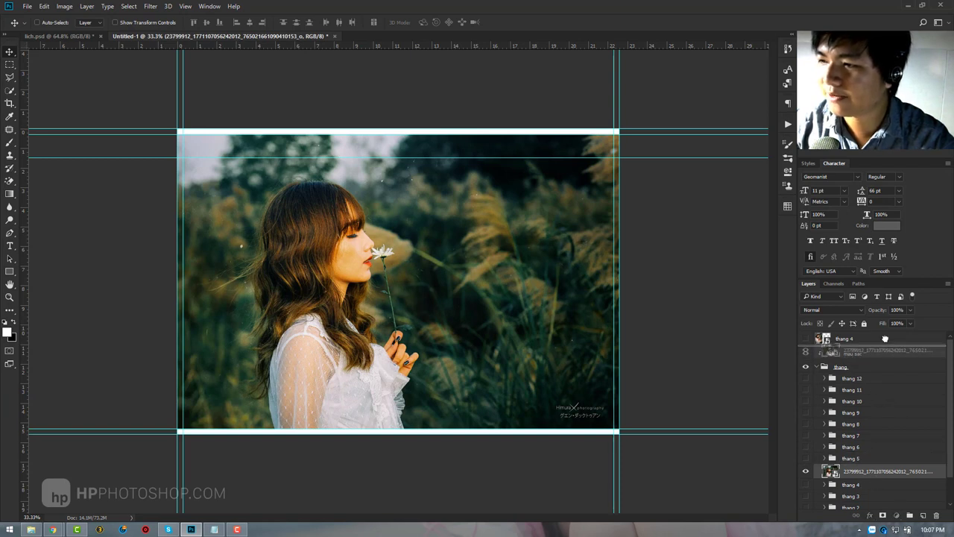
double_click(880, 340)
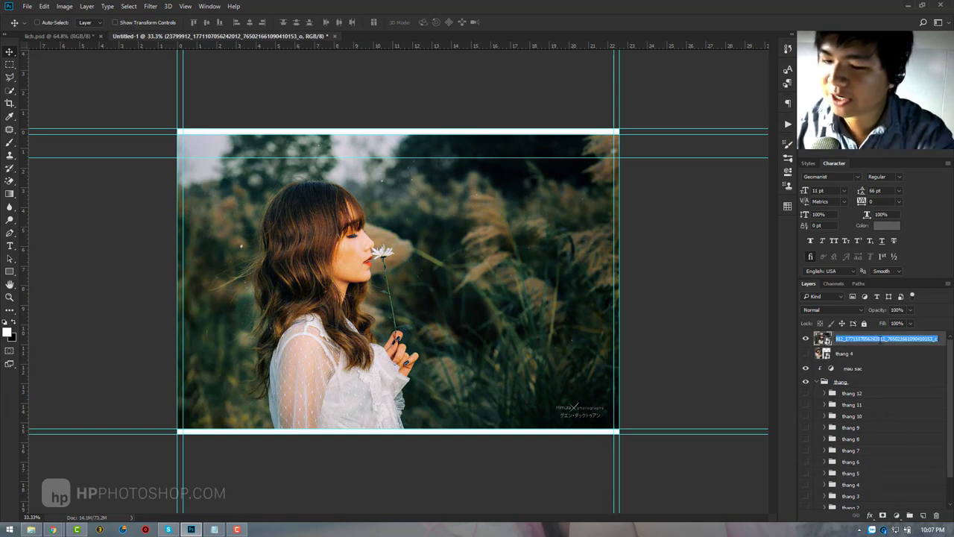
text(tha)
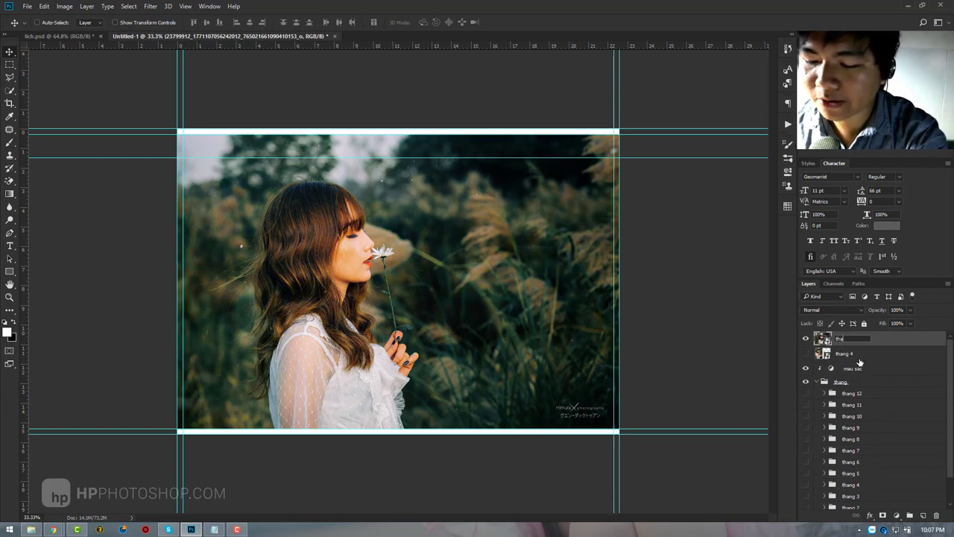
text(ng 1)
key(Return)
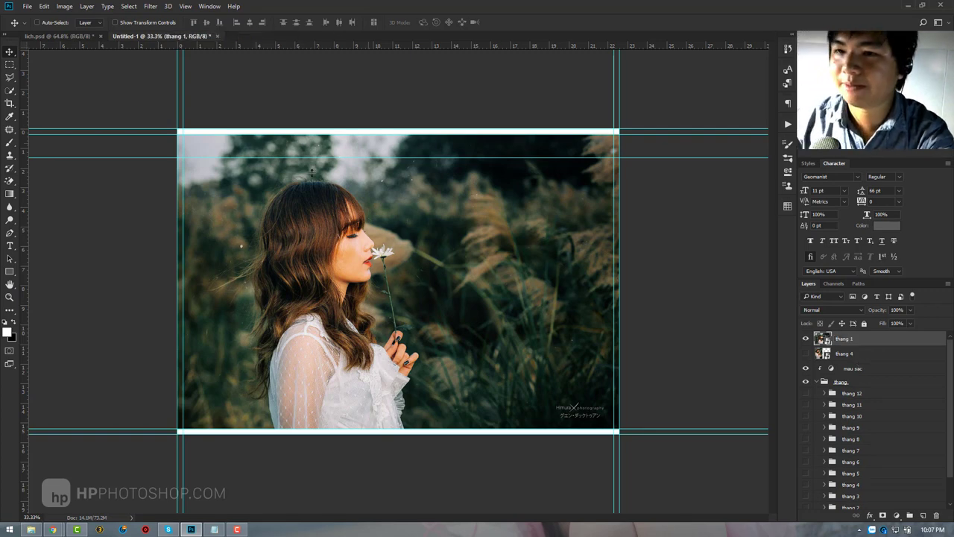
Step: Scale the photo to about a third and fit it into the page's top-right corner
key(ctrl+t)
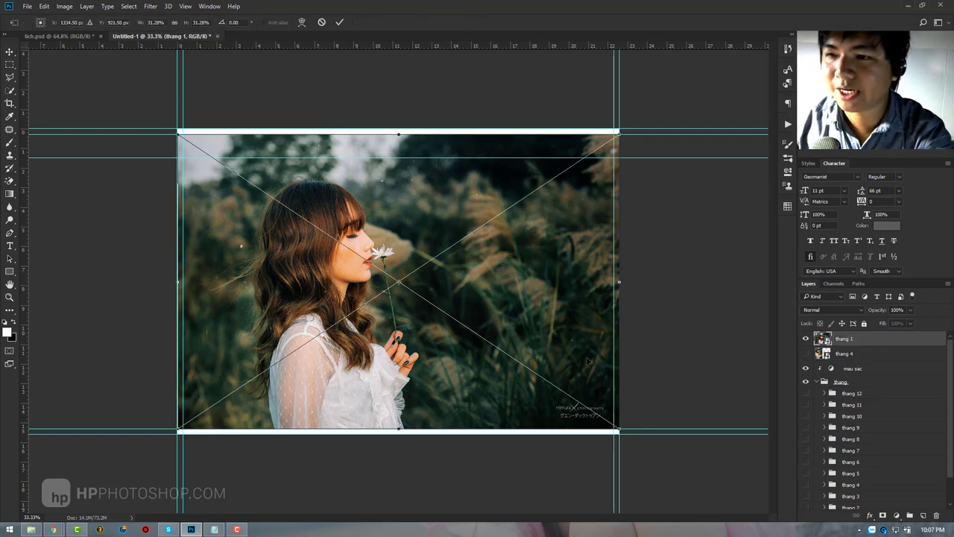
drag(618, 429, 422, 306)
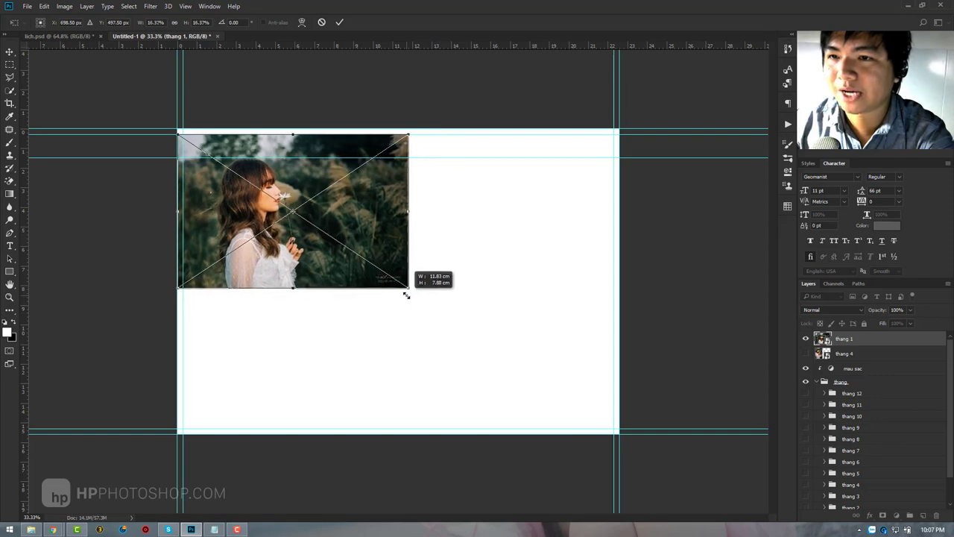
drag(377, 267, 566, 268)
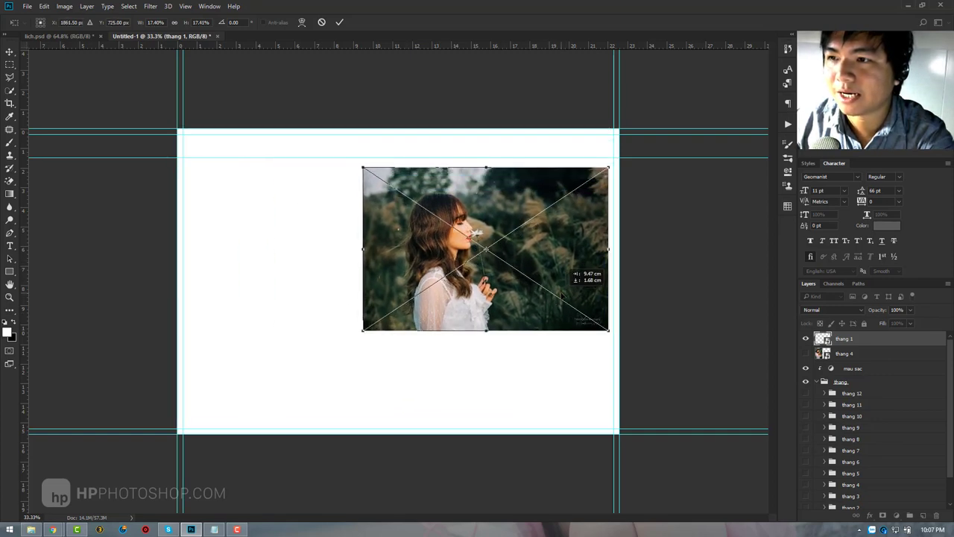
mouse_move(565, 270)
mouse_down()
mouse_move(560, 293)
mouse_move(572, 260)
mouse_up()
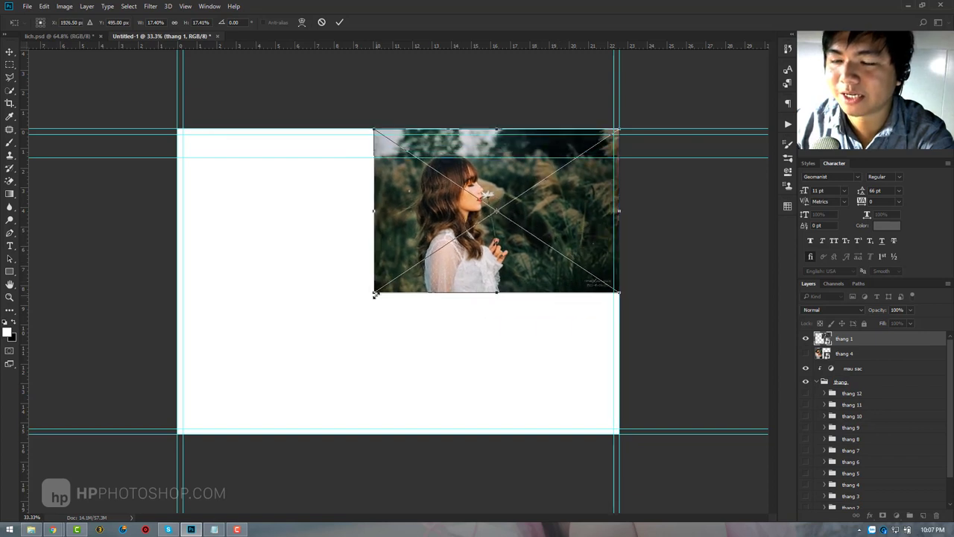
key(Return)
scroll(848, 466, down, 2)
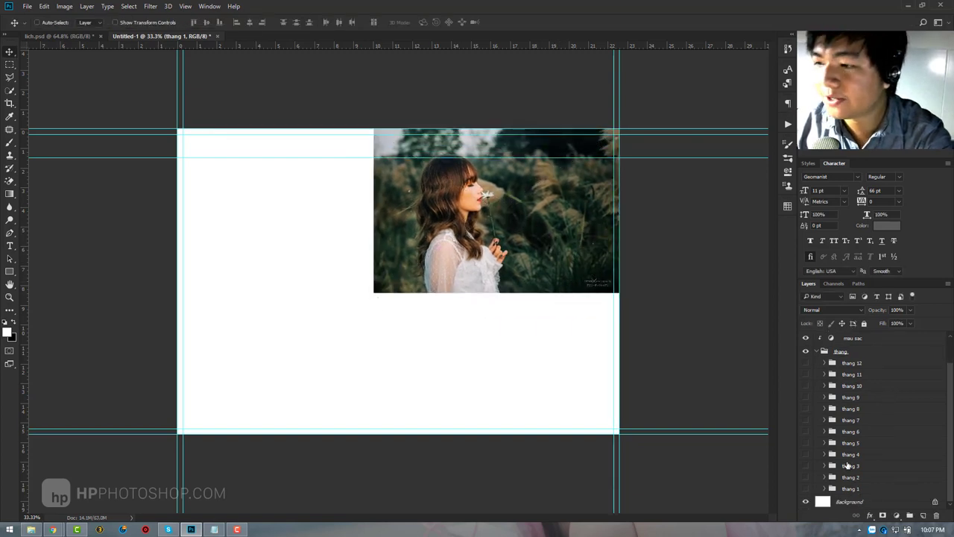
Step: Show the January calendar at lower left and enlarge the photo to overlap its right columns
click(806, 489)
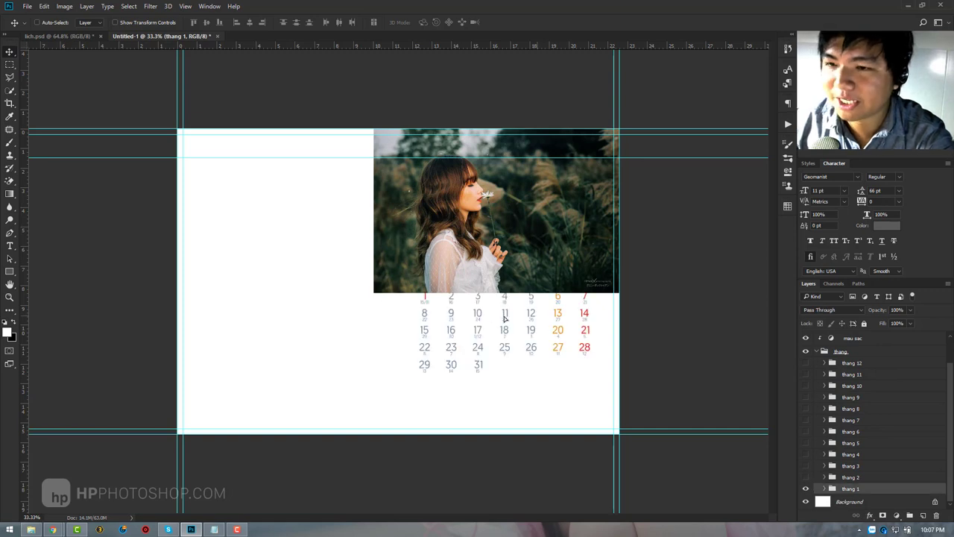
drag(505, 318, 311, 362)
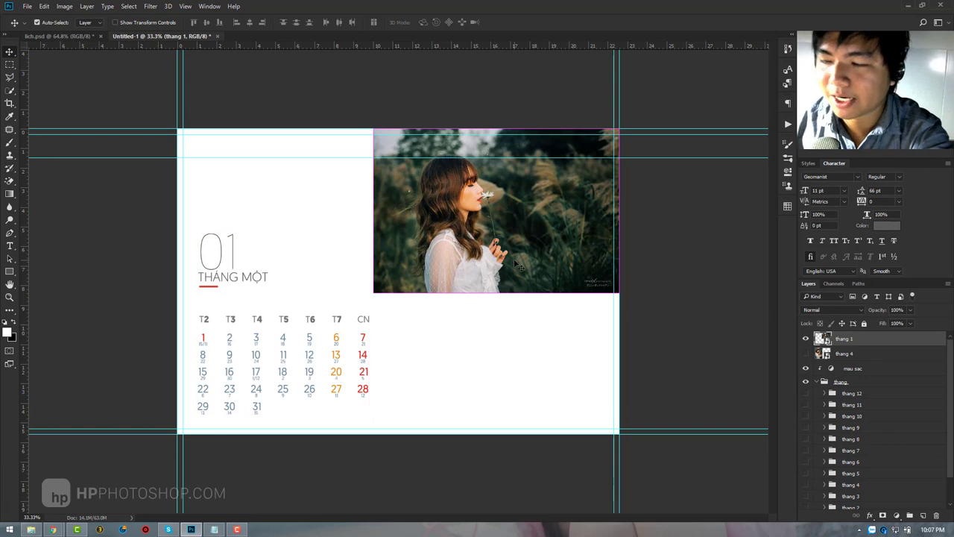
key(ctrl+t)
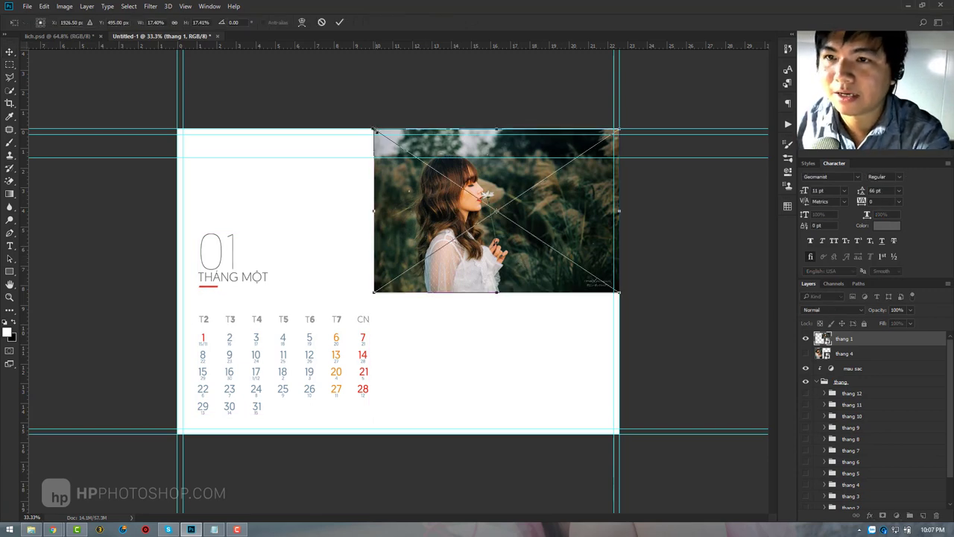
drag(374, 132, 282, 68)
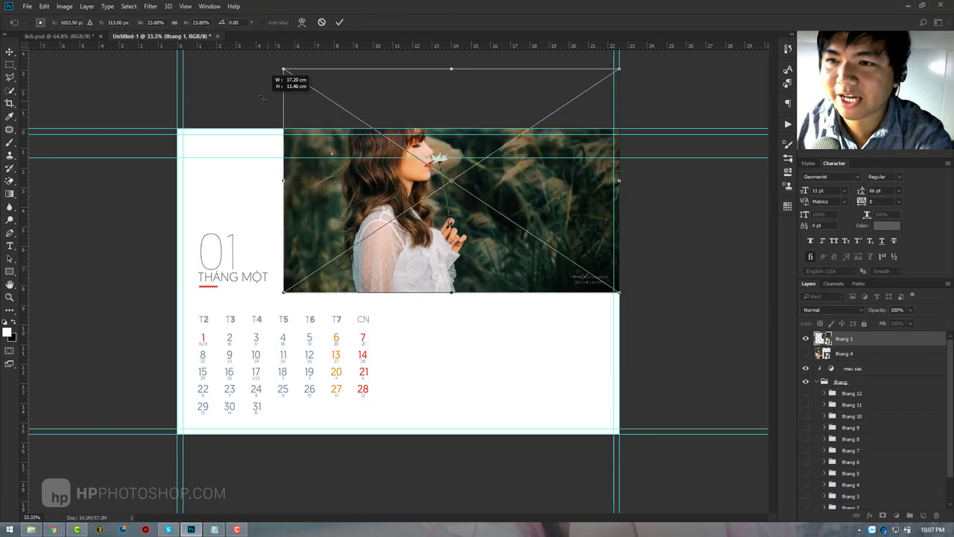
mouse_move(547, 222)
mouse_down()
mouse_move(546, 278)
mouse_move(525, 265)
mouse_move(526, 283)
mouse_up()
key(Return)
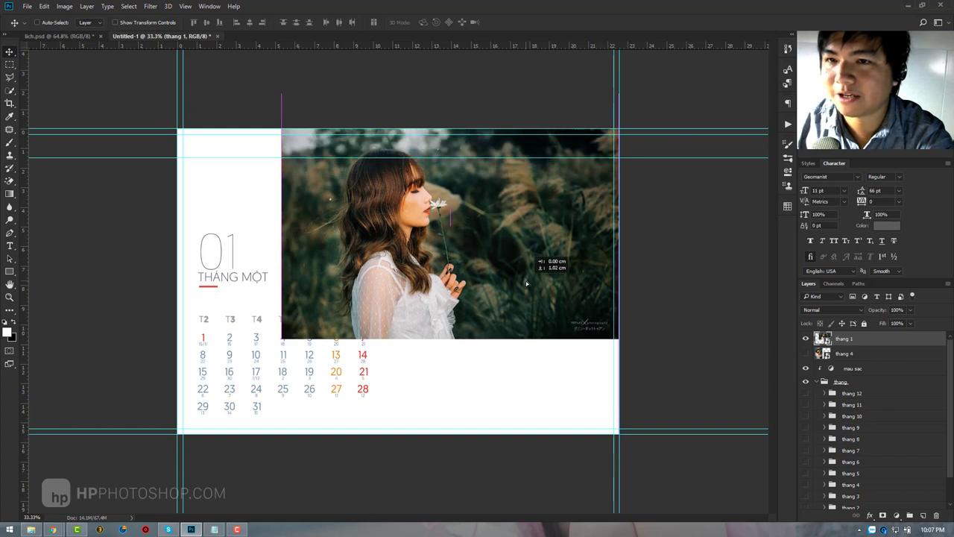
Step: Draw a rectangular selection over the photo's visible area and mask the photo to it
key(m)
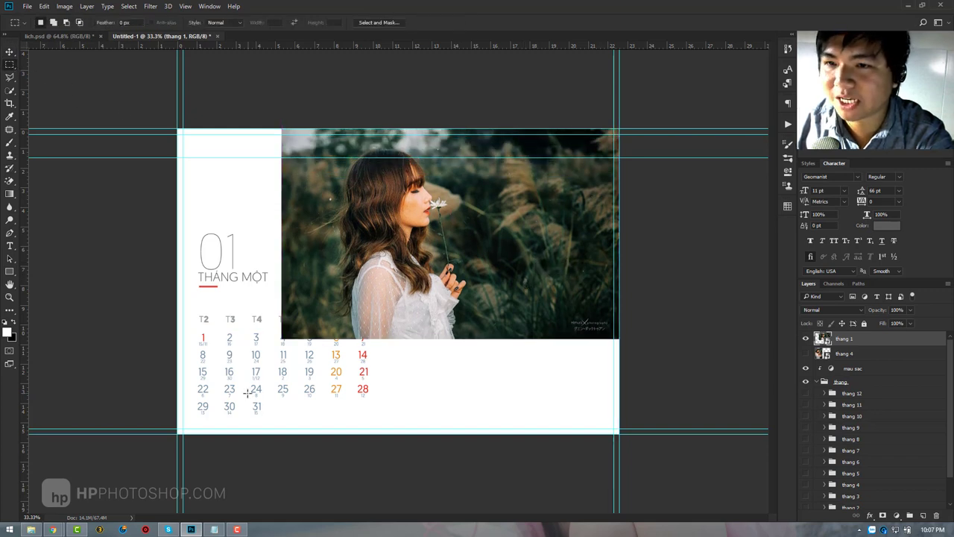
drag(281, 129, 704, 219)
click(490, 346)
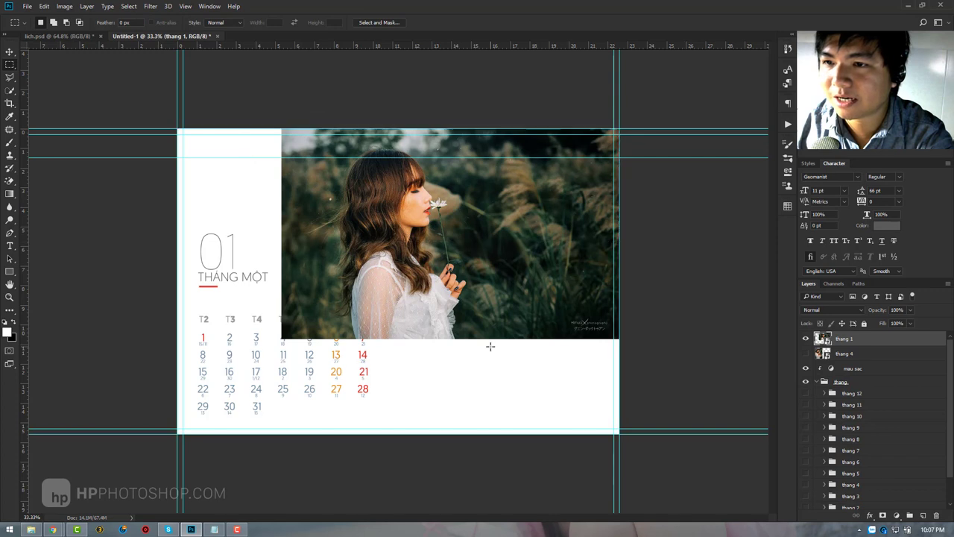
drag(258, 98, 639, 273)
click(656, 283)
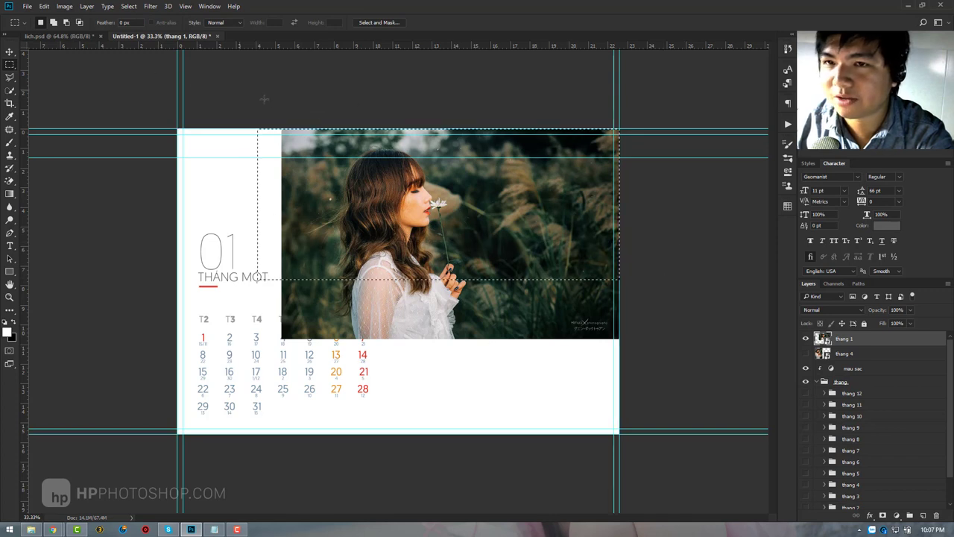
drag(281, 129, 695, 307)
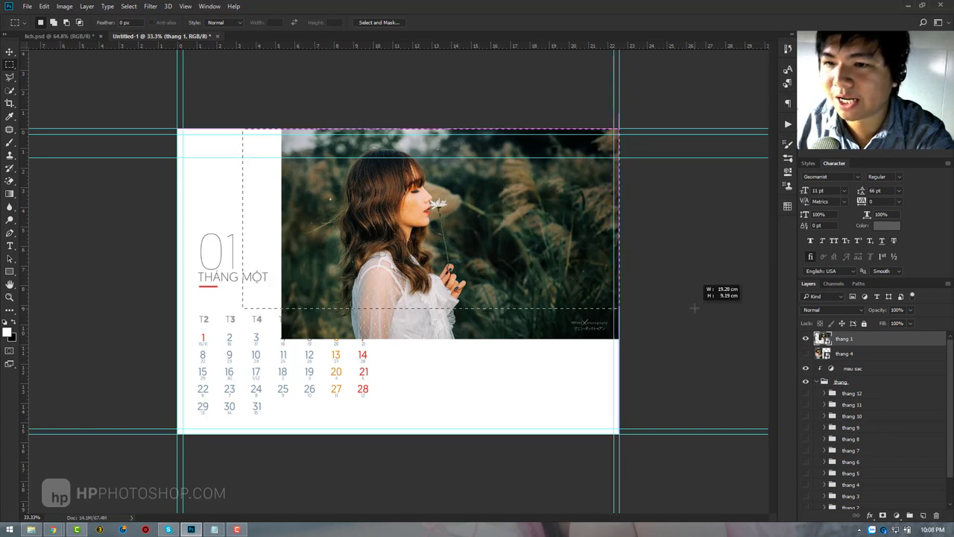
ctrl+click(828, 340)
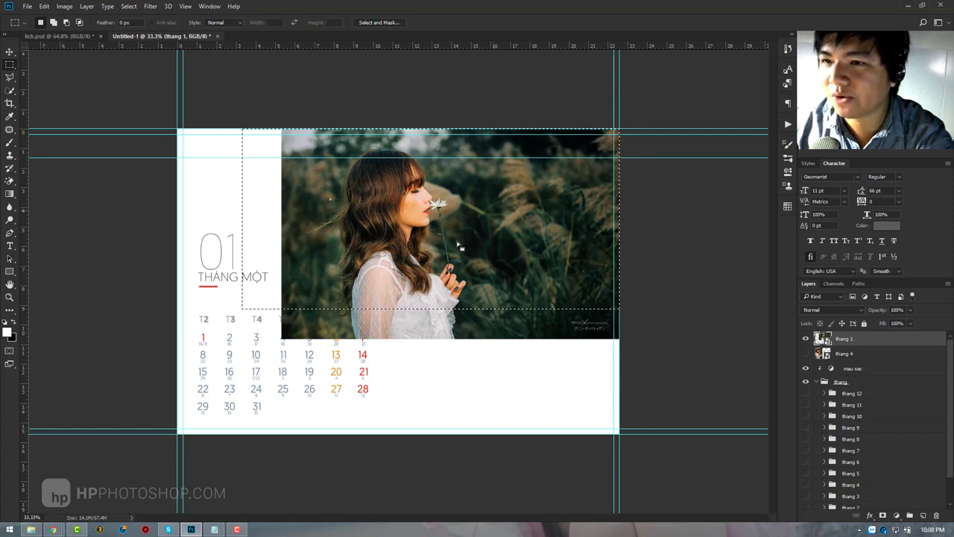
click(882, 515)
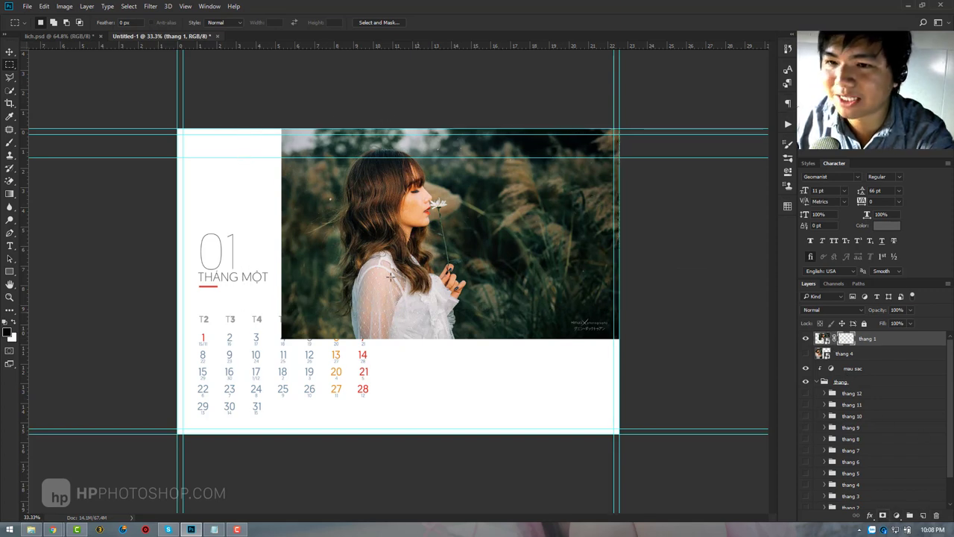
Step: Enlarge the old January photo to about 160% and shift it right and down
key(z)
scroll(330, 224, down, 3)
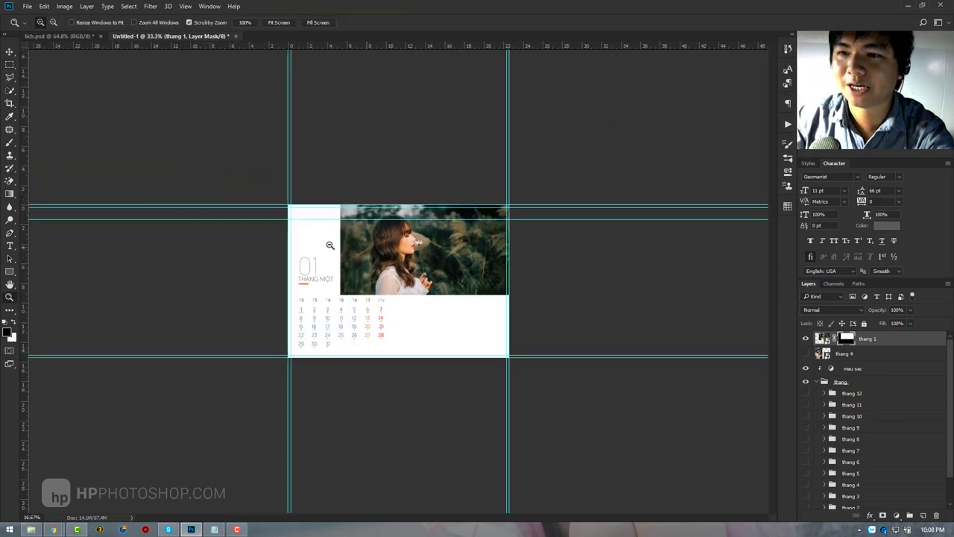
scroll(329, 253, up, 3)
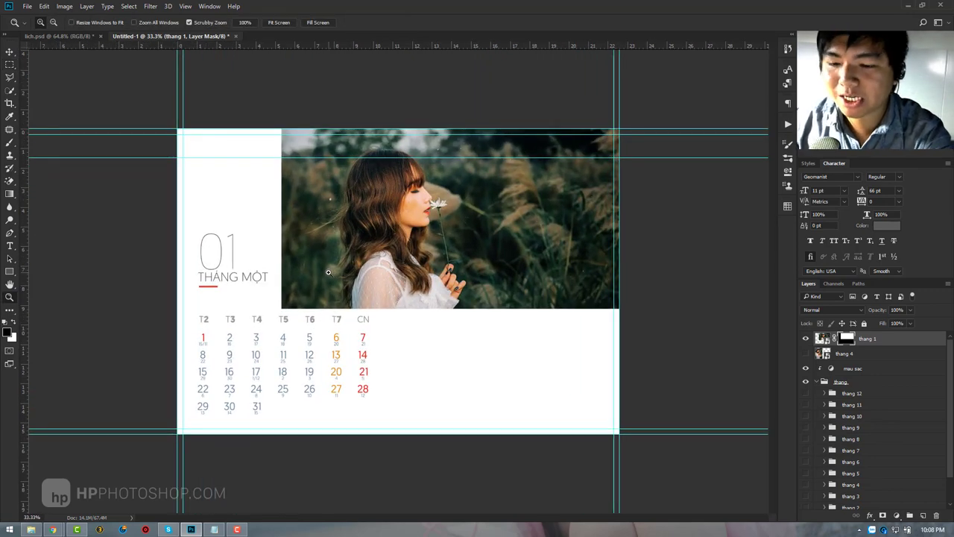
key(ctrl+t)
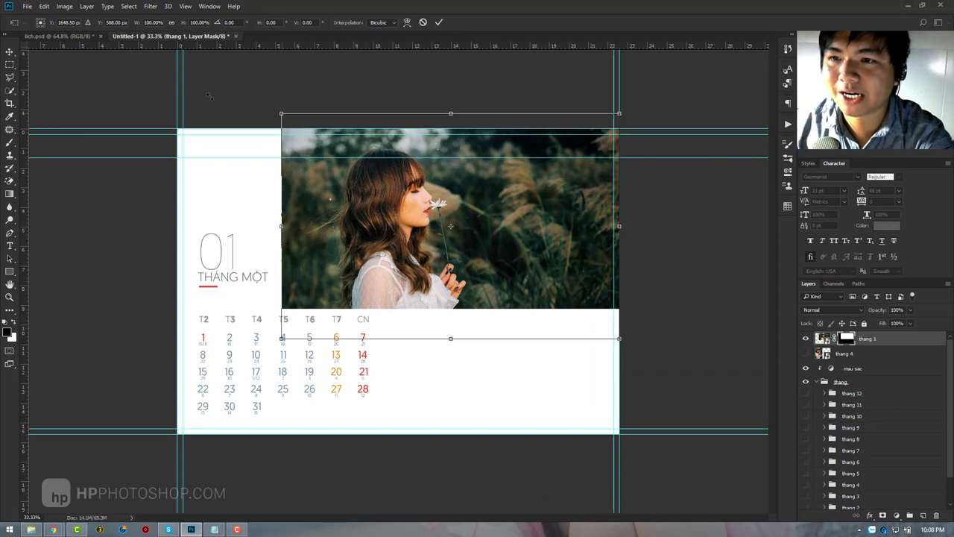
drag(210, 95, 45, 22)
drag(554, 258, 570, 297)
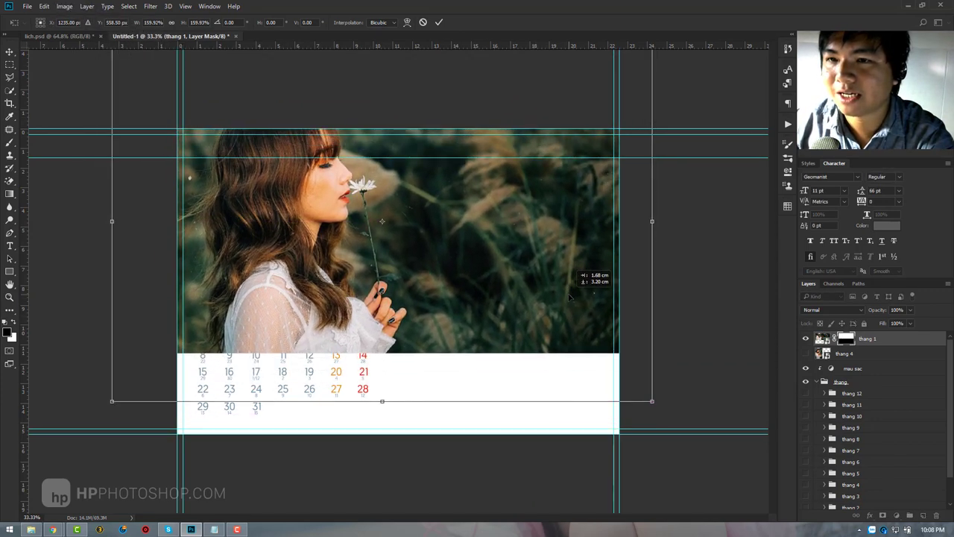
key(Return)
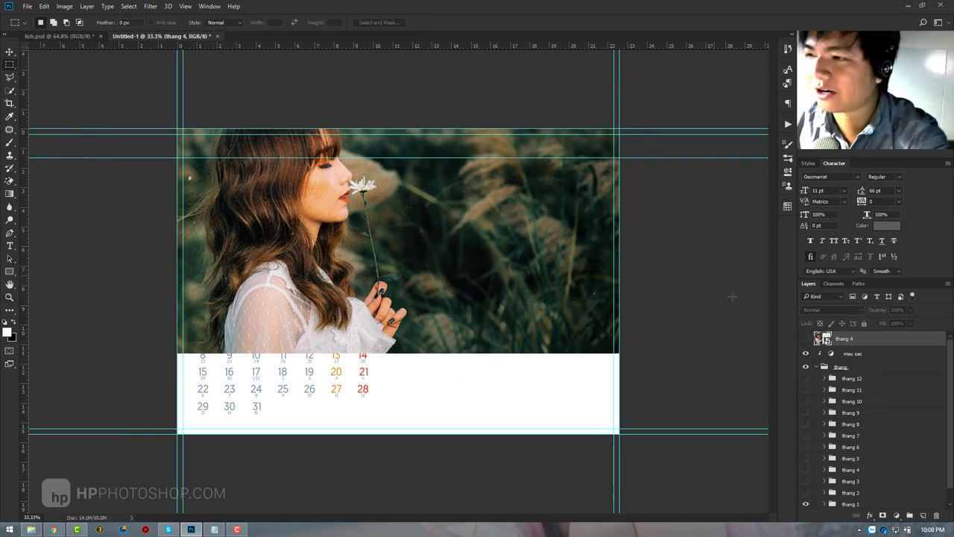
Step: Delete the old January photo layer and place the sunset photo onto the page
key(Delete)
click(30, 530)
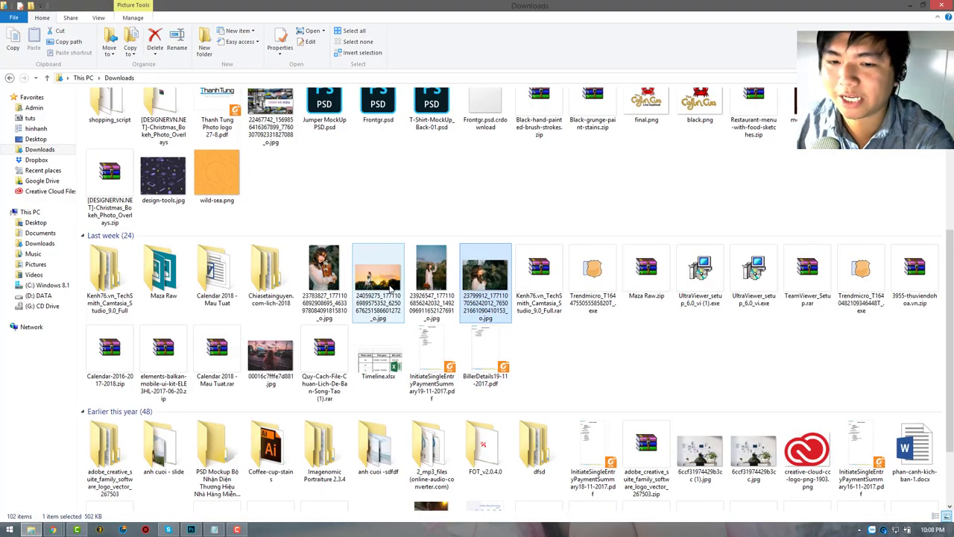
mouse_move(393, 288)
mouse_down()
mouse_move(460, 363)
mouse_move(460, 299)
mouse_up()
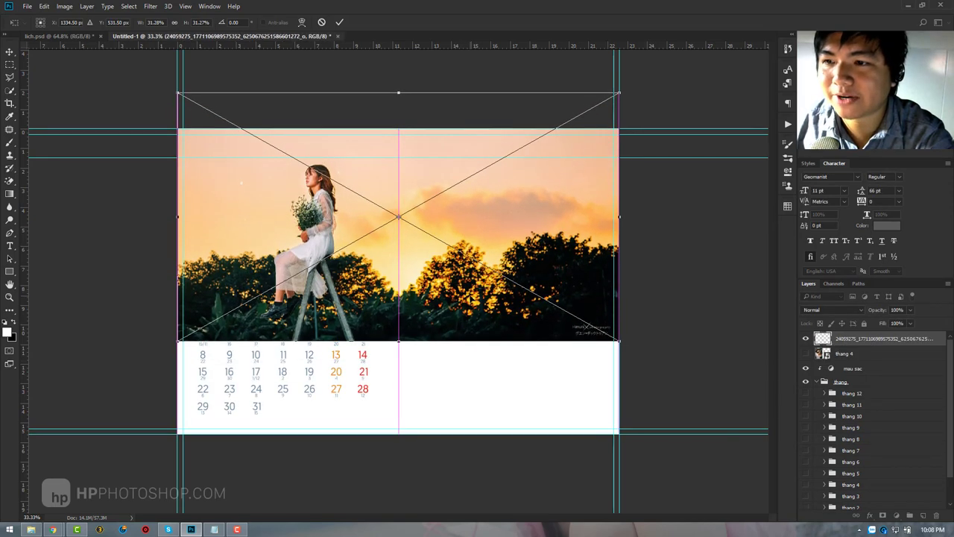
Step: Confirm the sunset photo, check its watermark, and mask it to a band above the dates
key(Return)
key(m)
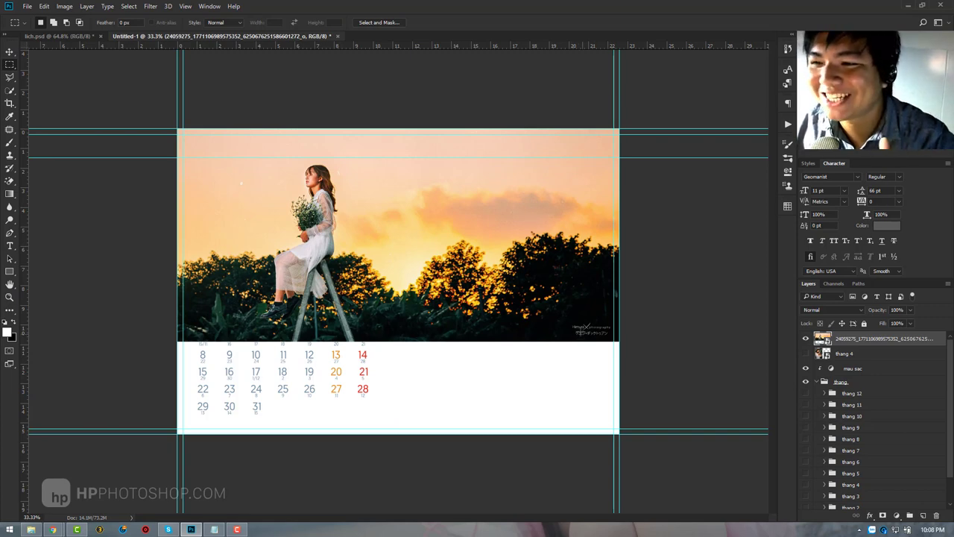
click(11, 298)
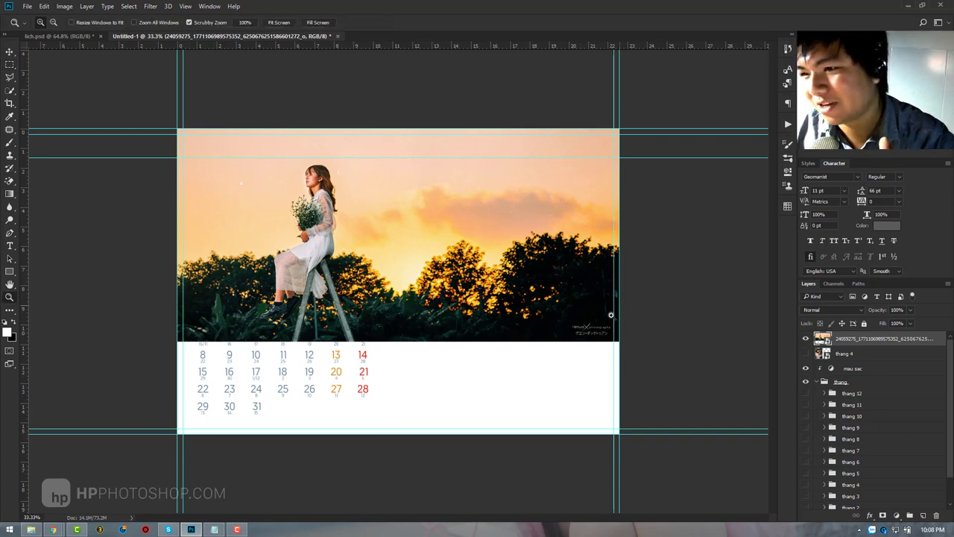
mouse_move(611, 317)
mouse_down()
mouse_move(671, 329)
mouse_move(581, 333)
mouse_move(601, 336)
mouse_up()
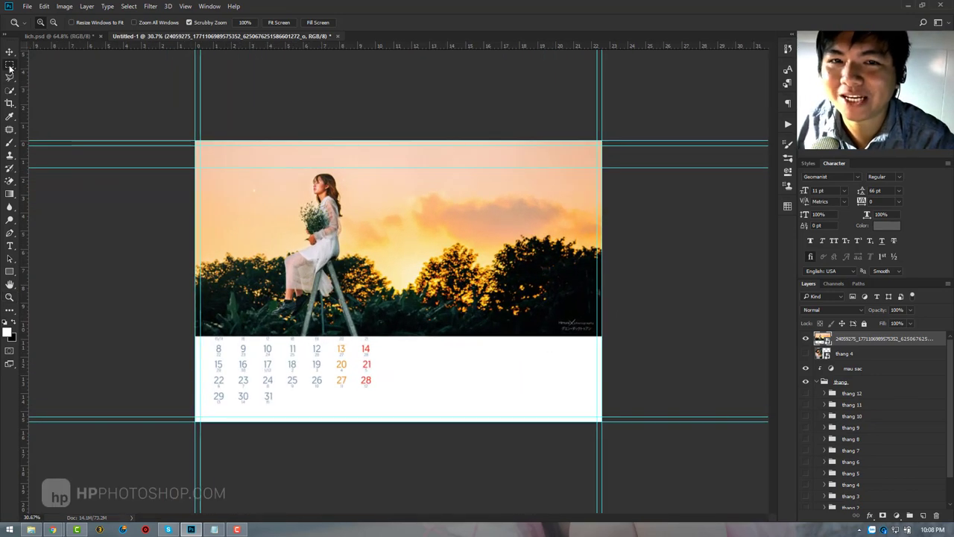
click(10, 65)
mouse_move(153, 358)
mouse_down()
mouse_move(687, 278)
mouse_move(700, 267)
mouse_up()
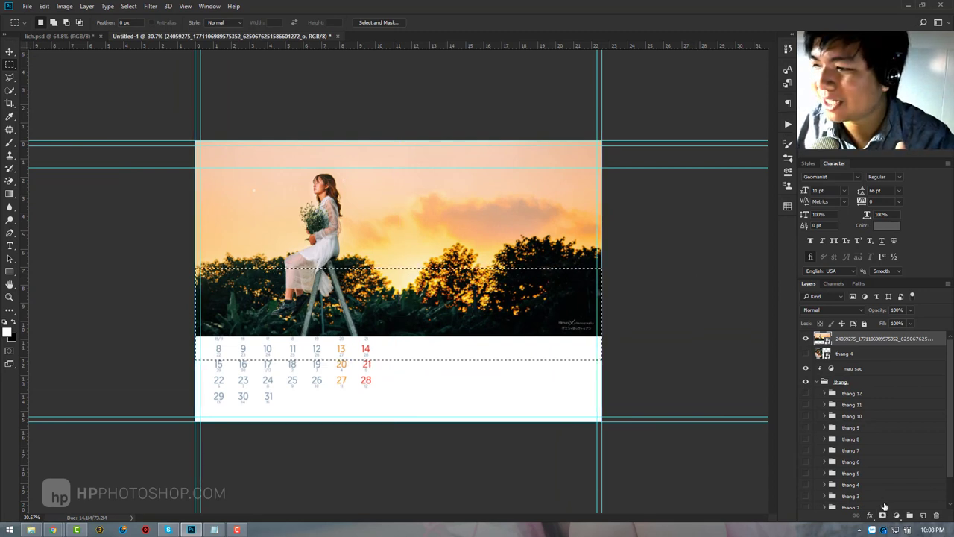
click(883, 517)
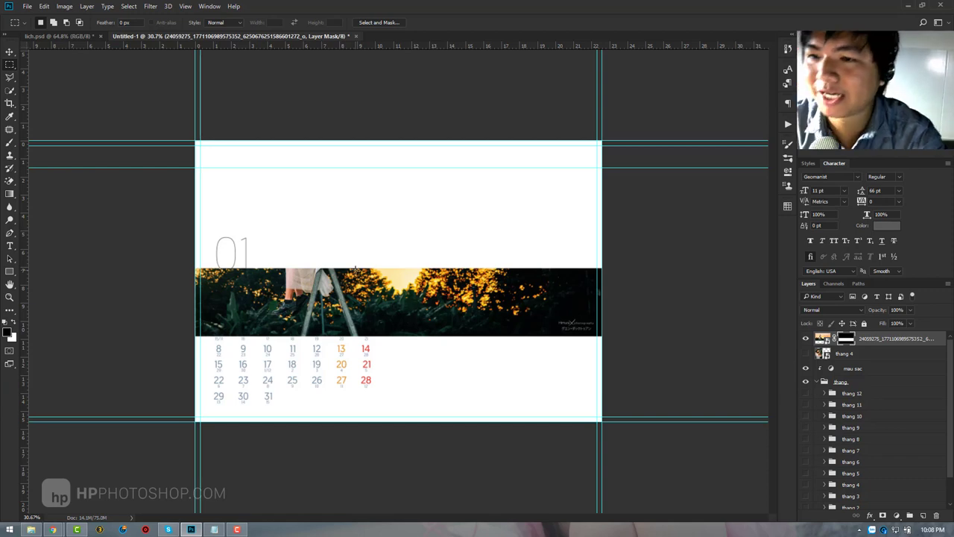
Step: Invert the sunset photo's mask and fill a lower band white to reveal it to the weekday row
key(ctrl+i)
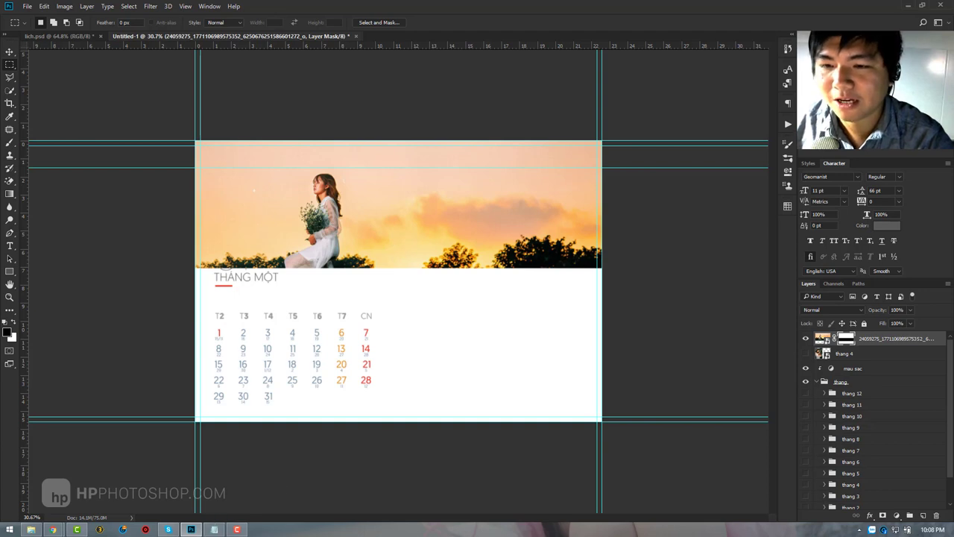
click(236, 529)
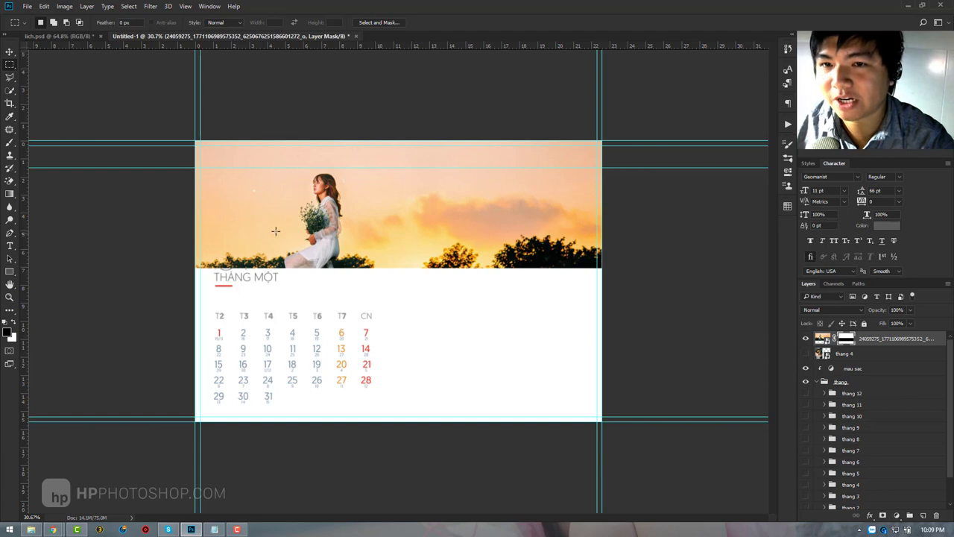
drag(195, 224, 692, 297)
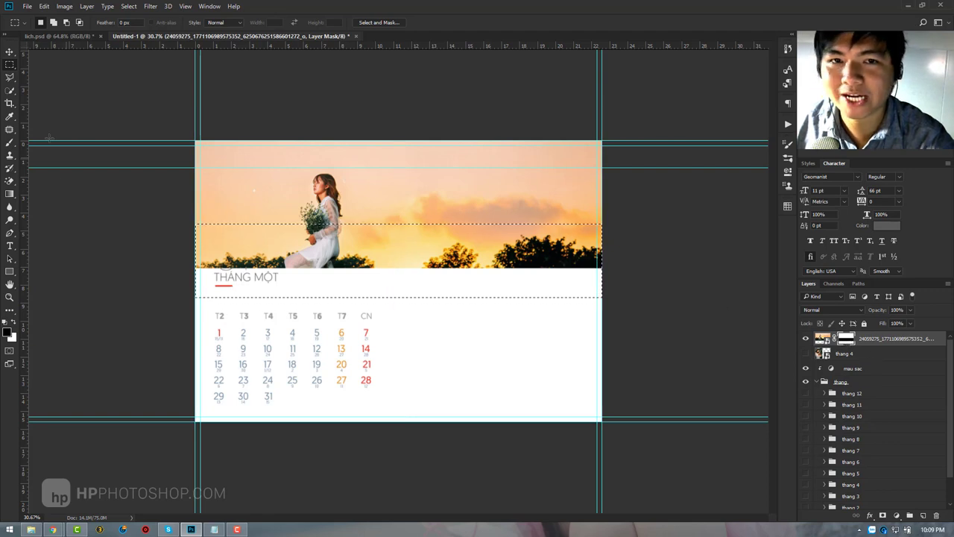
right_click(13, 194)
click(41, 203)
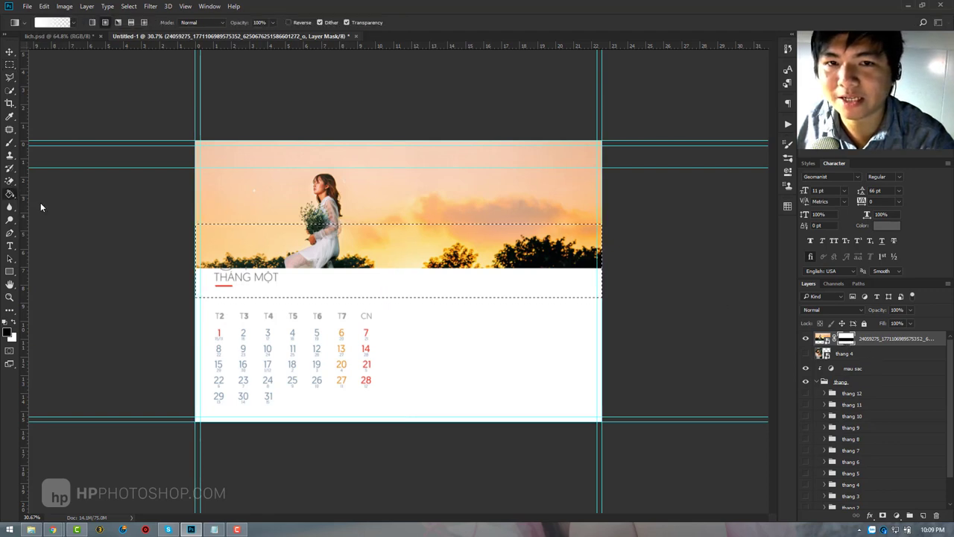
click(14, 322)
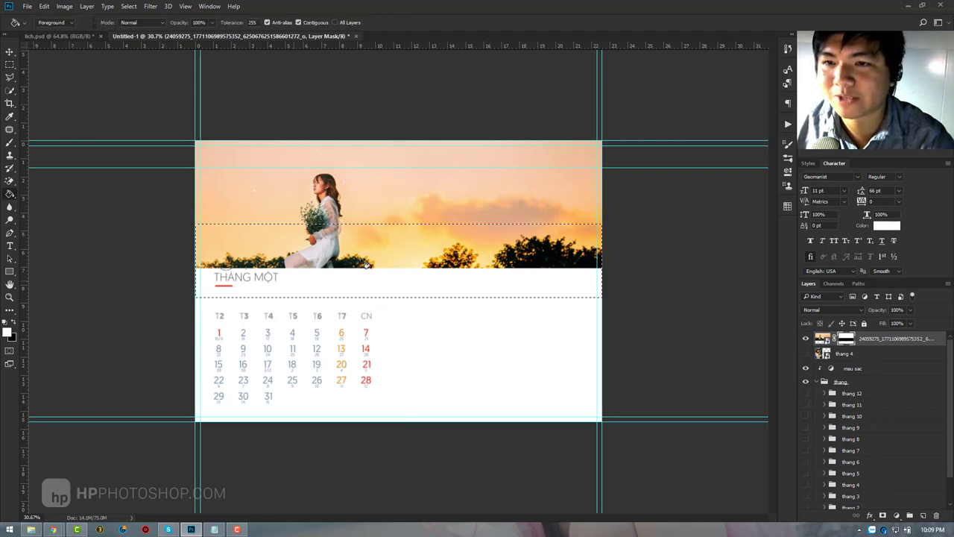
click(452, 257)
key(ctrl+d)
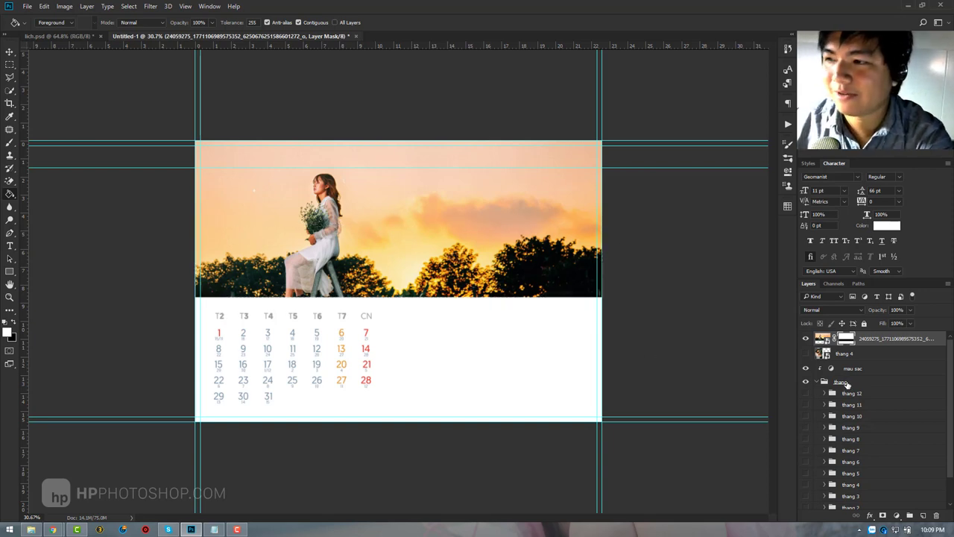
scroll(849, 409, down, 2)
Step: Move the 01 THÁNG MỘT title and gach ngang copy underline into the white area lower left
click(848, 489)
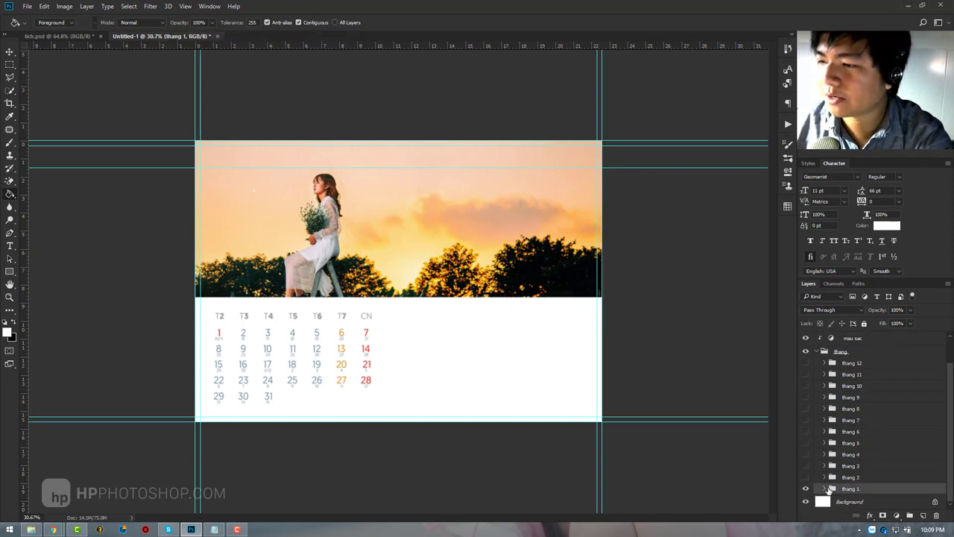
click(824, 488)
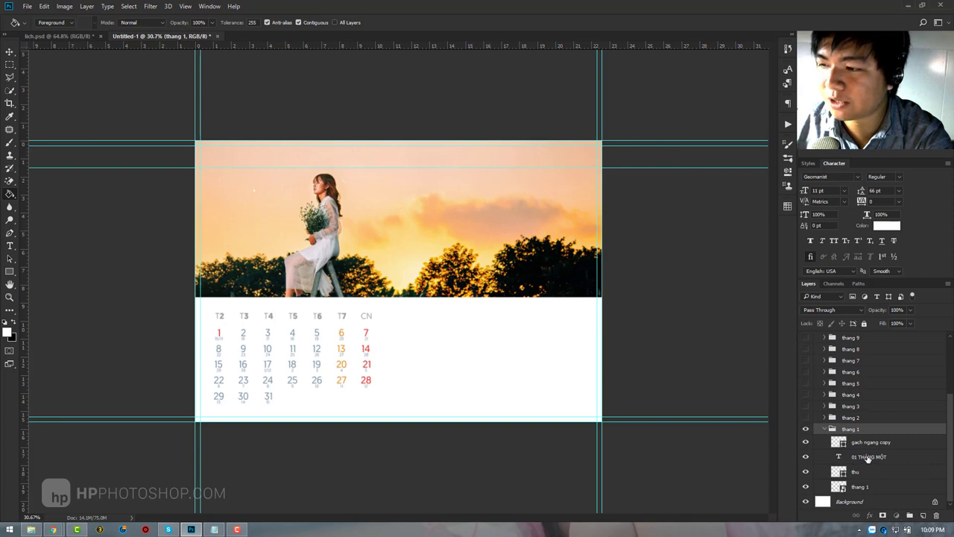
click(868, 457)
shift+click(880, 444)
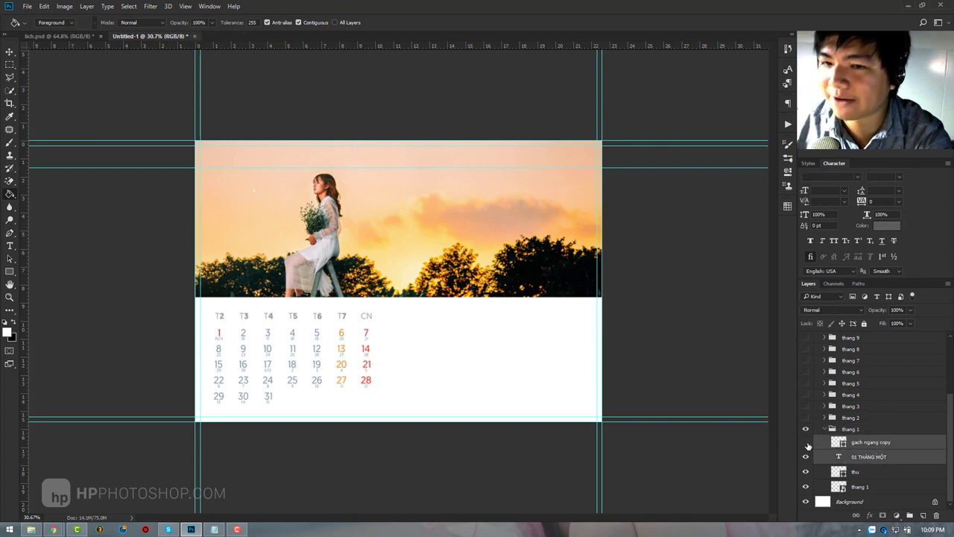
click(10, 51)
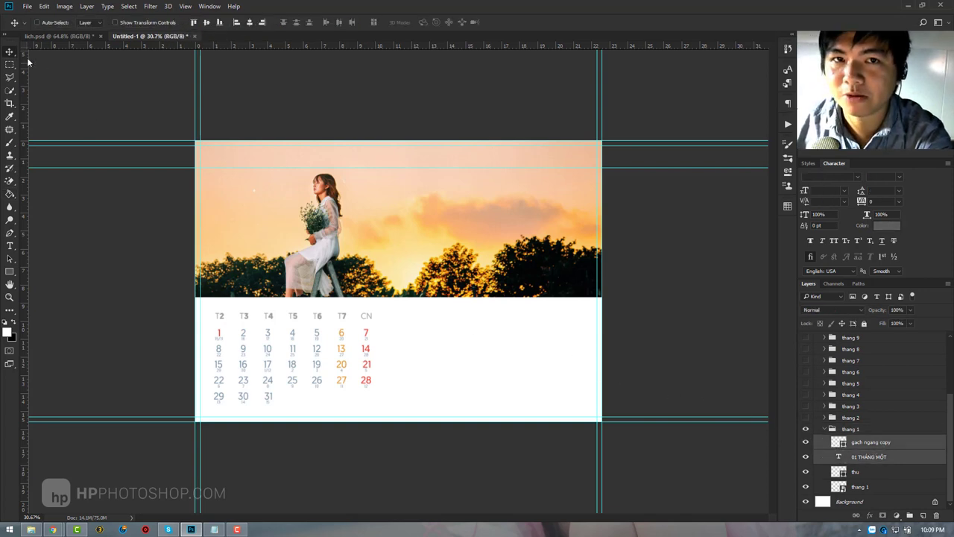
drag(351, 355, 383, 393)
Step: Shift the January date grid and then the whole thang 1 group right, and zoom out
click(877, 476)
shift+click(877, 486)
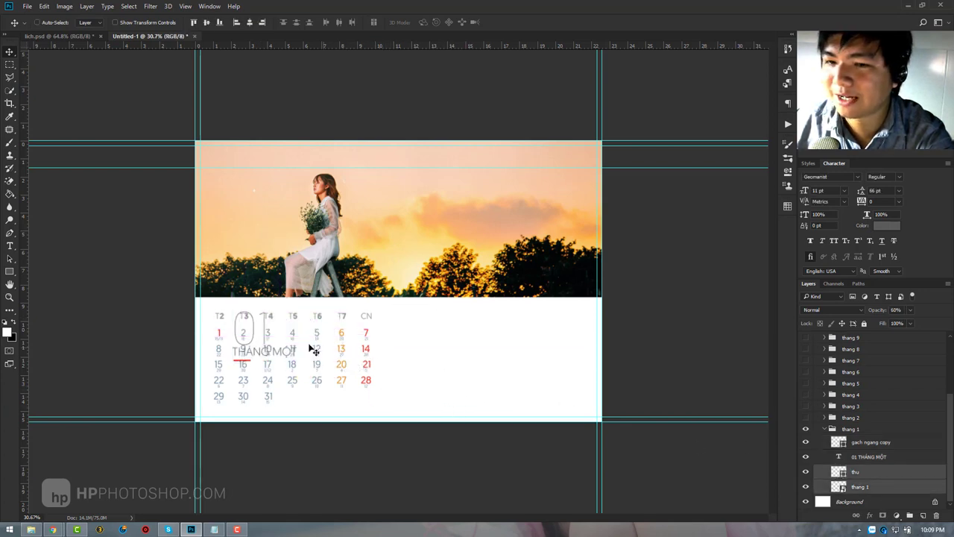
mouse_move(299, 344)
mouse_down()
mouse_move(423, 349)
mouse_move(415, 345)
mouse_up()
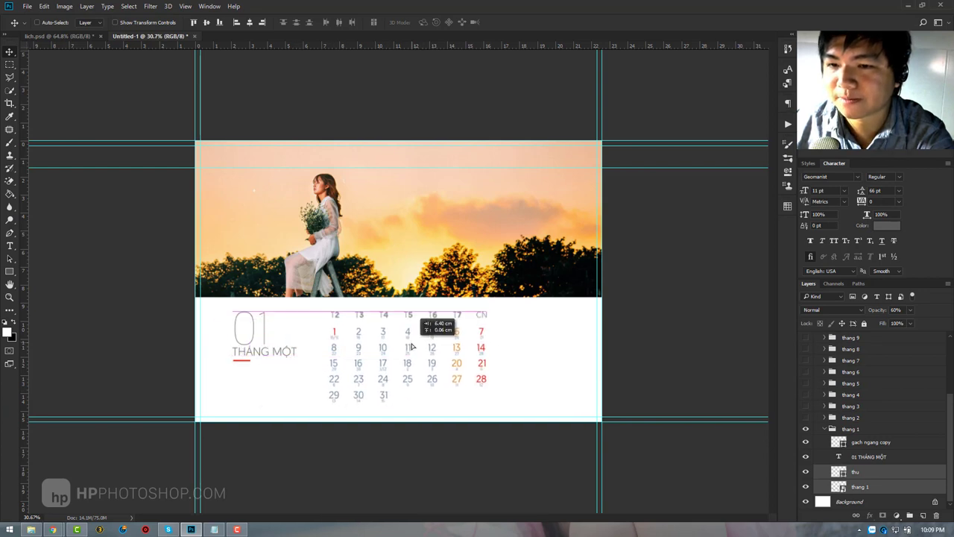
drag(415, 345, 411, 347)
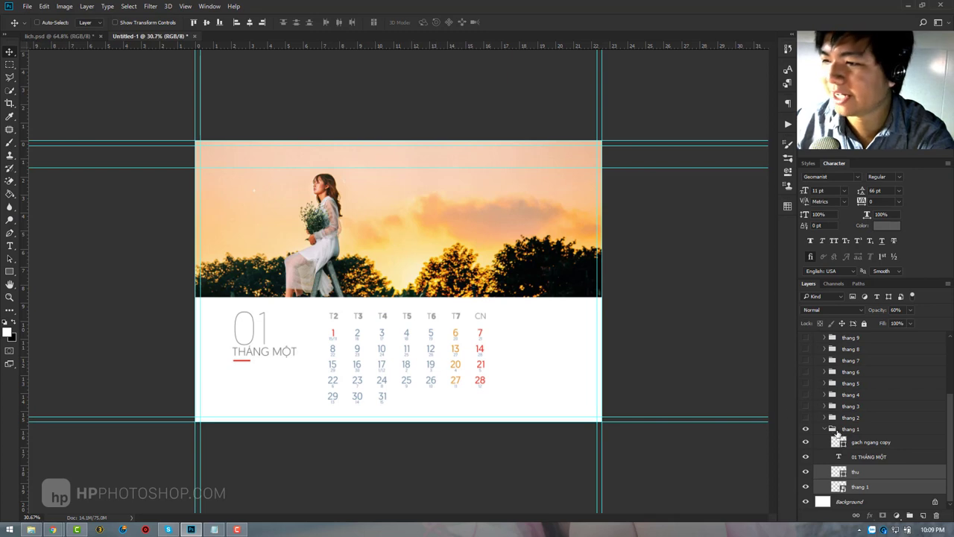
ctrl+click(872, 443)
click(824, 430)
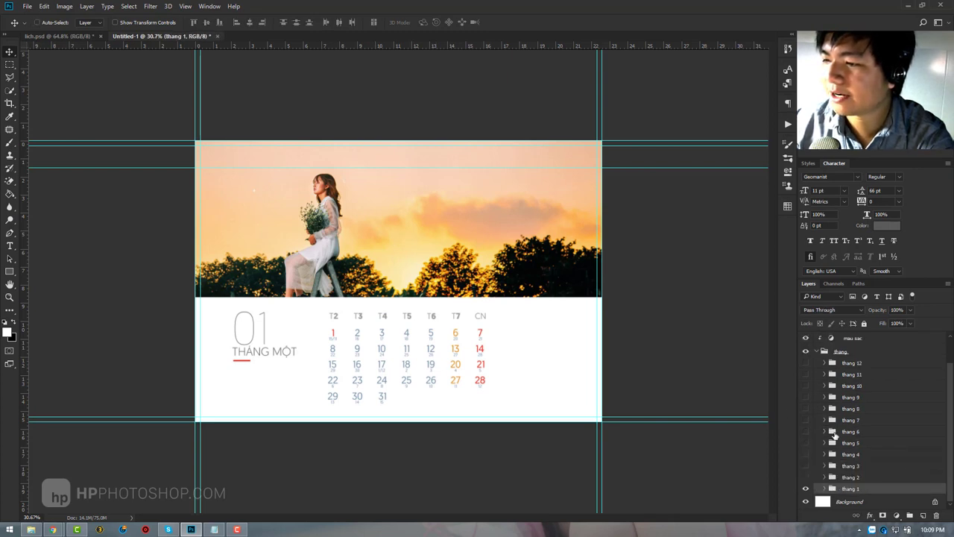
mouse_move(432, 353)
mouse_down()
mouse_move(485, 353)
mouse_move(488, 365)
mouse_move(462, 362)
mouse_up()
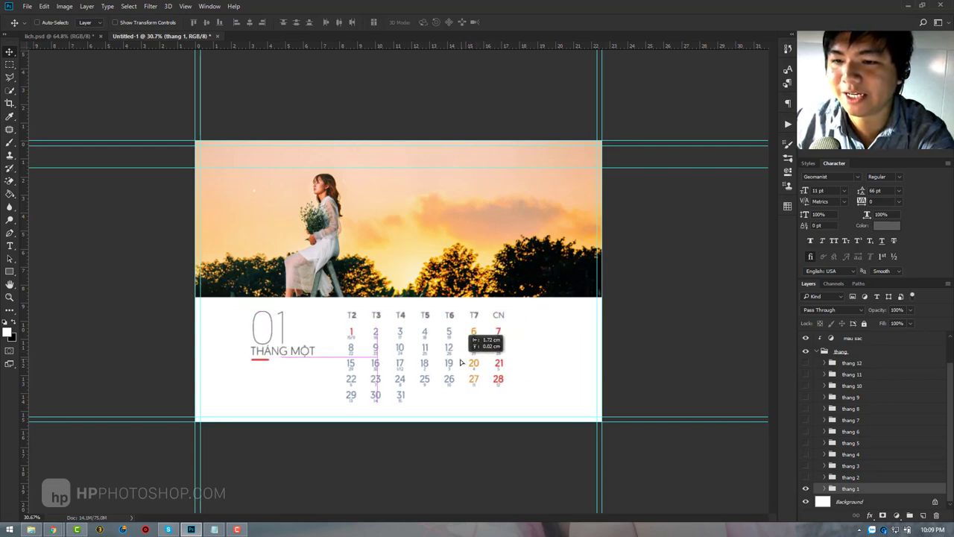
key(z)
alt+click(360, 258)
Step: Create a new folder named licjh and save the page as a JPEG inside it
alt+click(359, 258)
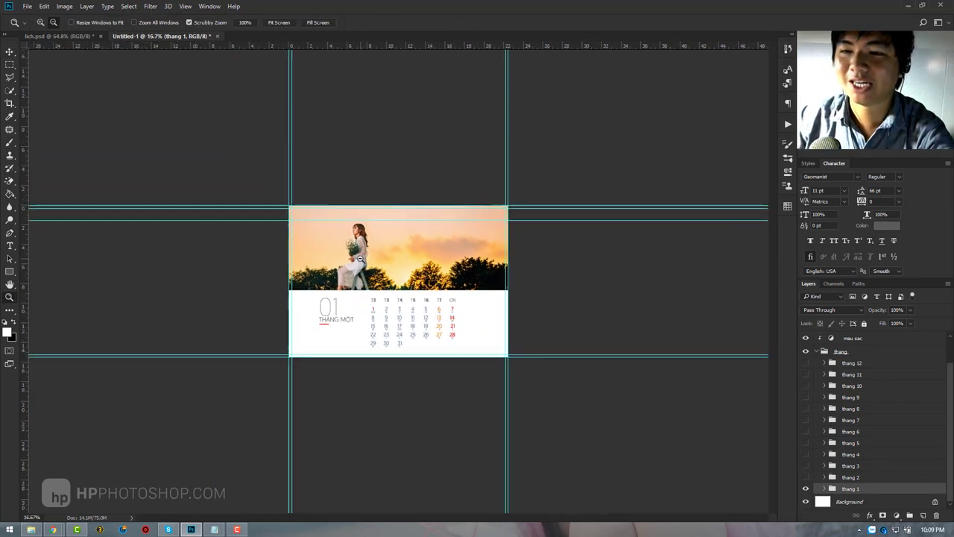
alt+click(359, 258)
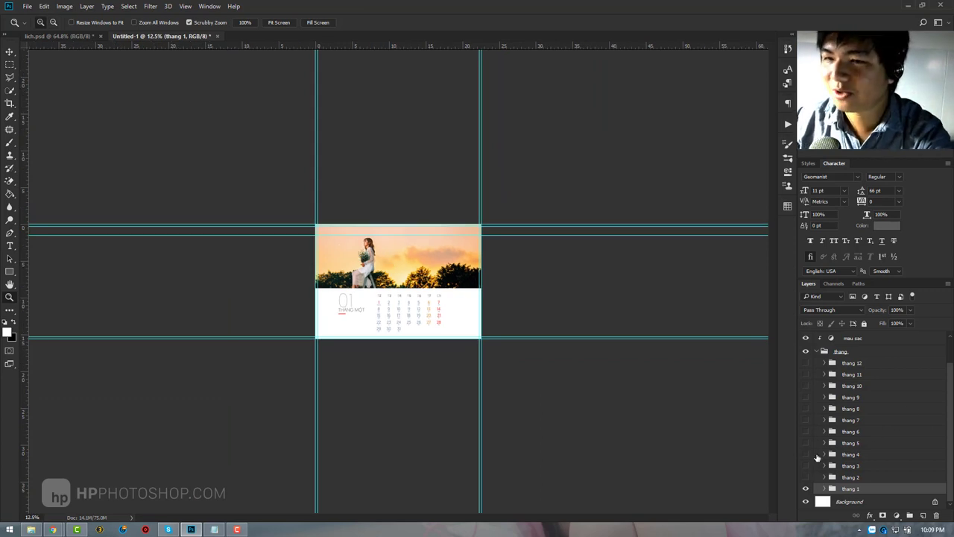
key(ctrl+shift+s)
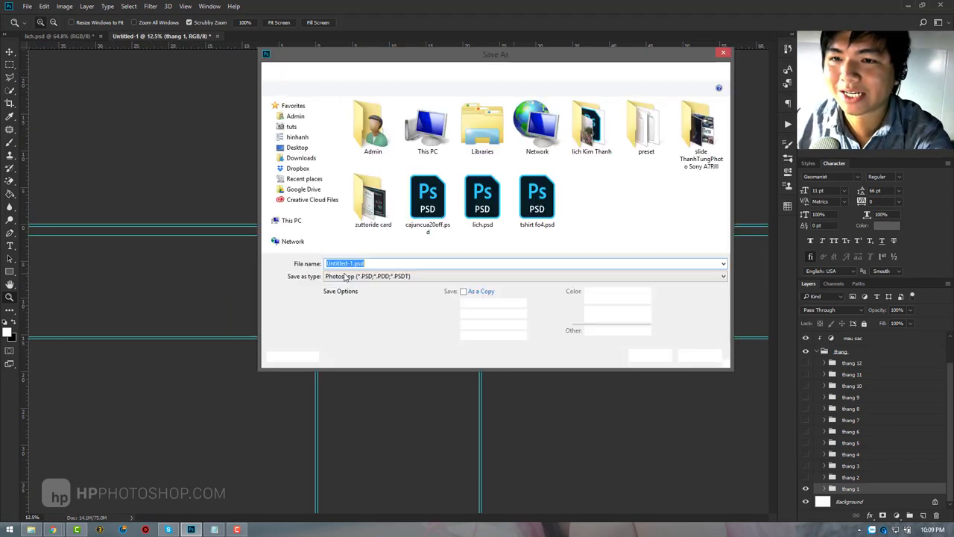
click(372, 276)
click(386, 348)
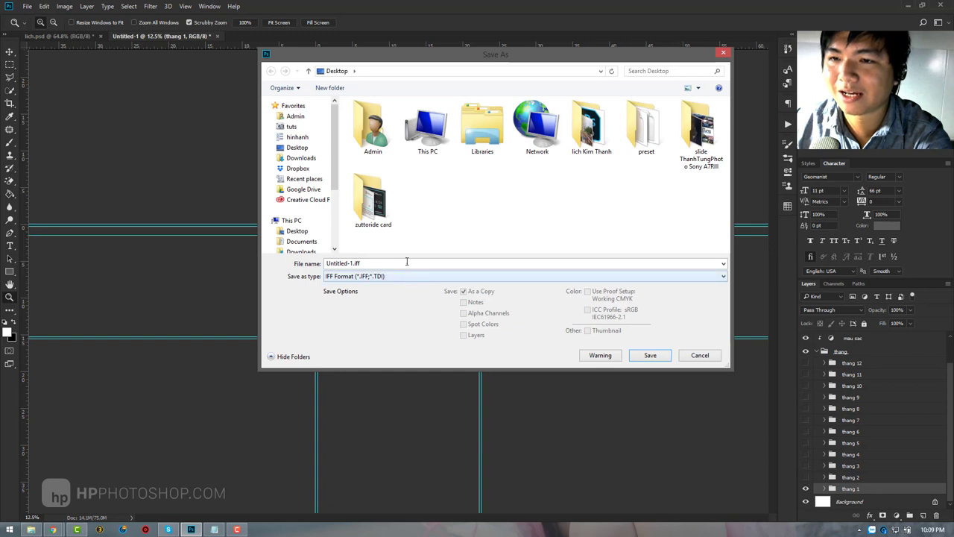
click(329, 87)
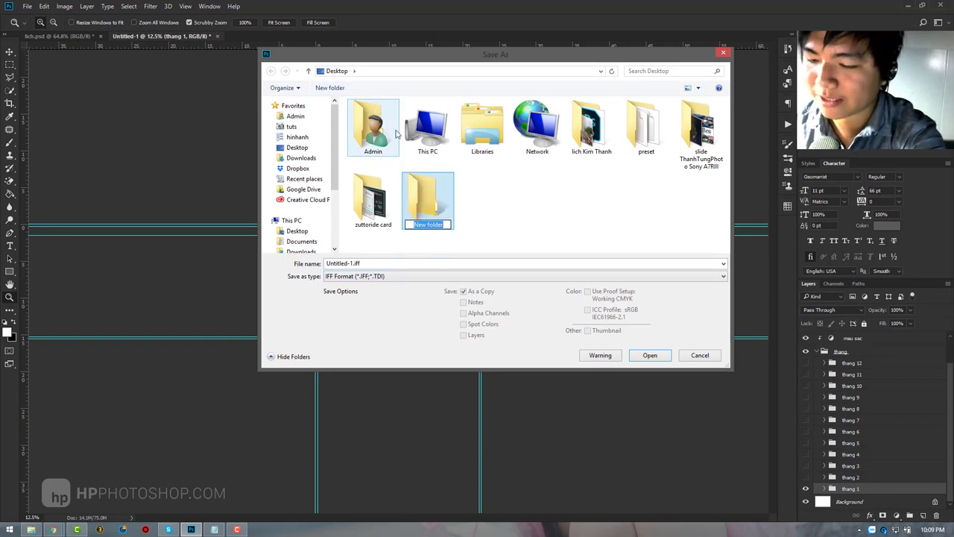
text(licjh)
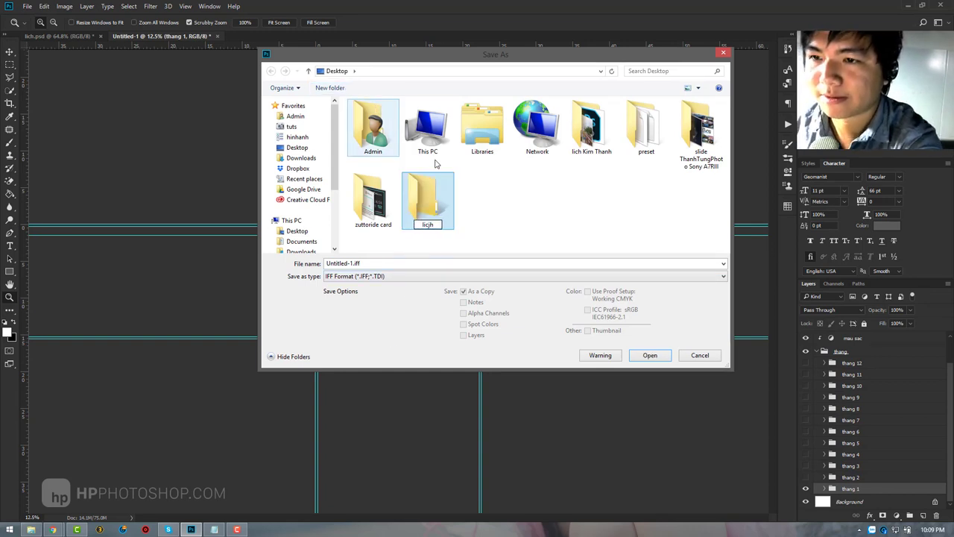
double_click(430, 201)
click(381, 278)
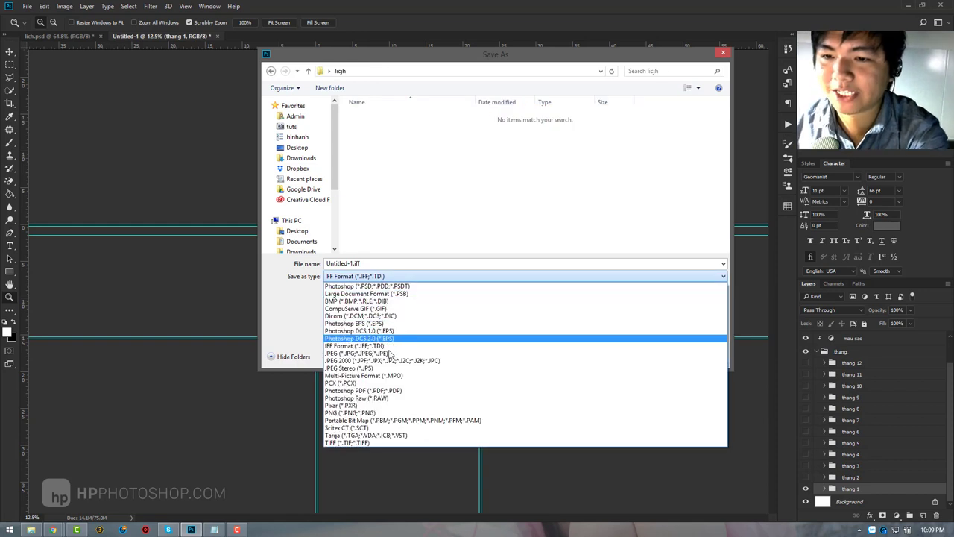
click(392, 355)
click(406, 262)
text(thang 1)
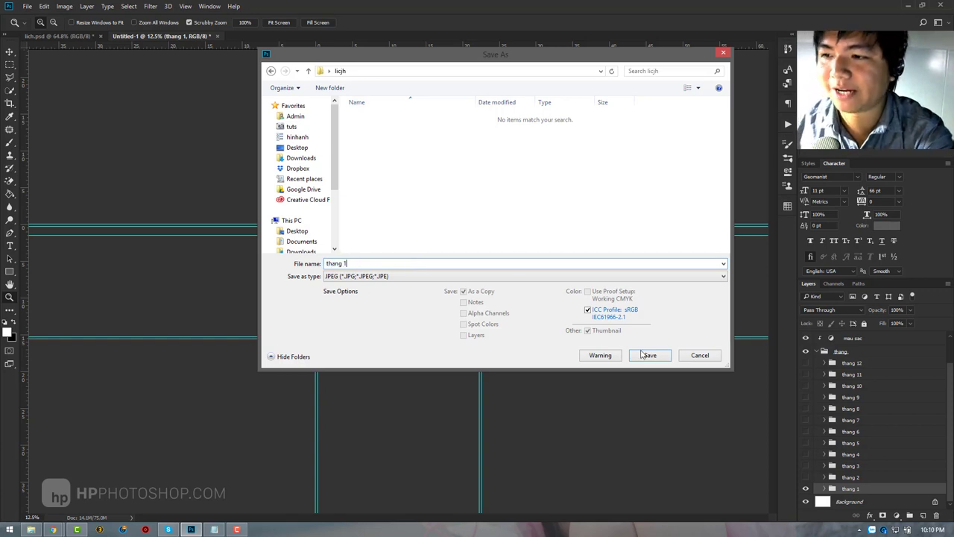
click(646, 355)
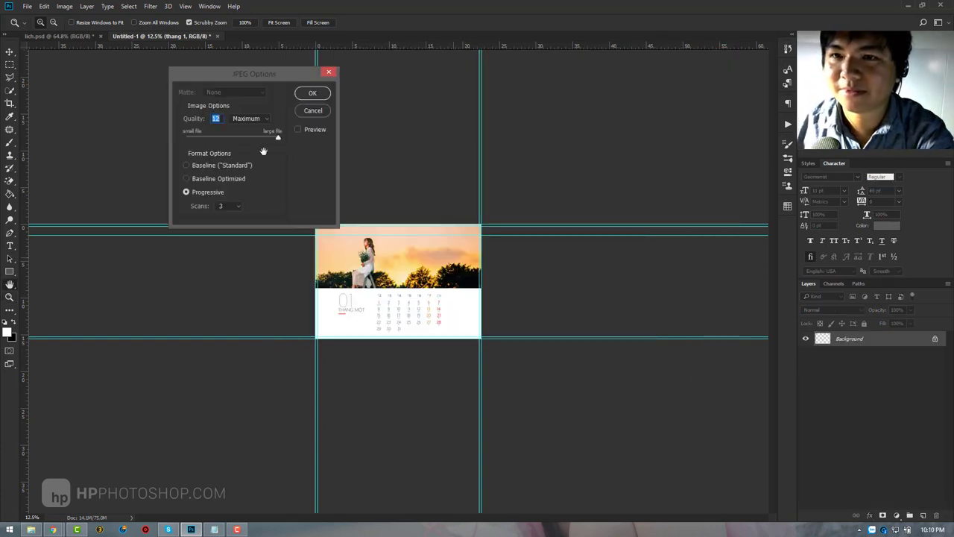
key(Return)
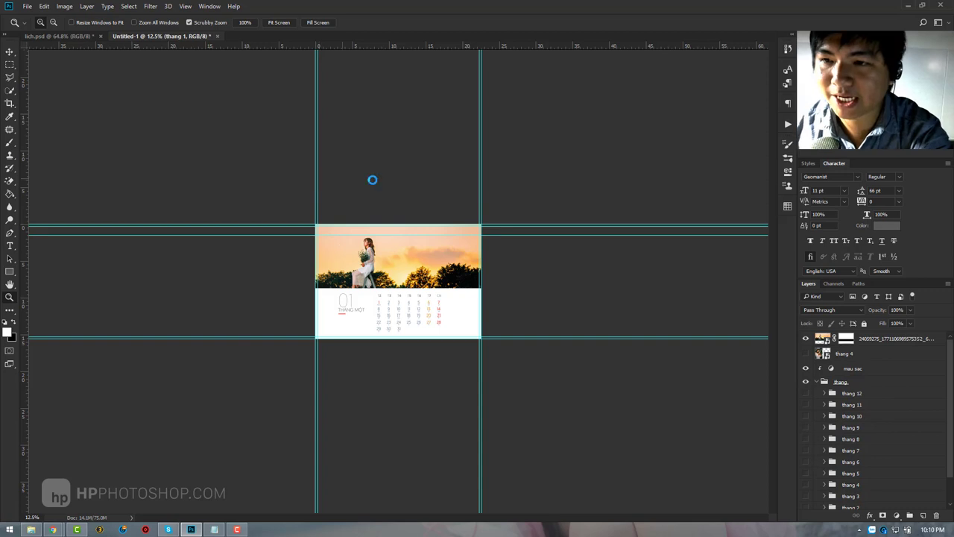
Step: Save the January page as JPEG 'thang 1' at maximum quality
key(ctrl+s)
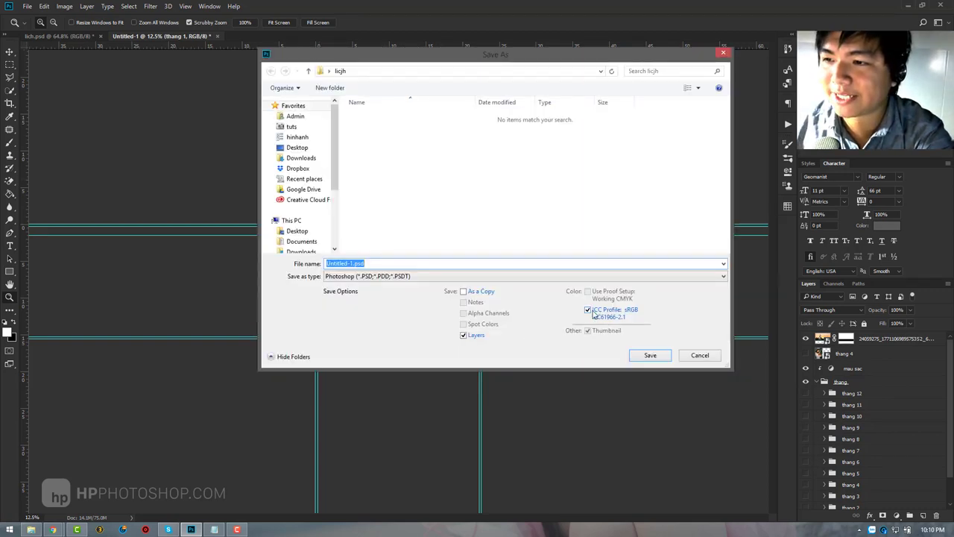
click(385, 276)
click(381, 351)
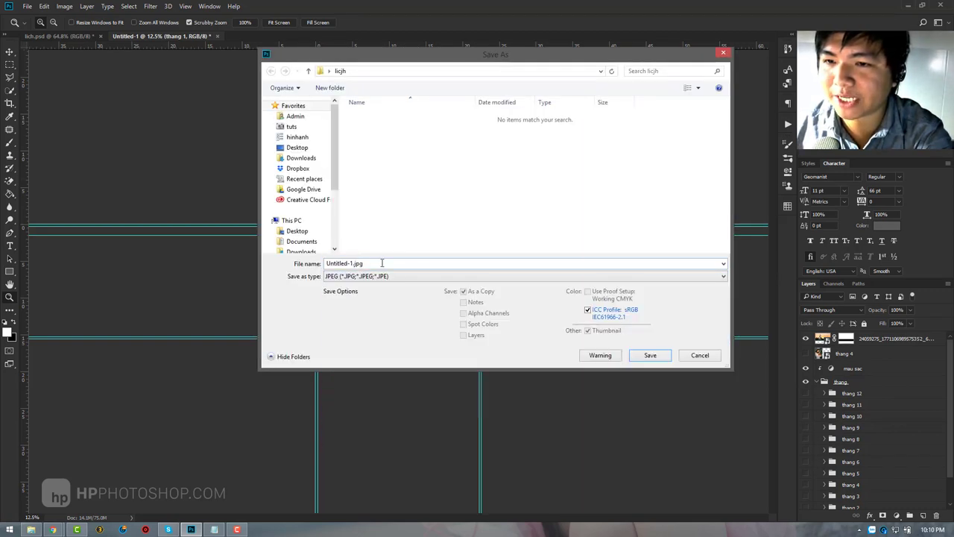
text(thang 1)
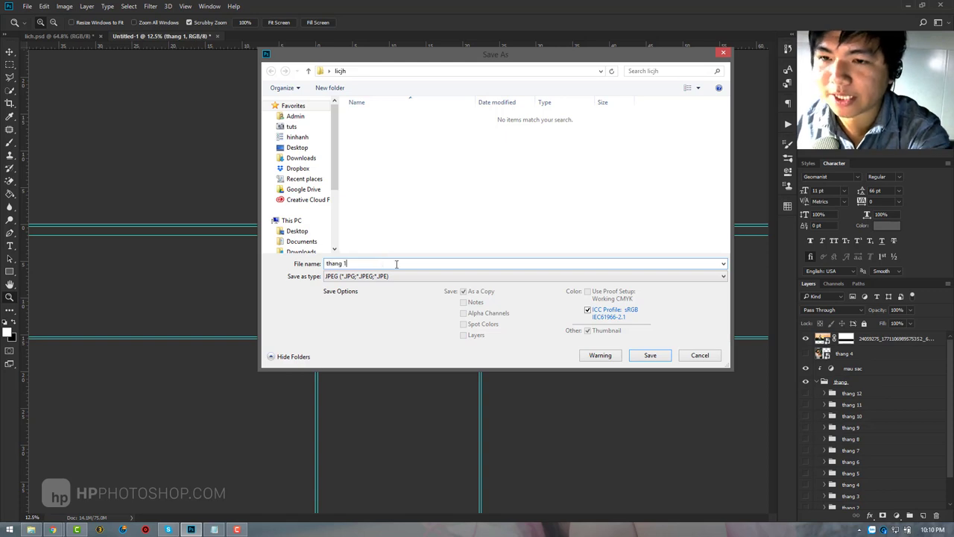
click(645, 355)
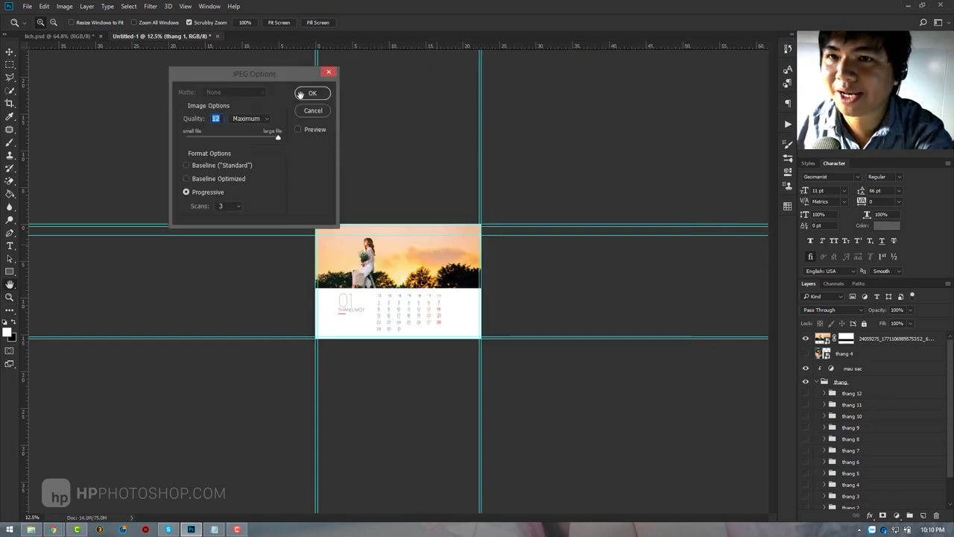
click(312, 93)
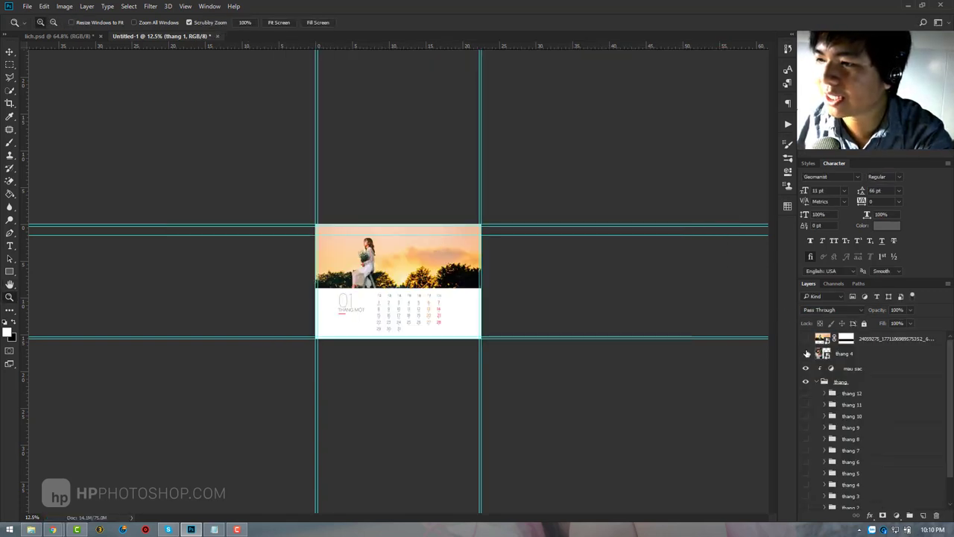
Step: Hide the thang 4 layer and thang 1 group, and show the thang 4 group
click(807, 354)
scroll(821, 468, down, 2)
click(805, 489)
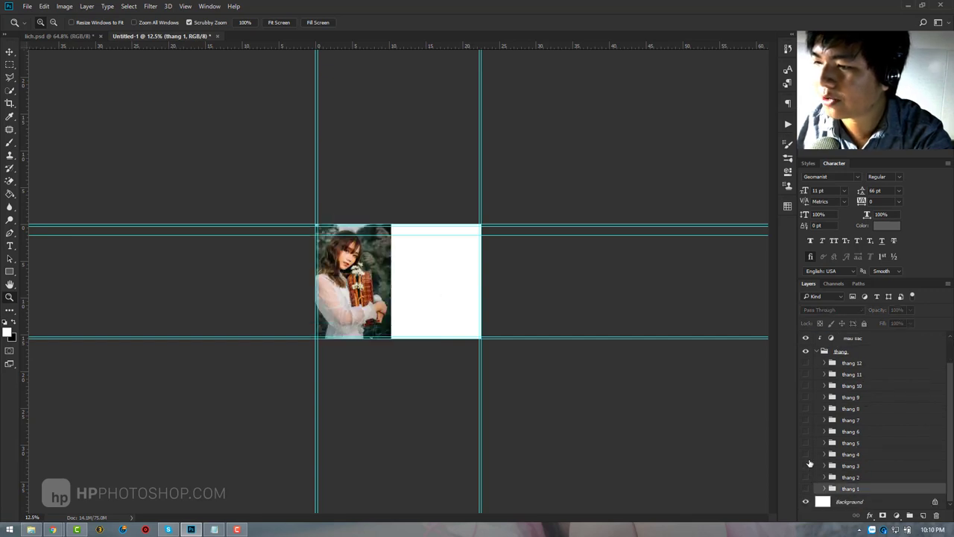
click(806, 454)
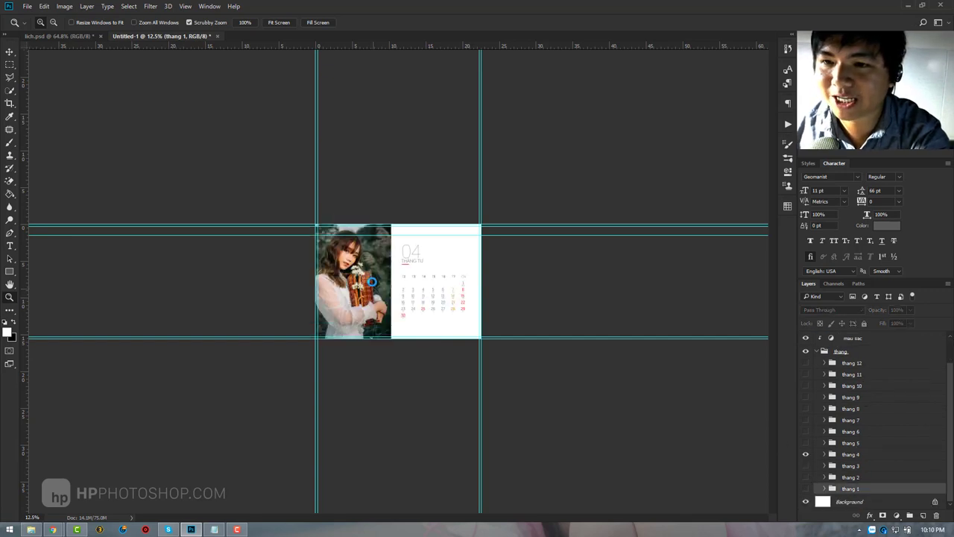
Step: Save the April page as JPEG 'thang 4' with the same quality settings
click(384, 277)
click(373, 411)
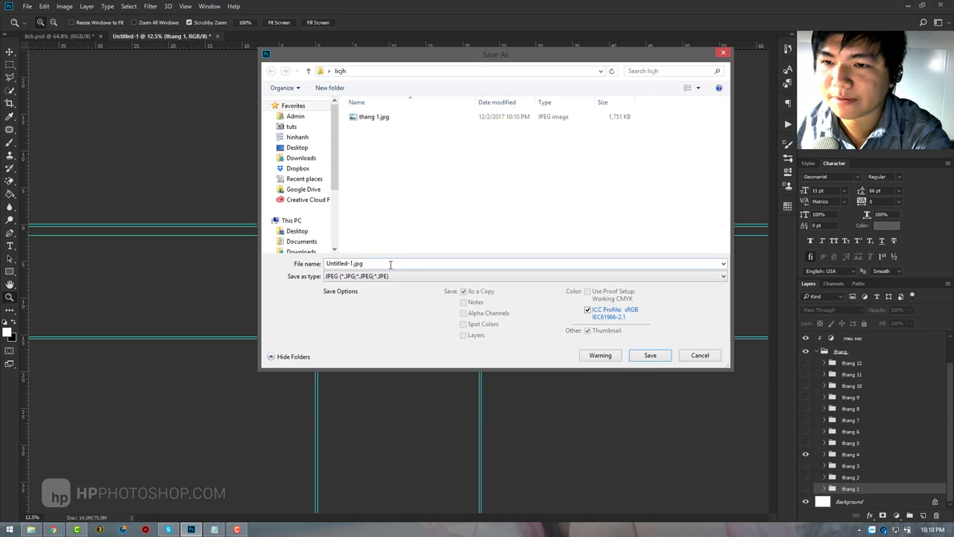
click(390, 264)
text(thang )
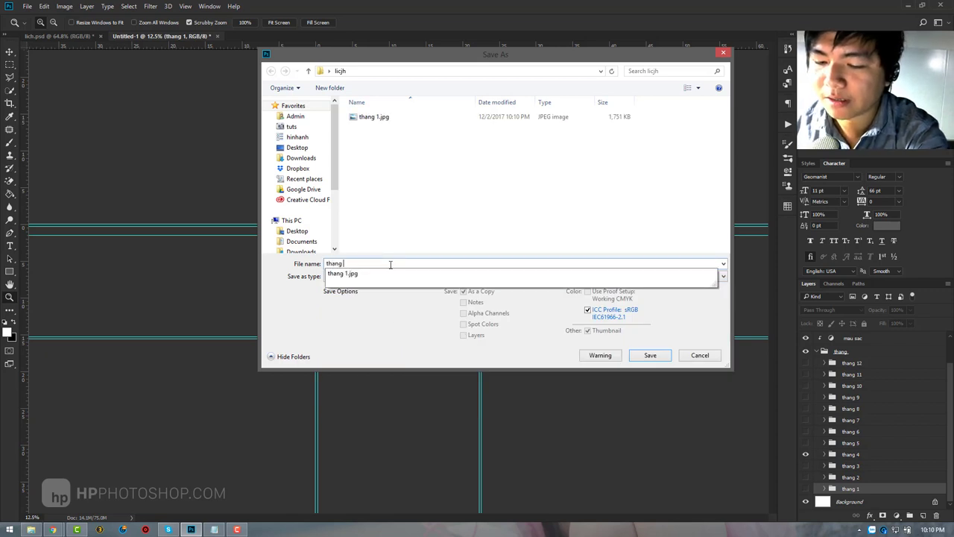
text(4)
key(Return)
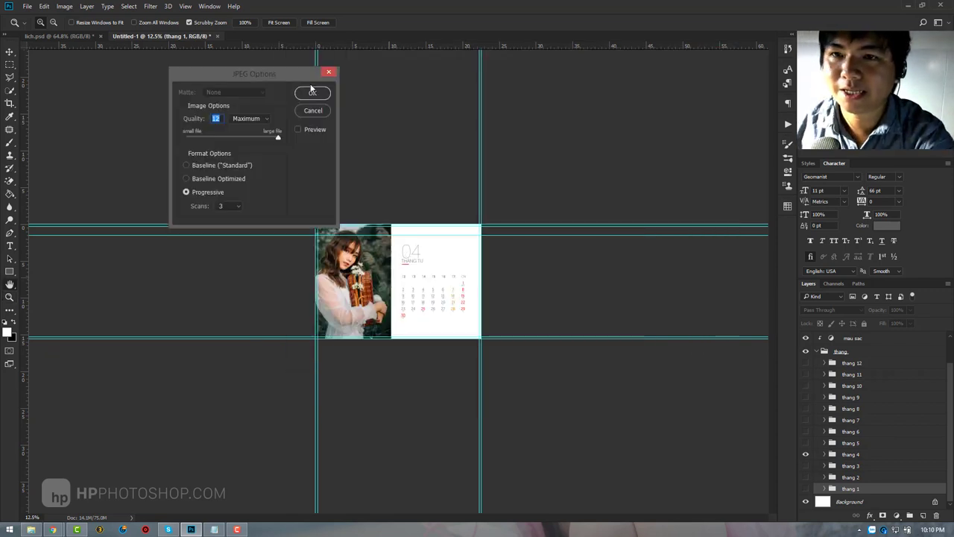
click(315, 93)
Step: Open the Desktop licjh folder and preview thang 1.jpg and thang 4.jpg in Photo Viewer
click(31, 530)
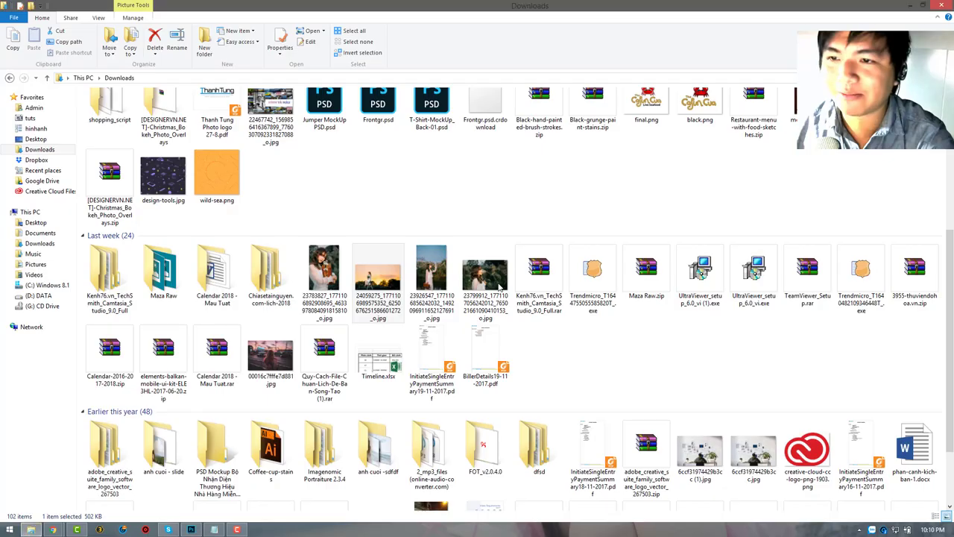
click(36, 222)
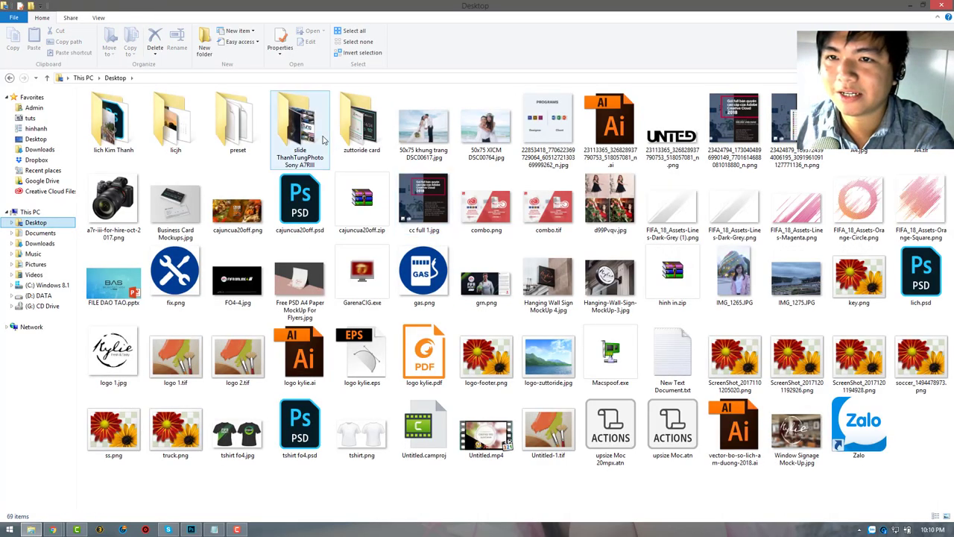
double_click(173, 123)
double_click(112, 112)
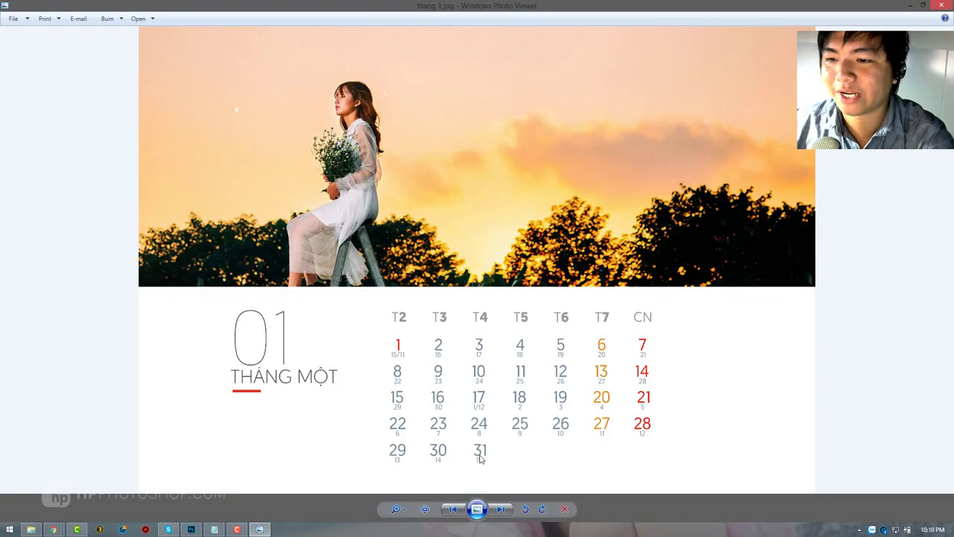
click(503, 511)
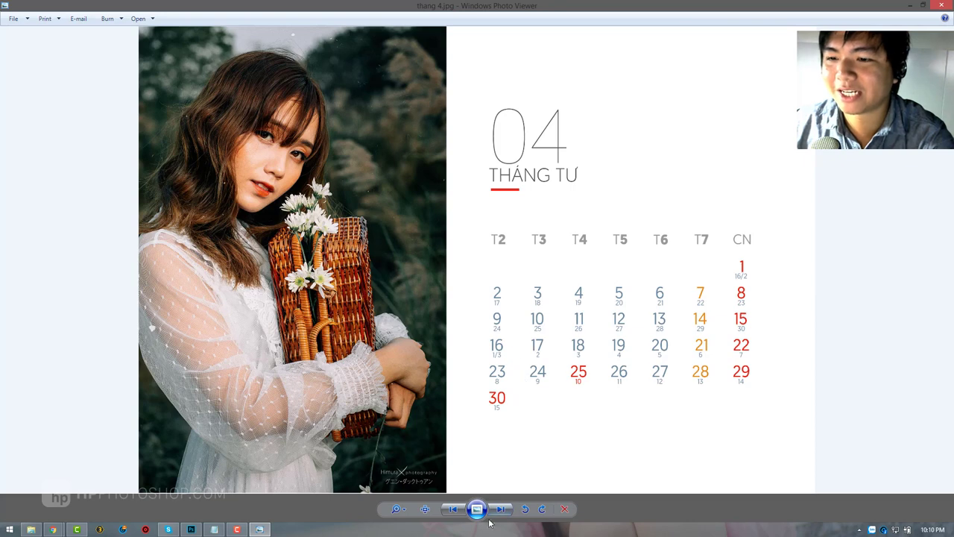
click(453, 509)
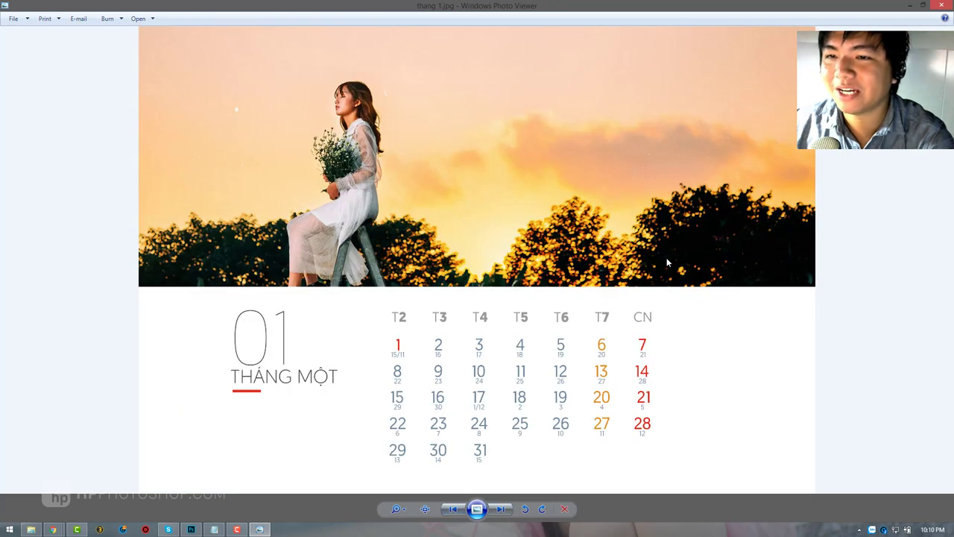
click(942, 5)
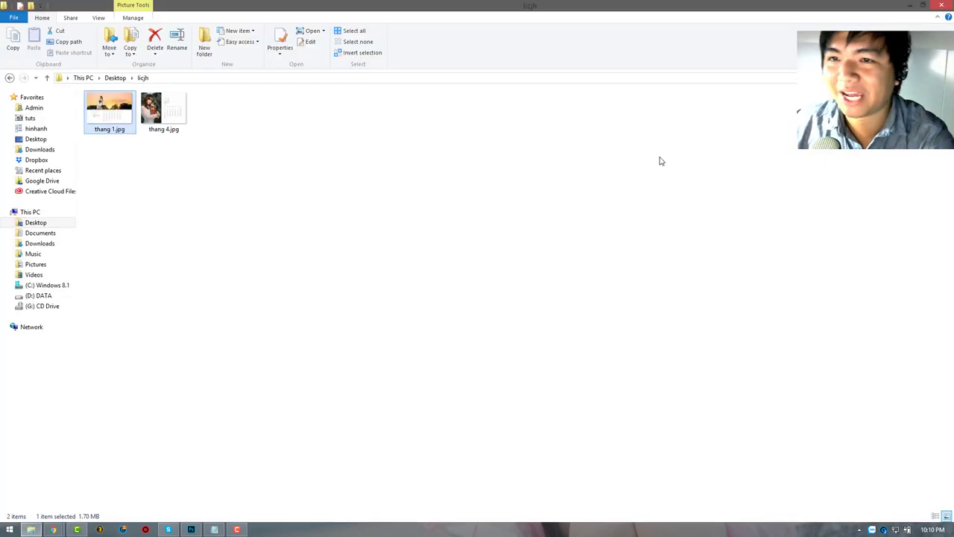
Step: Preview thang 4.jpg again, close the viewer, and zoom into the April page in Photoshop
click(159, 101)
double_click(159, 101)
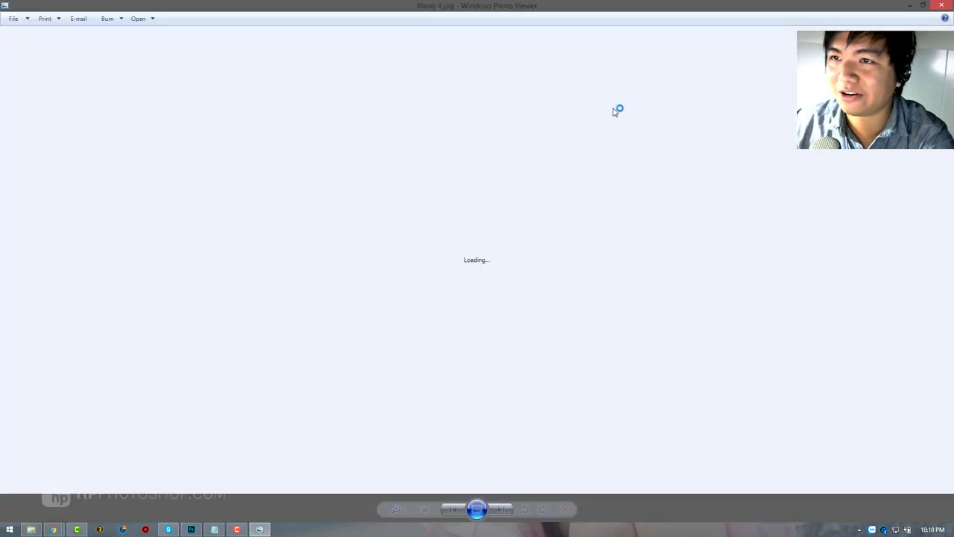
click(941, 6)
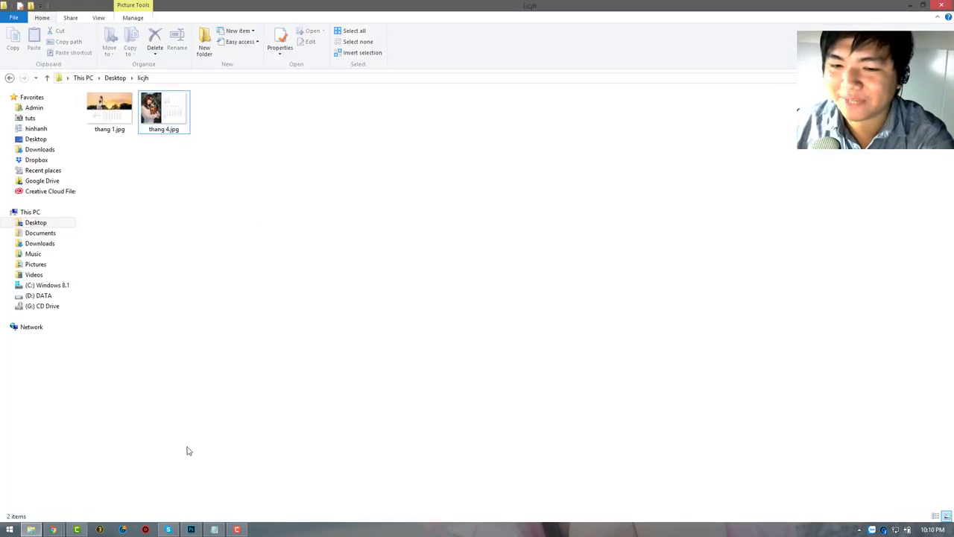
click(191, 528)
click(400, 261)
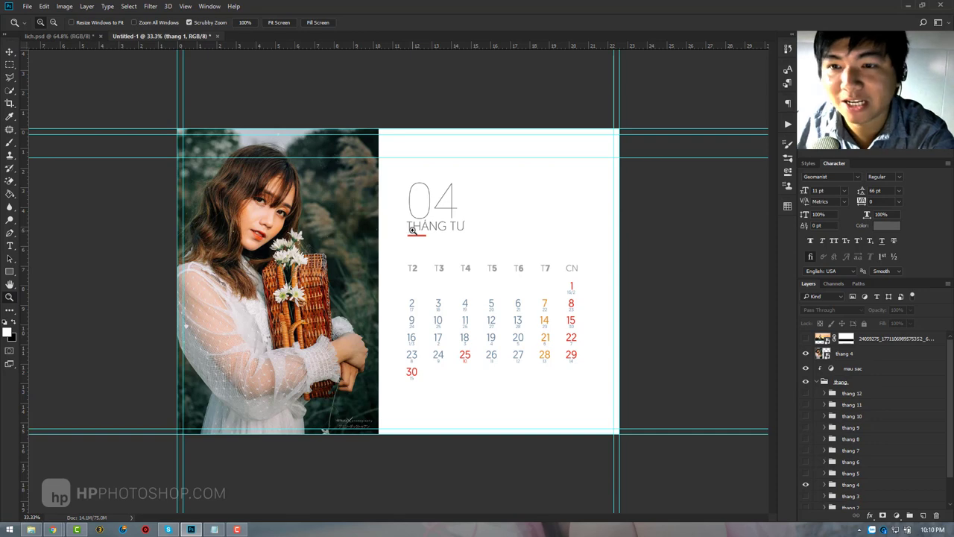
Step: Hide the thang 4 photo layer so only the 04 THÁNG TƯ calendar grid shows
mouse_move(426, 261)
mouse_down()
mouse_move(439, 267)
mouse_move(428, 264)
mouse_up()
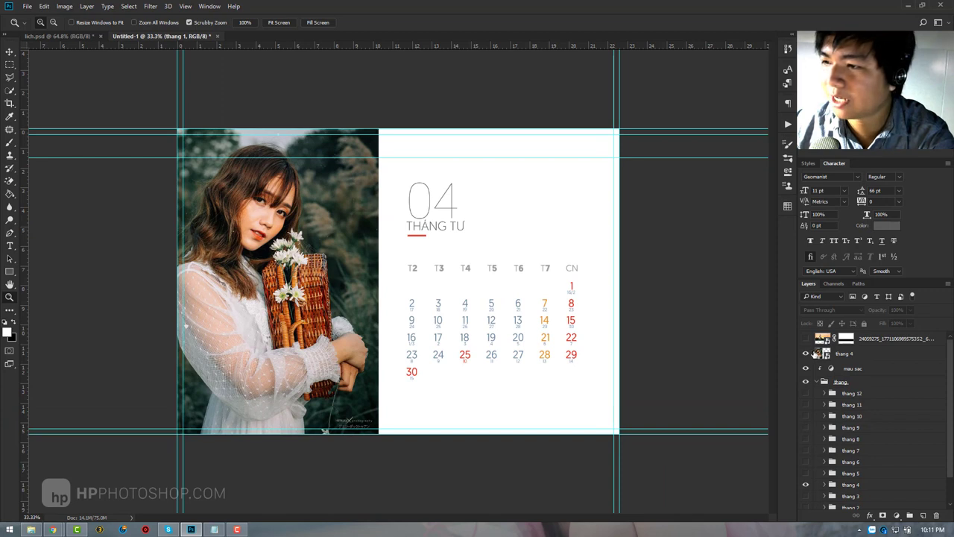
click(805, 355)
click(817, 382)
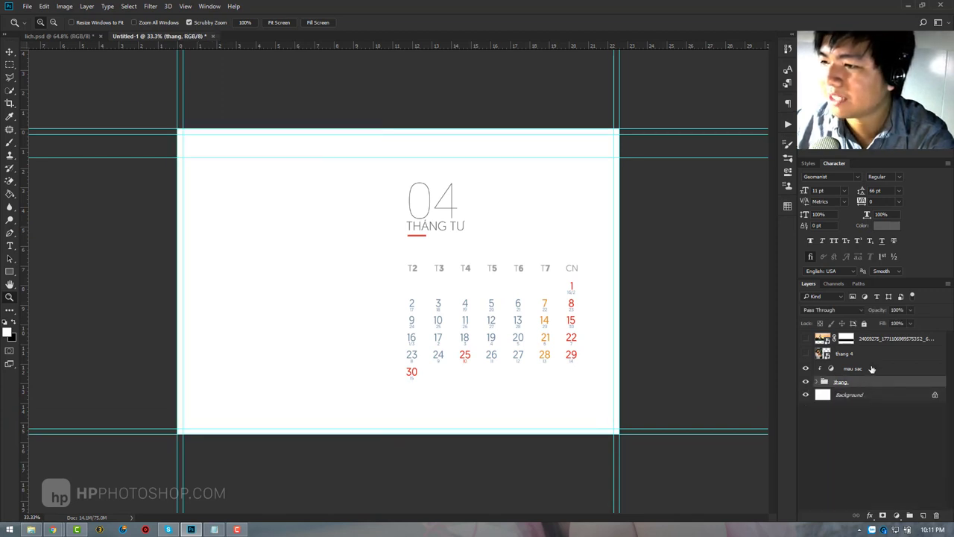
click(875, 340)
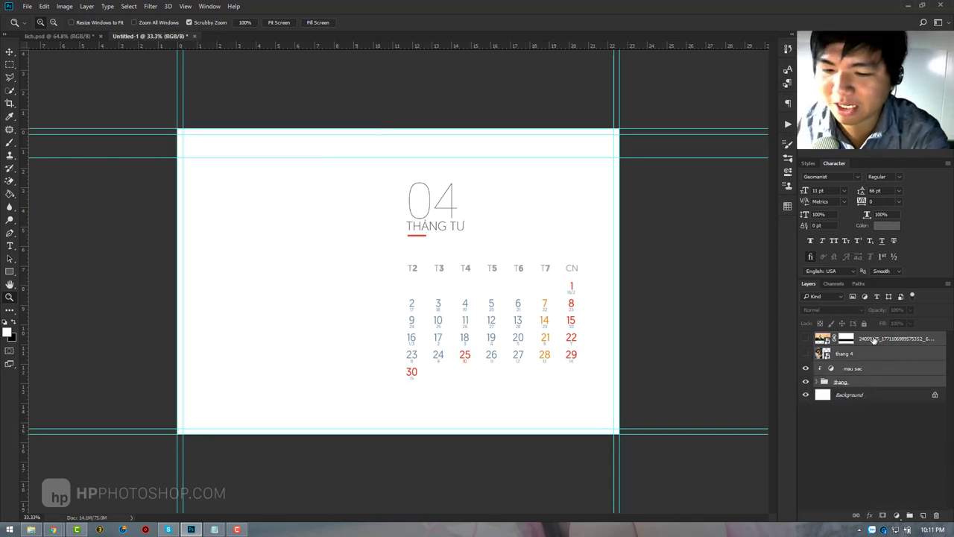
Step: Save the layered document as lich 2018.psd on the Desktop
key(ctrl+s)
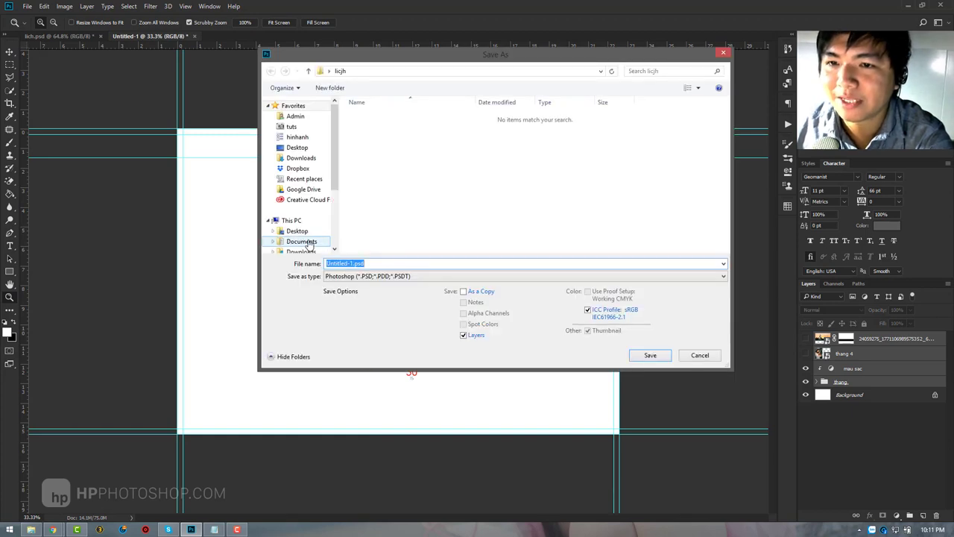
click(376, 263)
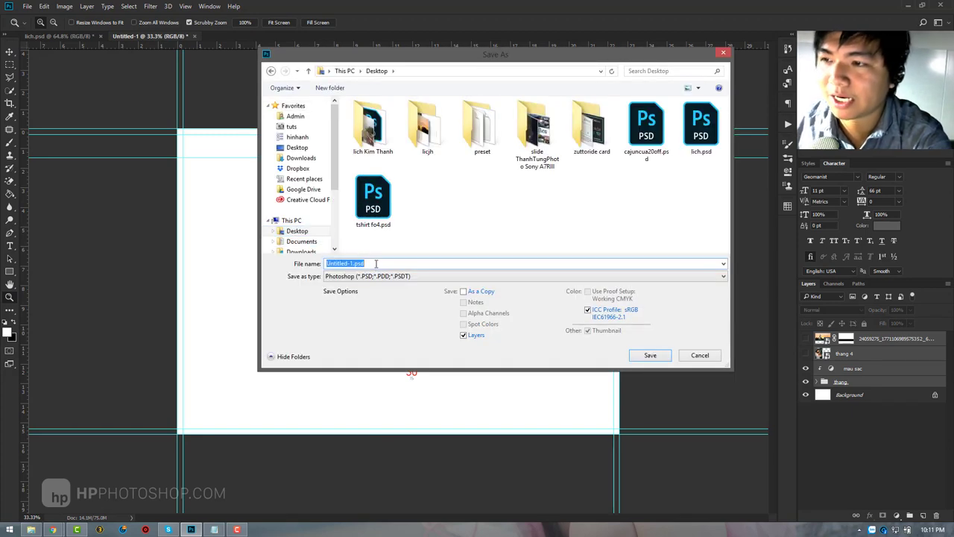
text(li)
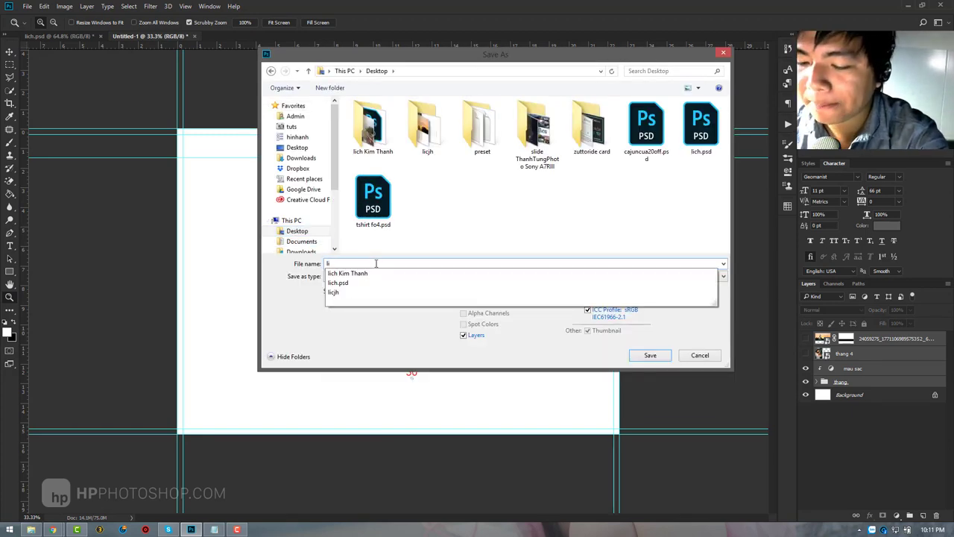
text(ch 20)
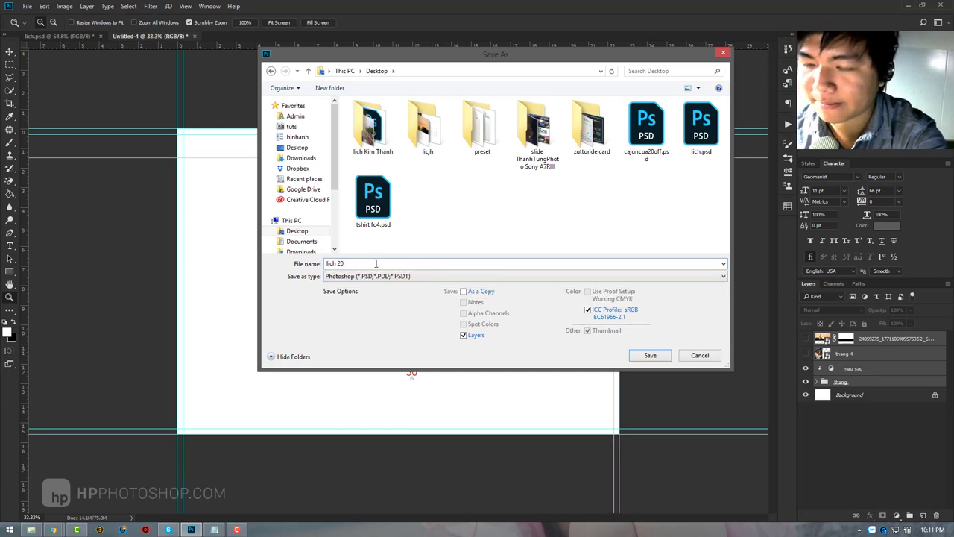
text(18)
click(656, 361)
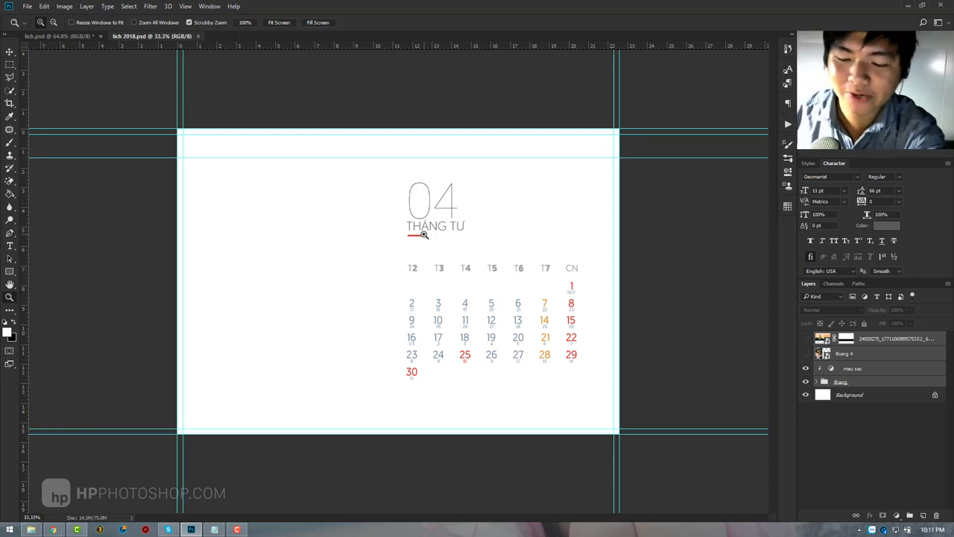
Step: Shift the April calendar text block left on the page, then hide its group
key(v)
drag(513, 258, 464, 256)
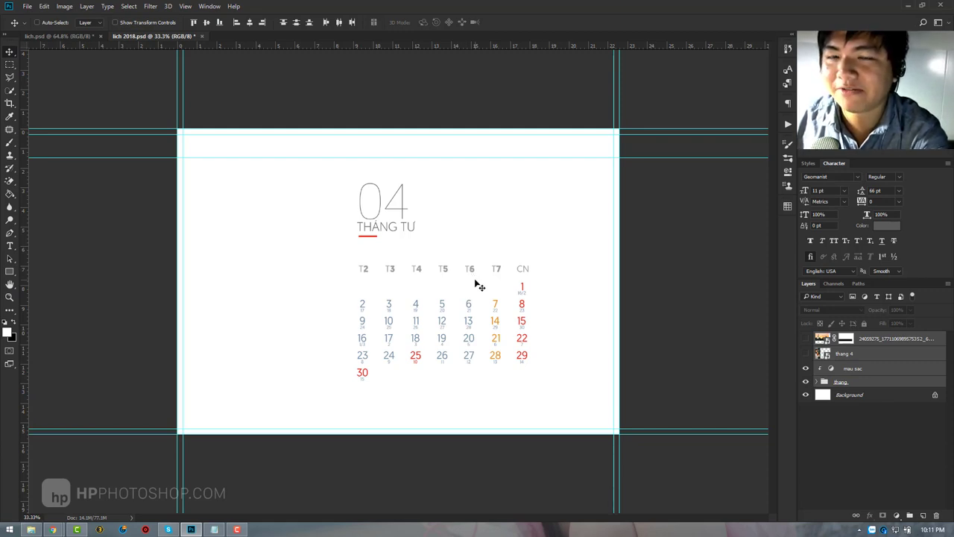
drag(482, 296, 475, 297)
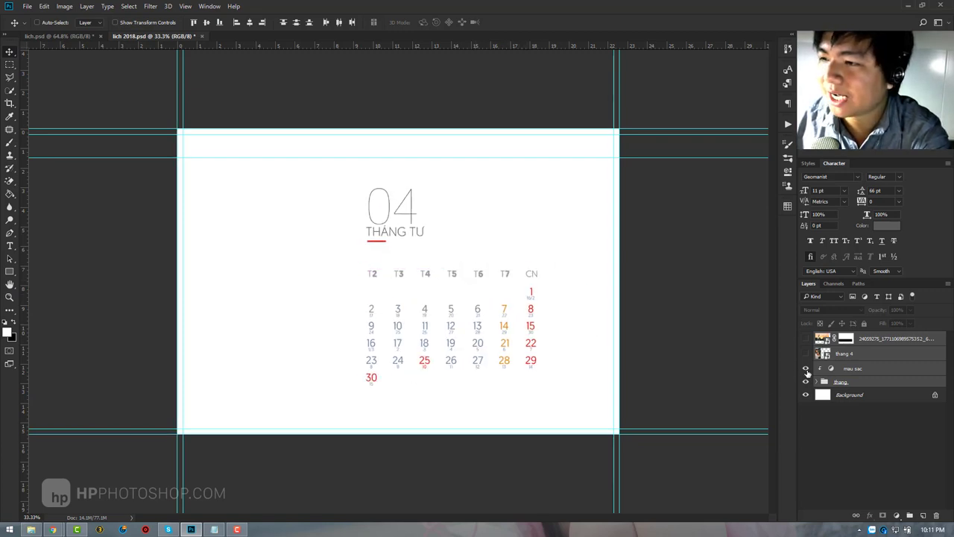
click(806, 382)
click(888, 457)
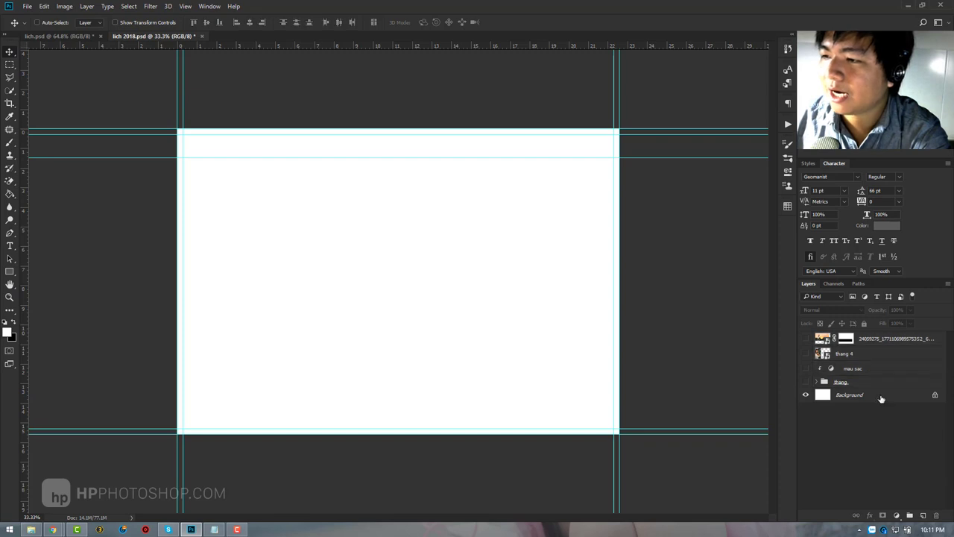
click(880, 395)
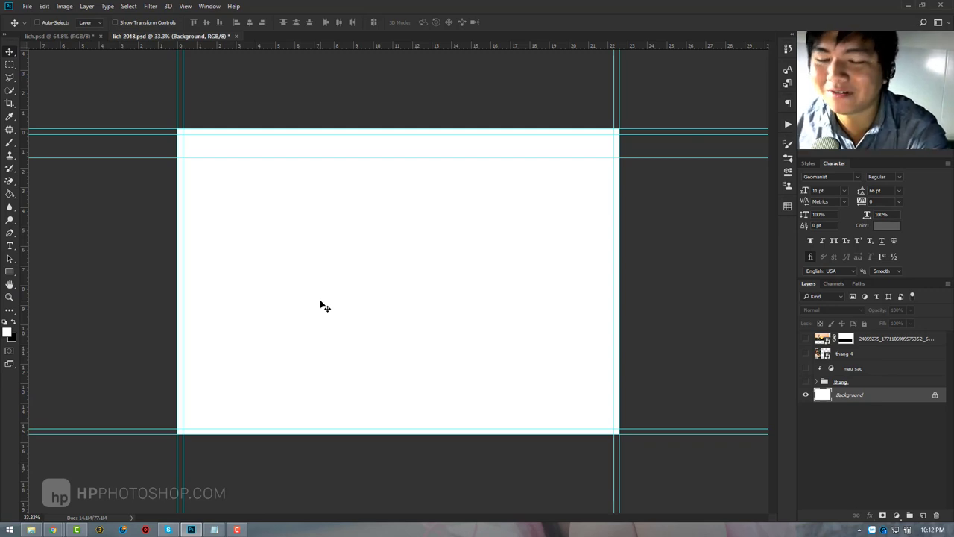
Step: Zoom out and back to 33.33%, then show the thang 4 photo and April calendar group again
key(z)
alt+click(397, 278)
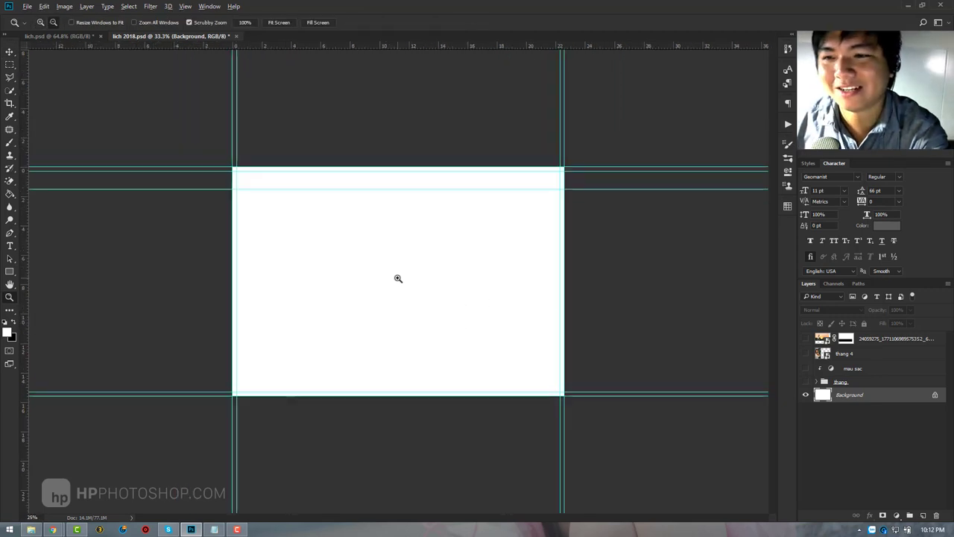
click(396, 277)
click(396, 276)
alt+click(396, 277)
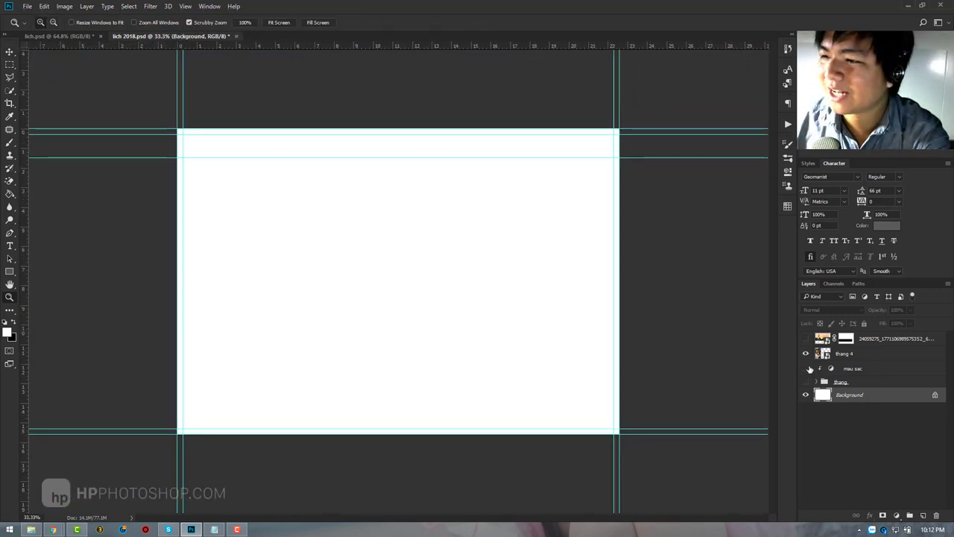
click(805, 353)
click(806, 381)
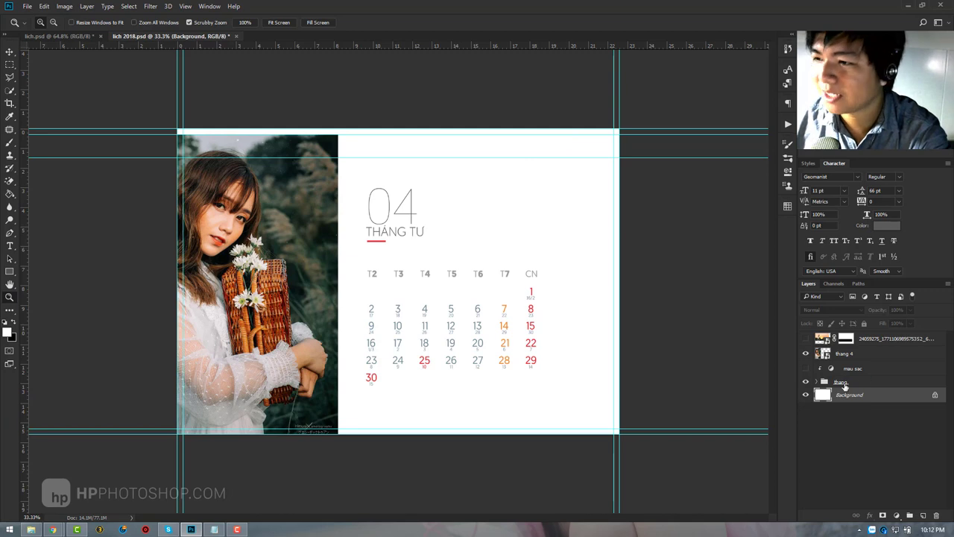
Step: Hide the calendar group and thang 4 photo again, then switch to the lich folder in File Explorer
click(805, 382)
click(806, 353)
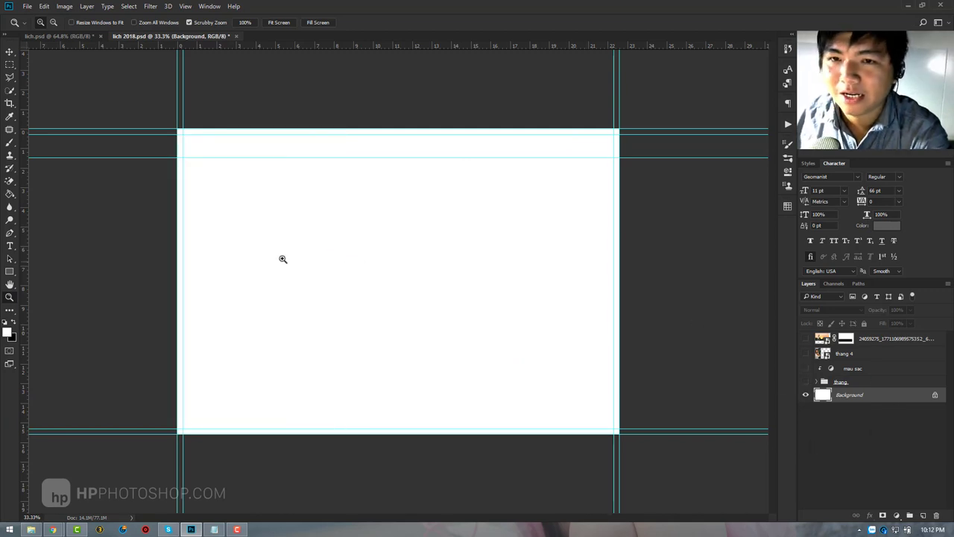
scroll(433, 267, down, 1)
scroll(426, 268, up, 2)
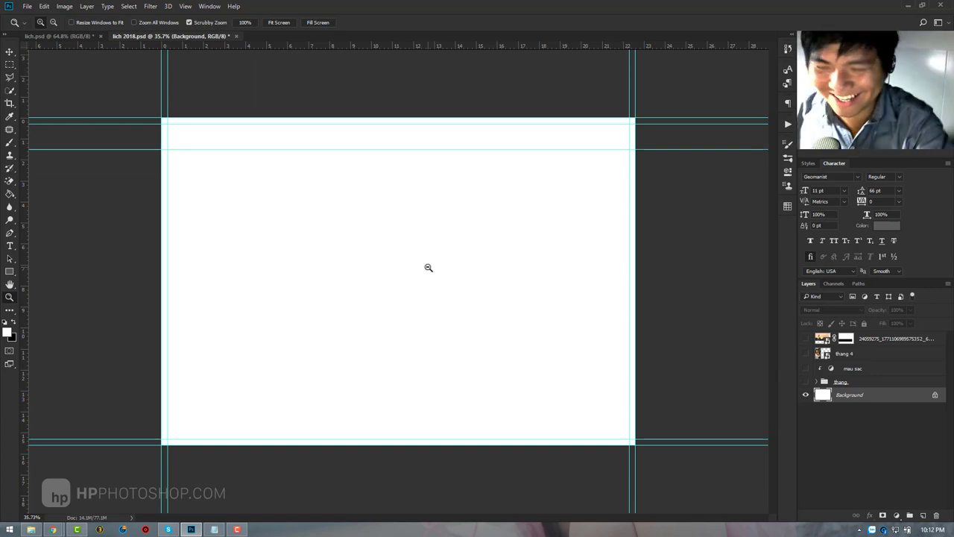
scroll(430, 265, up, 1)
scroll(402, 246, down, 1)
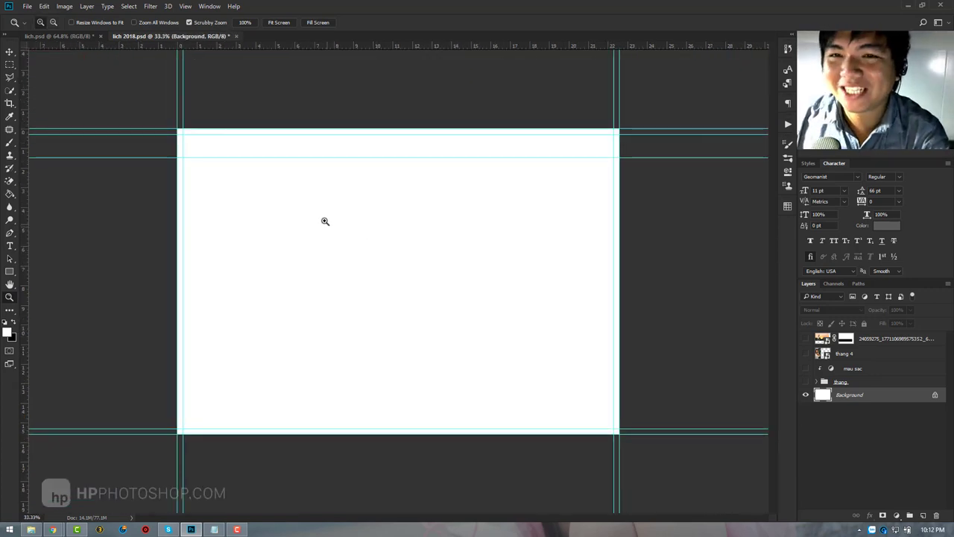
click(30, 530)
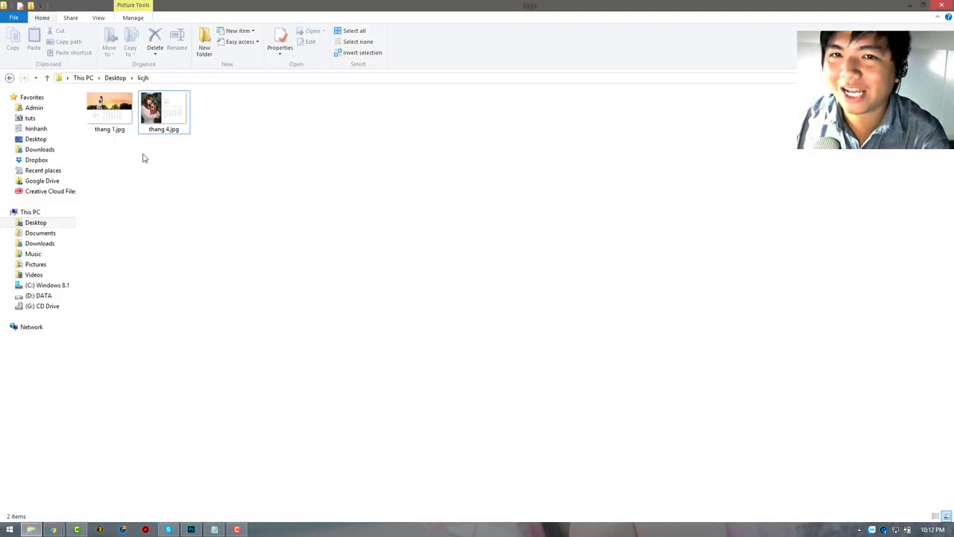
Step: Trial-place thang 1.jpg onto the Photoshop canvas, then remove it
drag(115, 122, 179, 468)
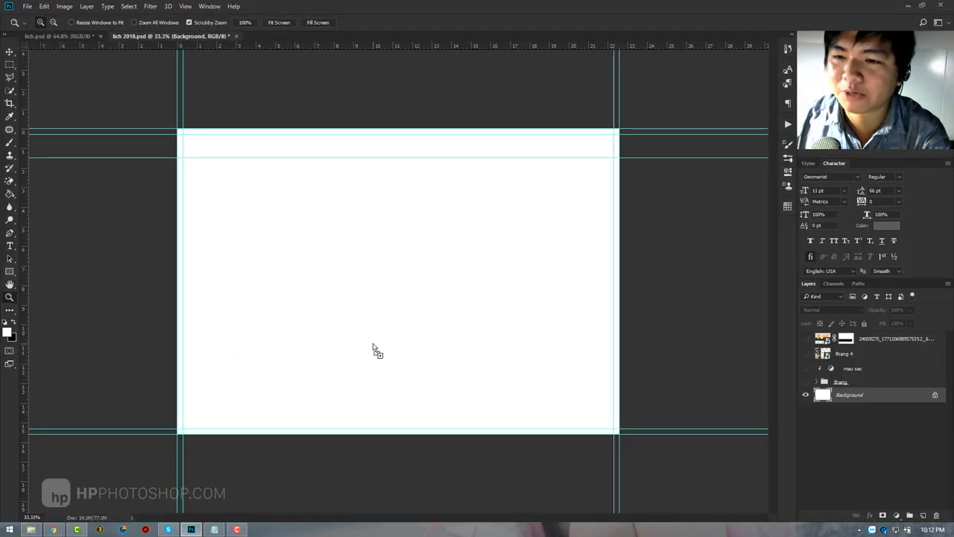
drag(179, 467, 463, 279)
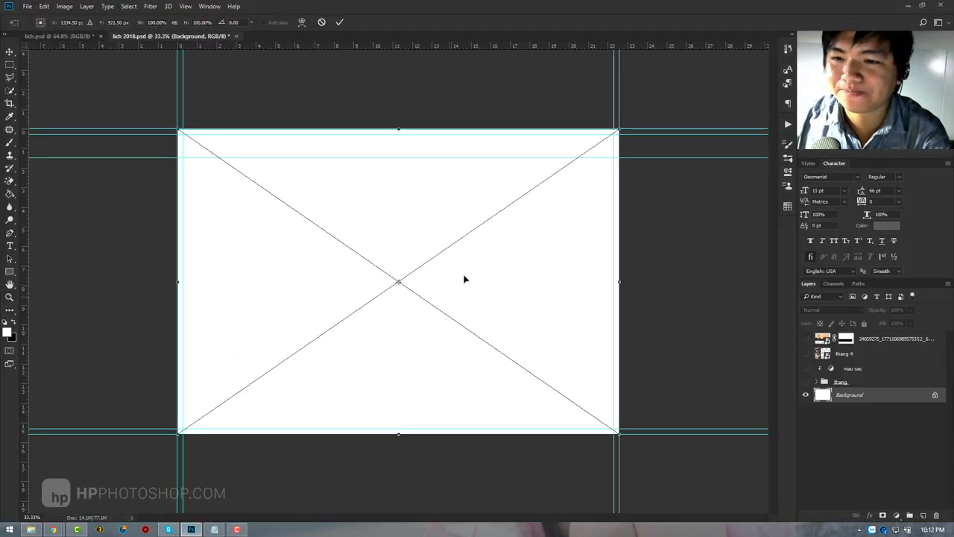
key(Return)
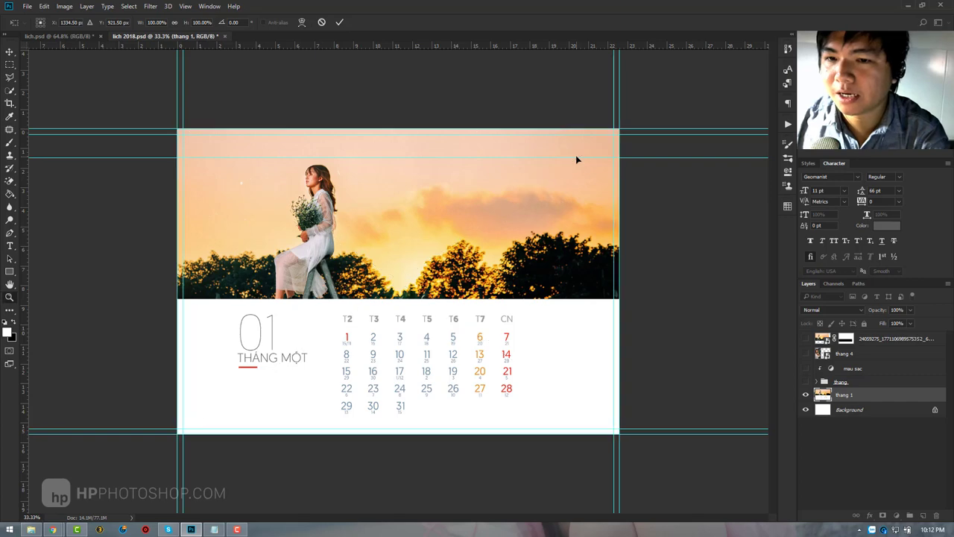
key(z)
key(Delete)
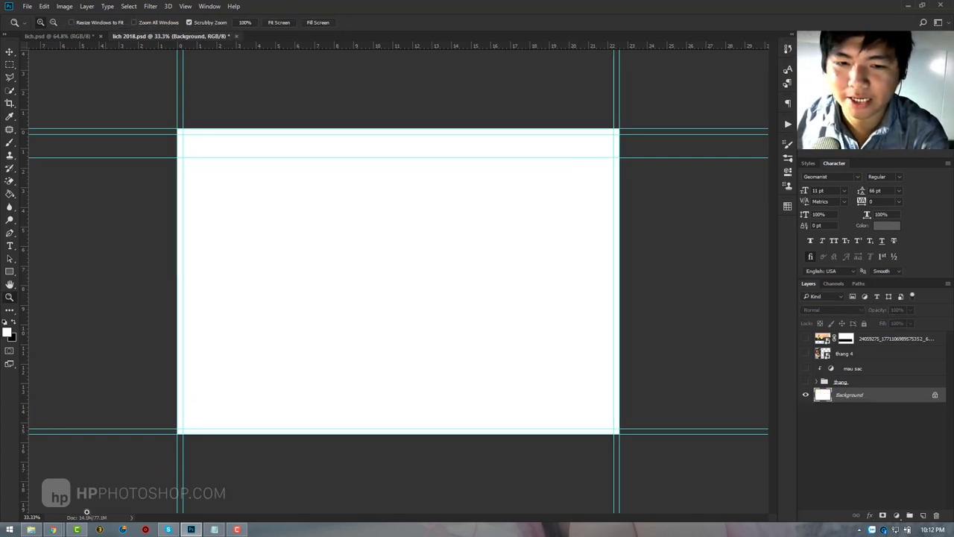
Step: Drag the sunset ladder photo from the Downloads folder into the document
click(30, 529)
click(41, 244)
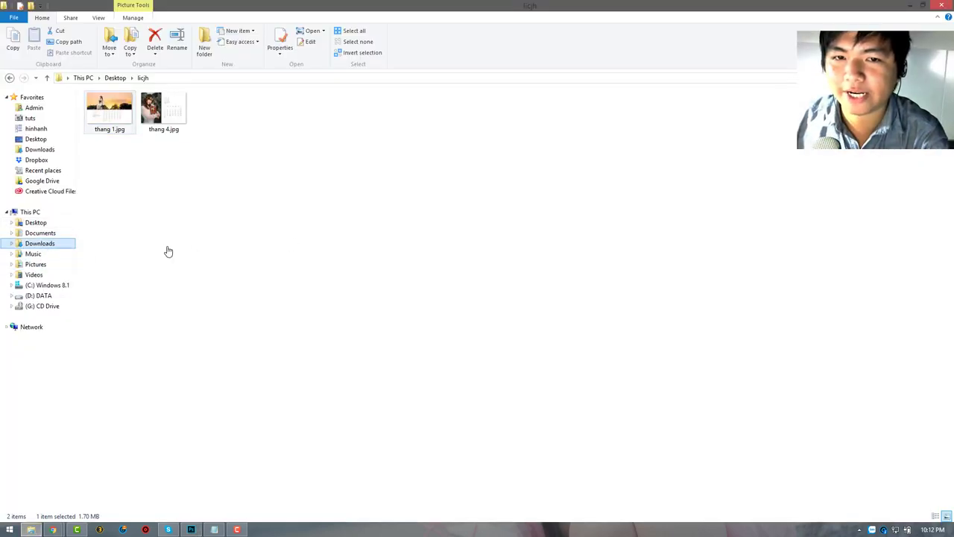
mouse_move(378, 478)
mouse_down()
mouse_move(416, 307)
mouse_move(445, 313)
mouse_up()
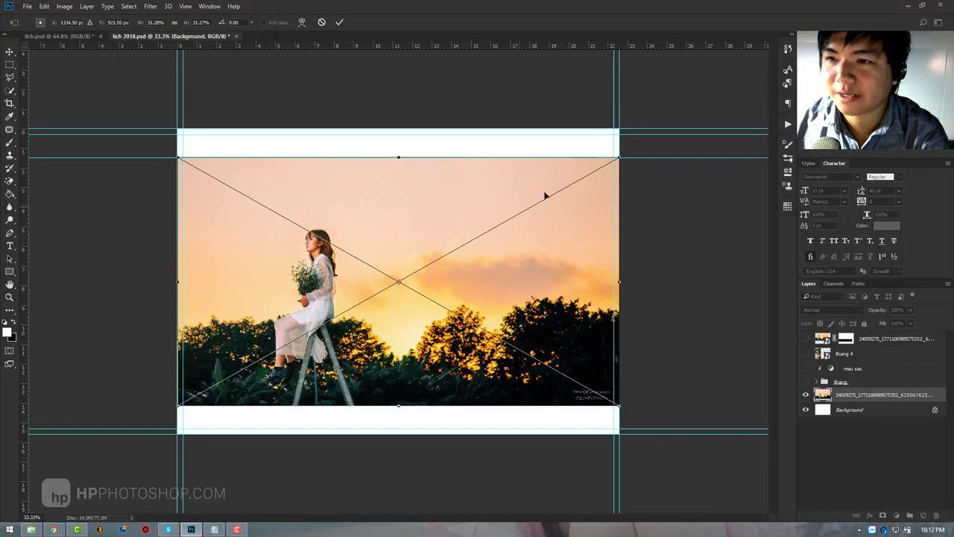
Step: Enlarge the placed sunset ladder photo to fill the page, nudge it right, and commit
drag(617, 157, 741, 85)
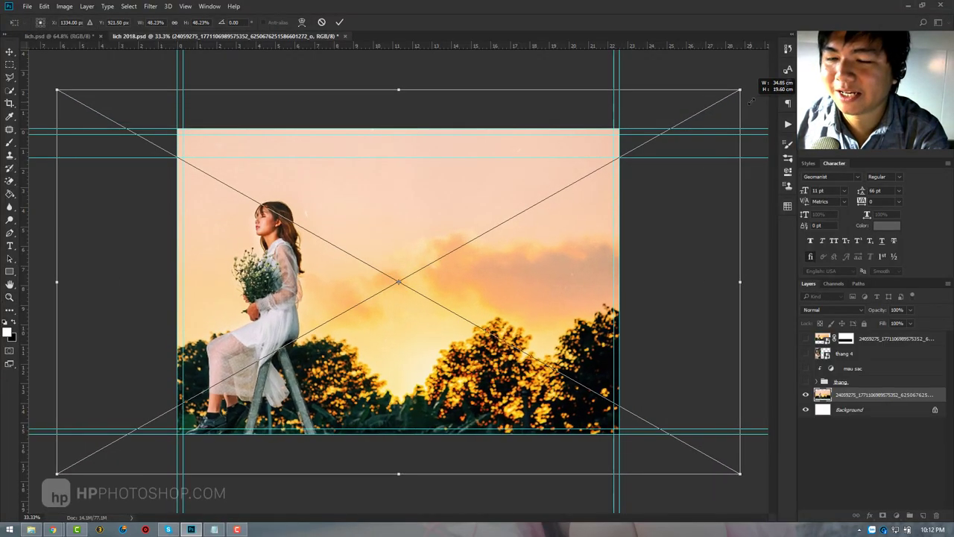
drag(481, 240, 519, 237)
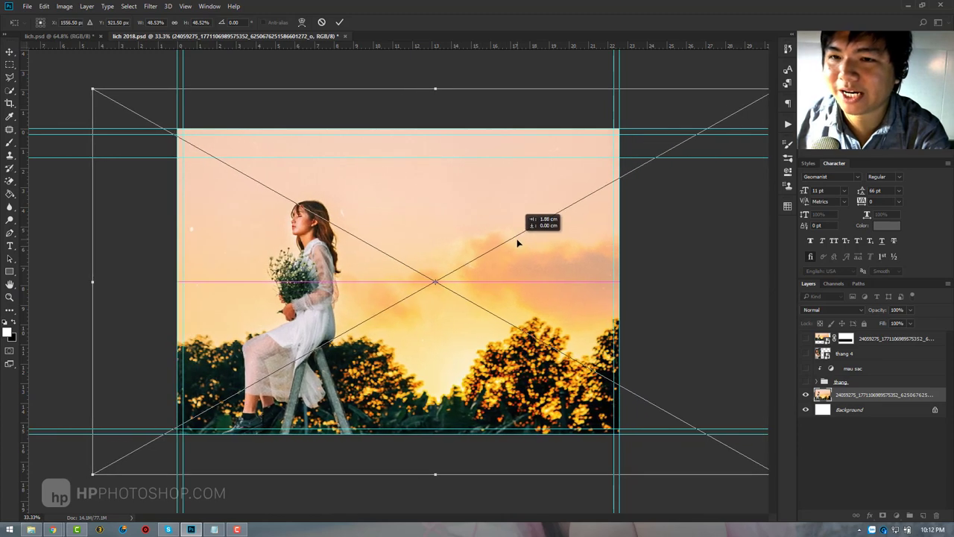
key(Return)
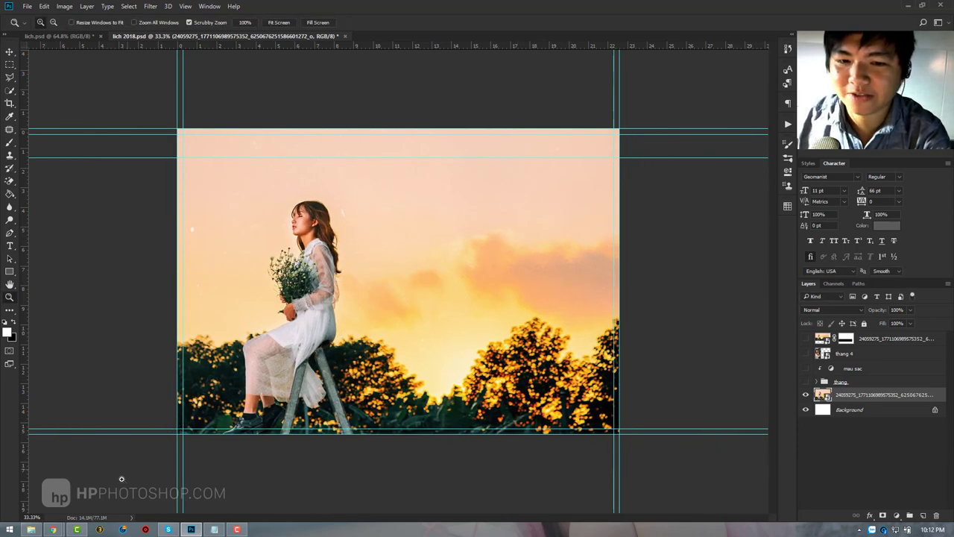
Step: Open the Raydar stock photo site (goraydar.com) in a new Chrome tab
click(66, 507)
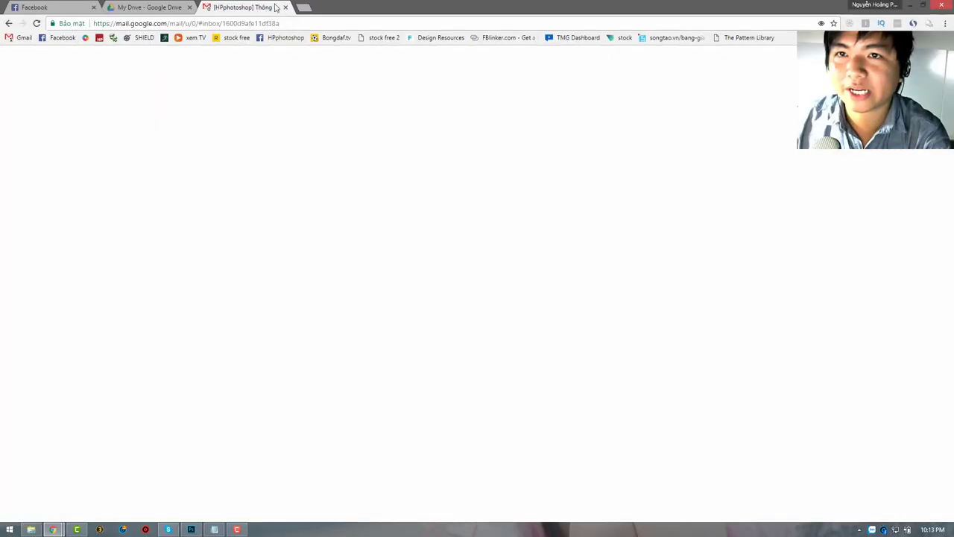
click(304, 7)
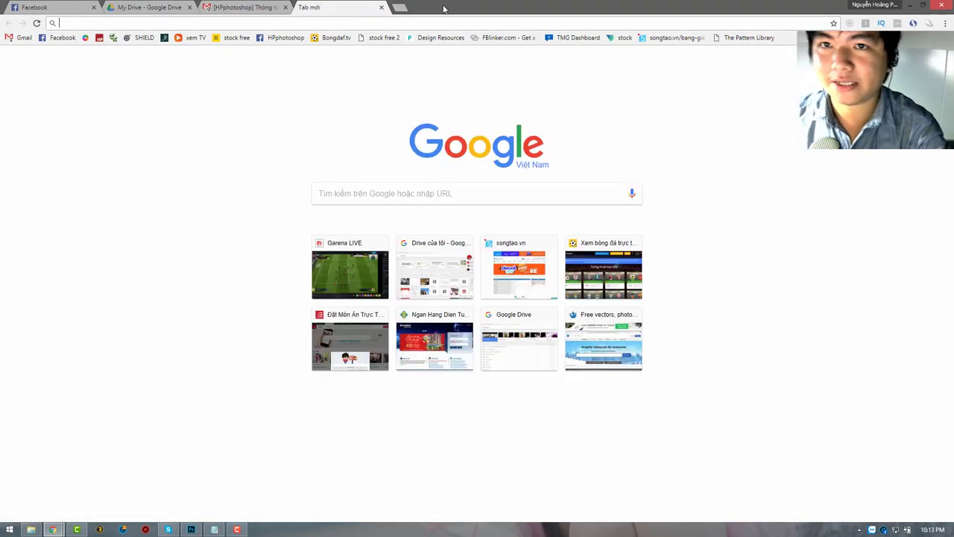
click(237, 39)
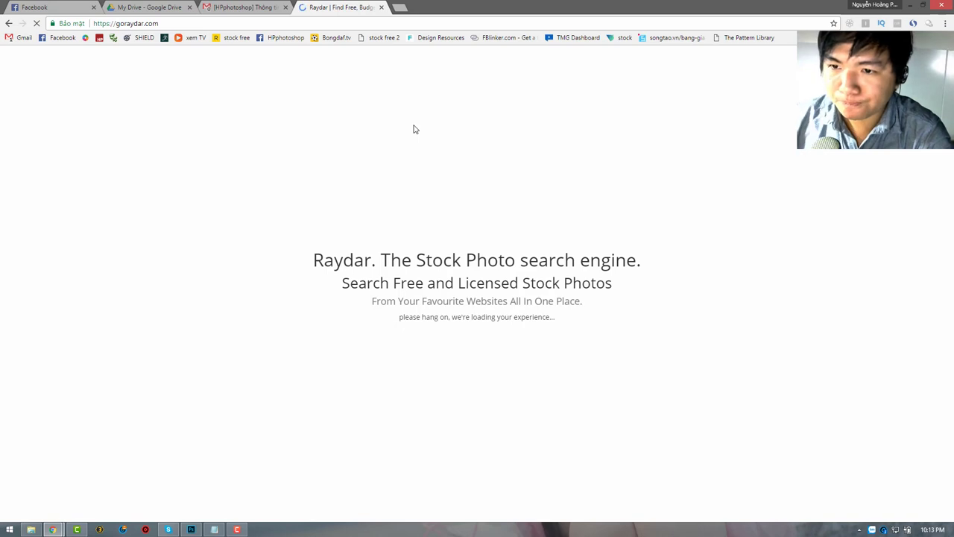
drag(316, 257, 371, 261)
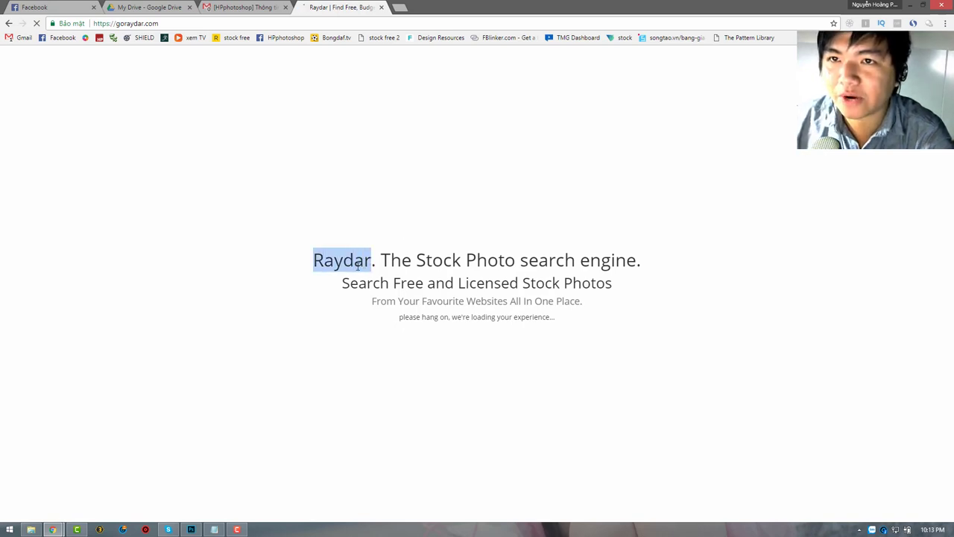
click(351, 254)
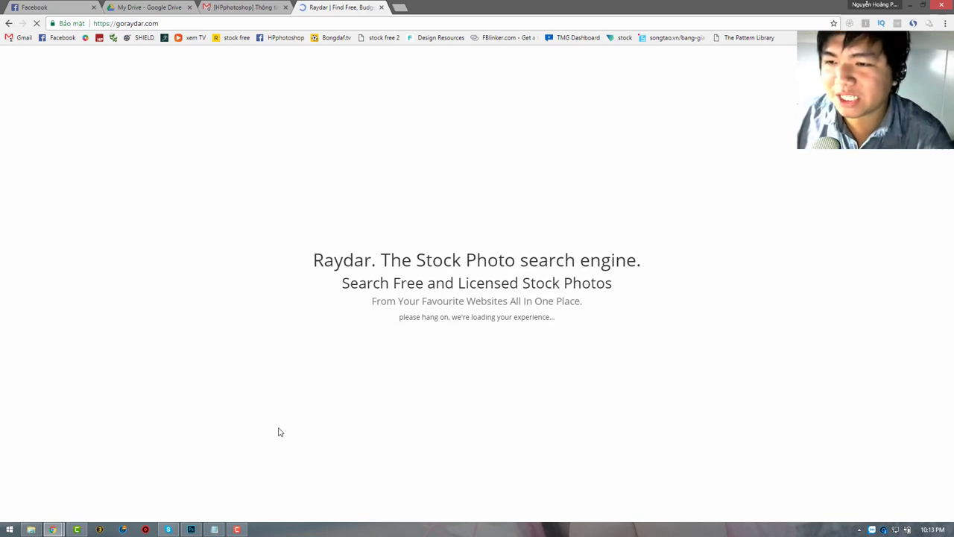
Step: Search Raydar for forest photos
click(195, 529)
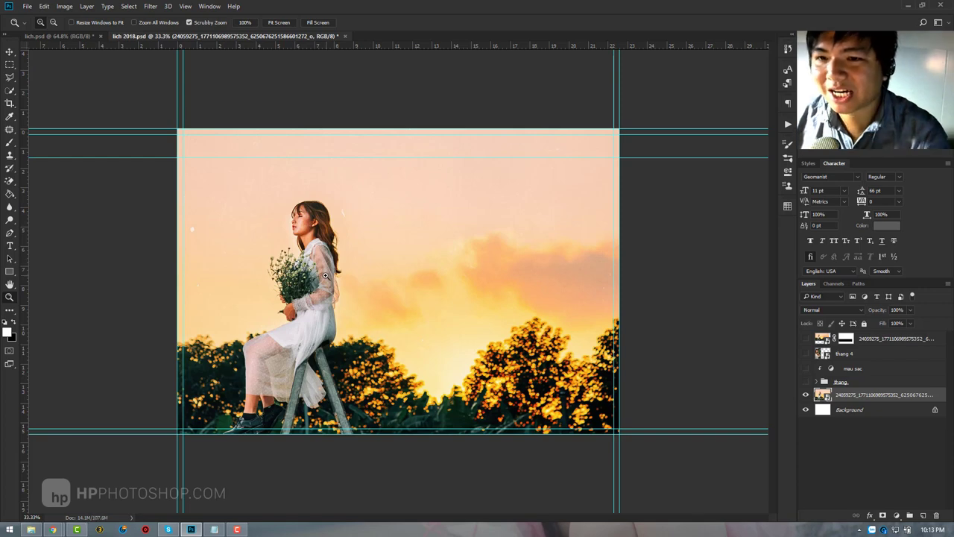
mouse_move(53, 529)
click(164, 488)
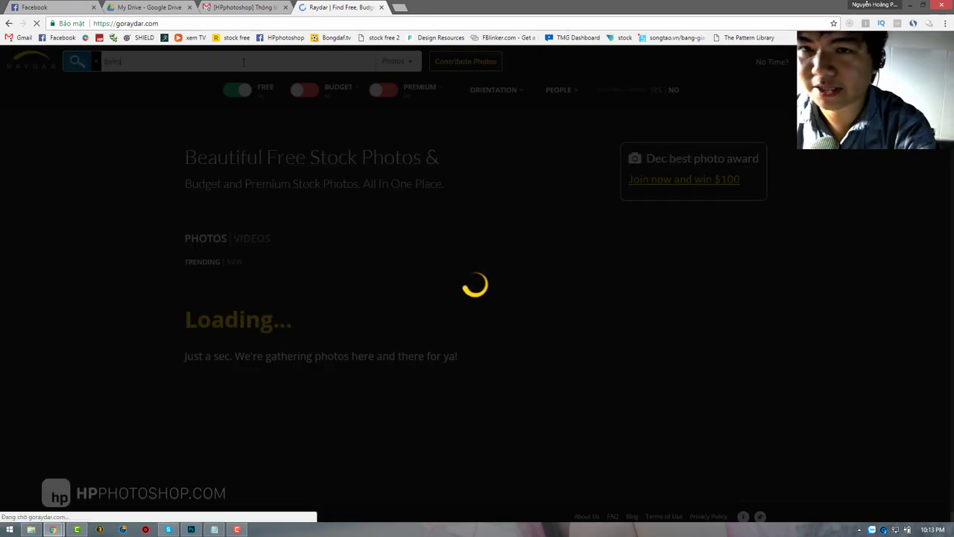
text(forest)
click(255, 82)
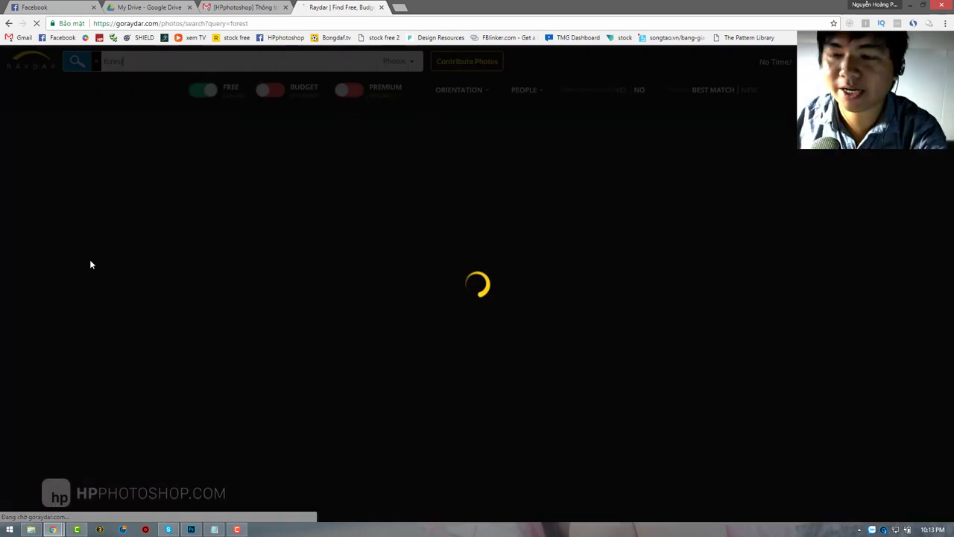
click(191, 530)
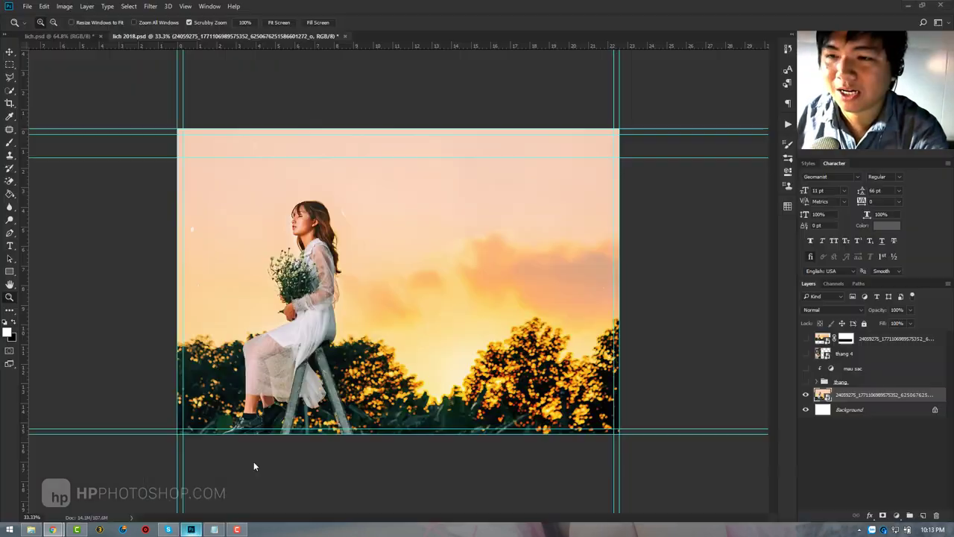
Step: Rerun the forest search, return to the Cloudy Forest photo page and close the full-size image tab
click(52, 529)
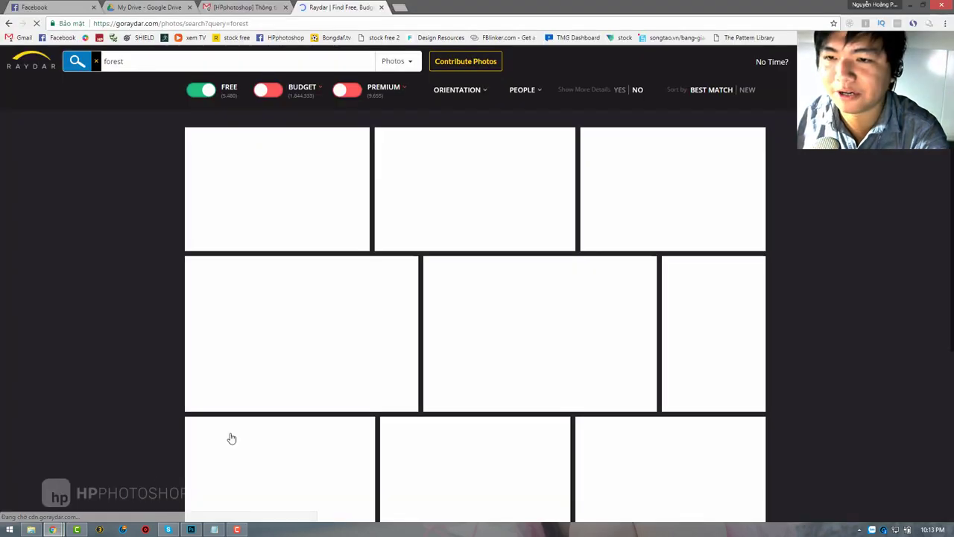
click(143, 84)
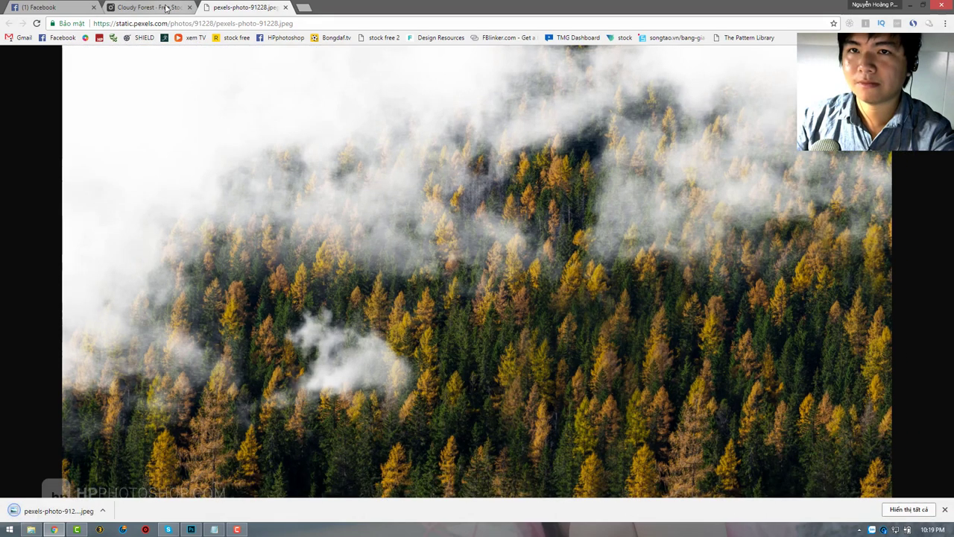
click(167, 7)
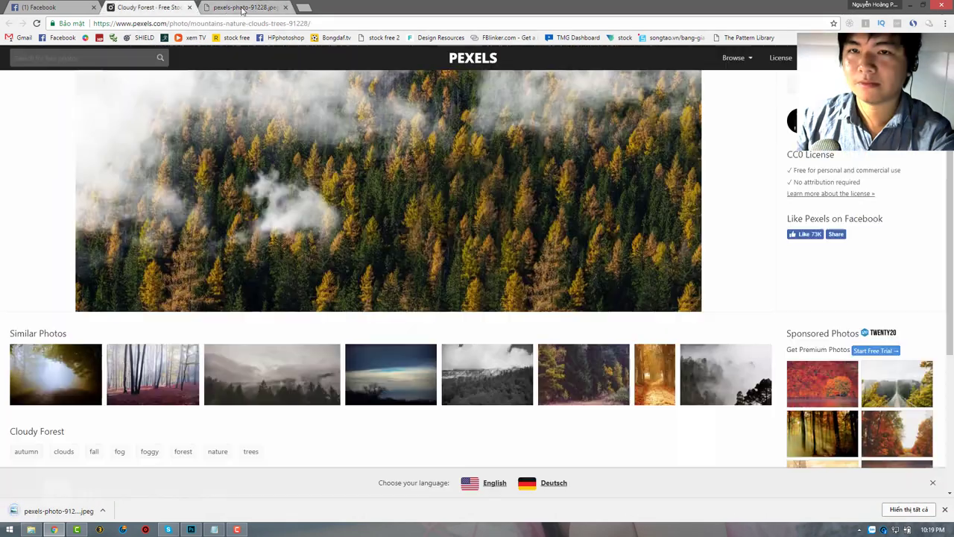
click(286, 8)
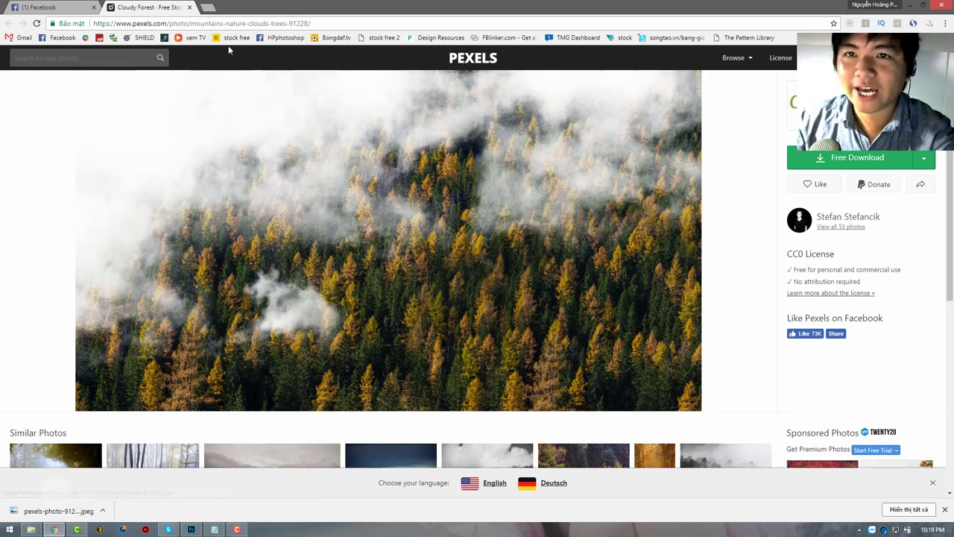
Step: Place the downloaded forest photo pexels-photo-91228 into the document, enlarged to cover the page
drag(60, 511, 402, 325)
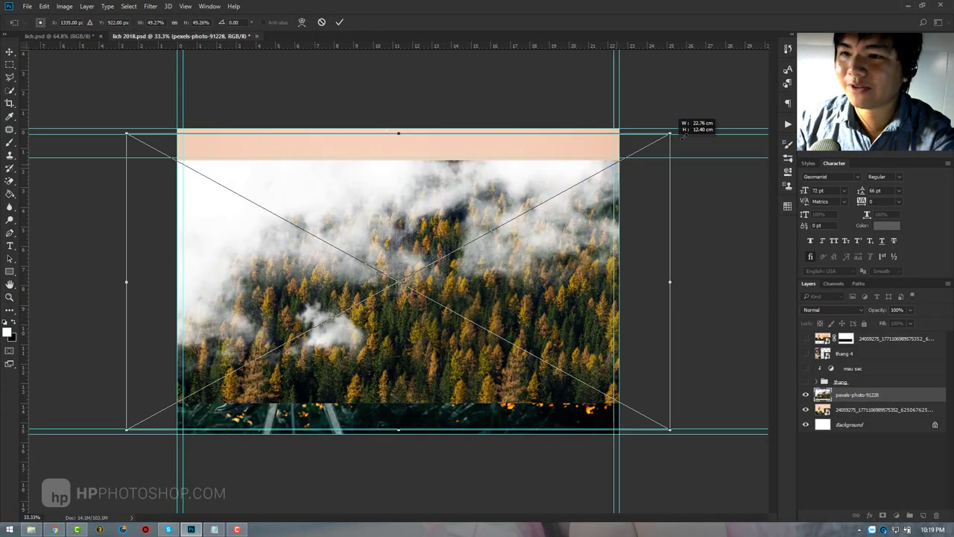
drag(683, 137, 692, 133)
key(Return)
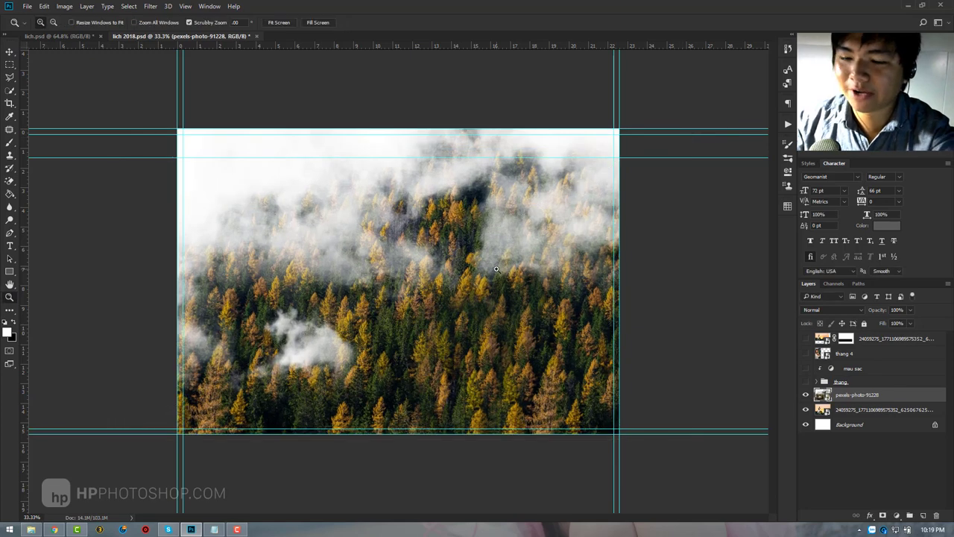
Step: Flip the forest photo horizontally and move its layer below the girl photo layer
key(ctrl+t)
right_click(495, 268)
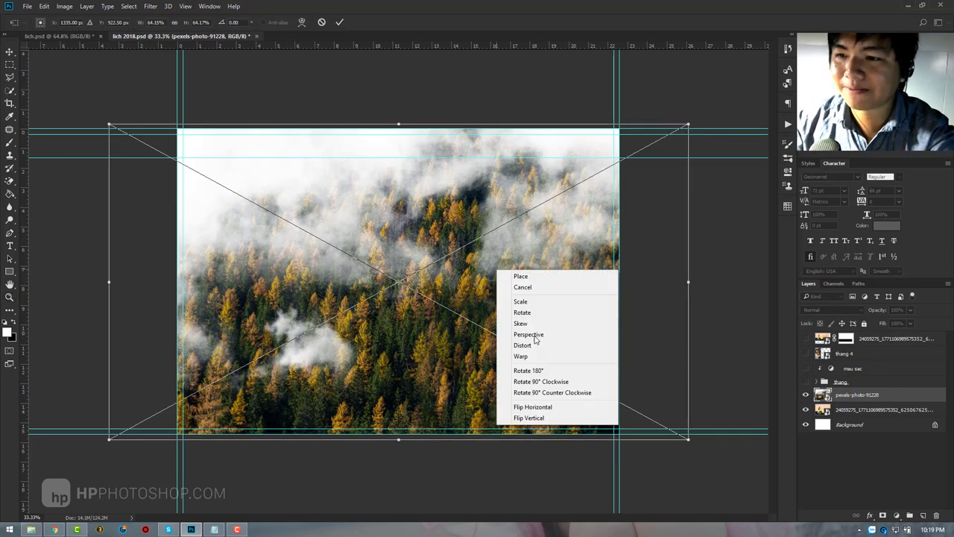
click(571, 405)
key(Return)
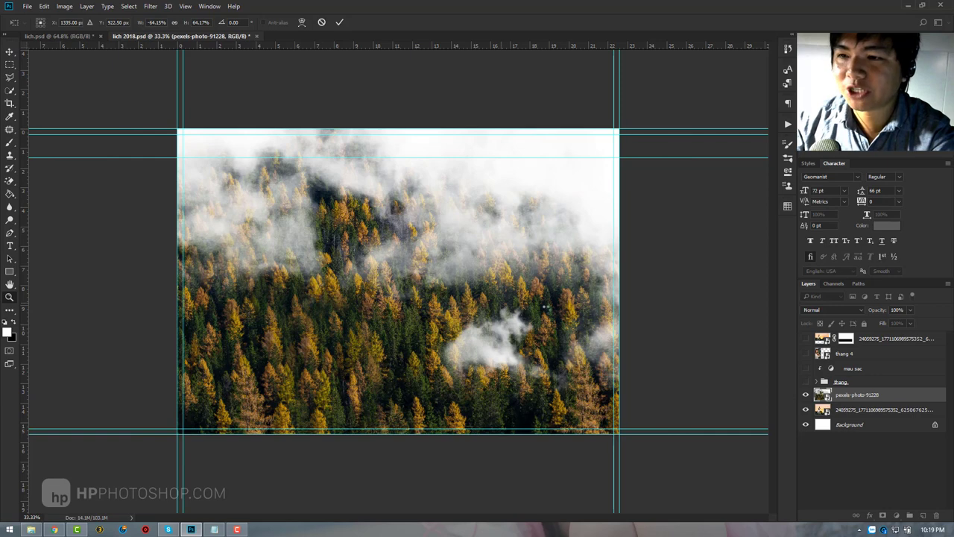
drag(886, 396, 880, 409)
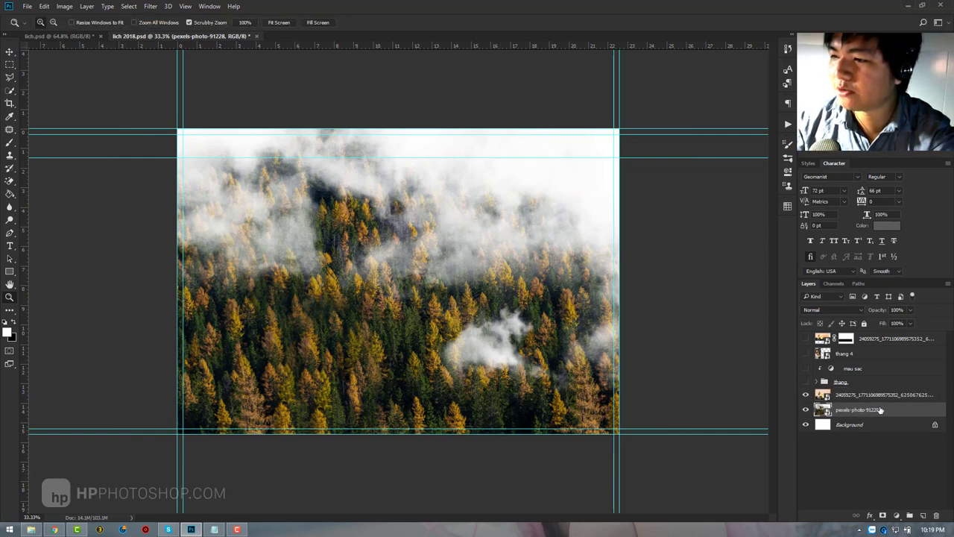
Step: Set the 24059275 girl photo layer's blend mode to Screen
click(880, 395)
click(831, 310)
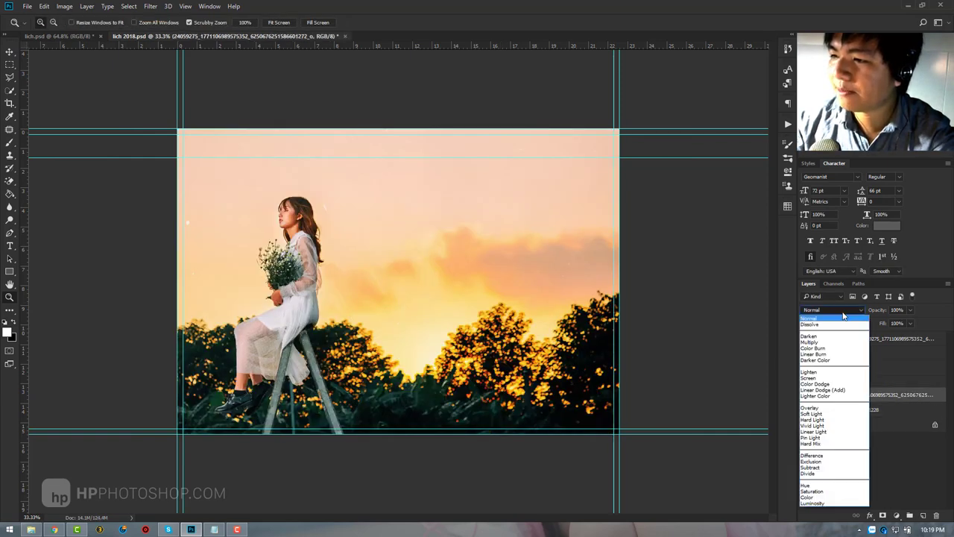
click(813, 378)
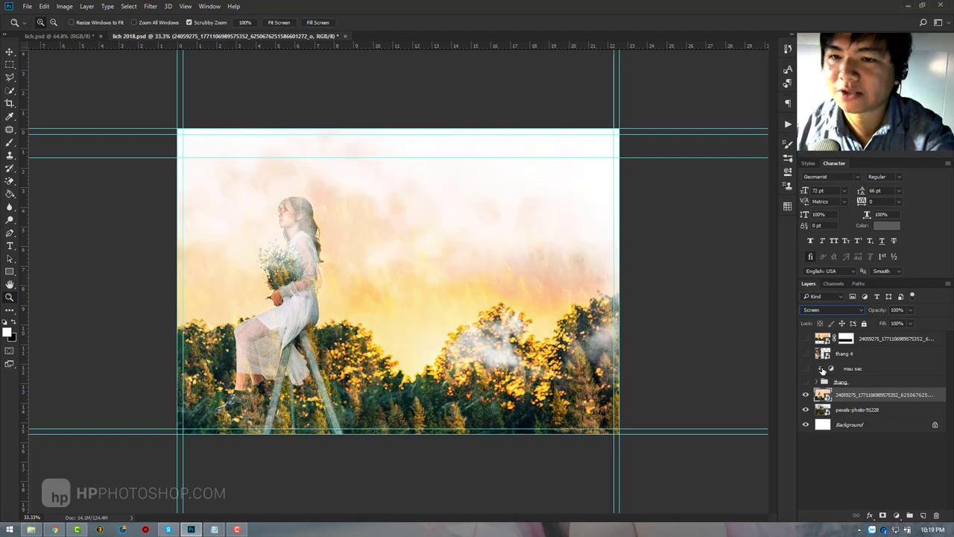
key(Up)
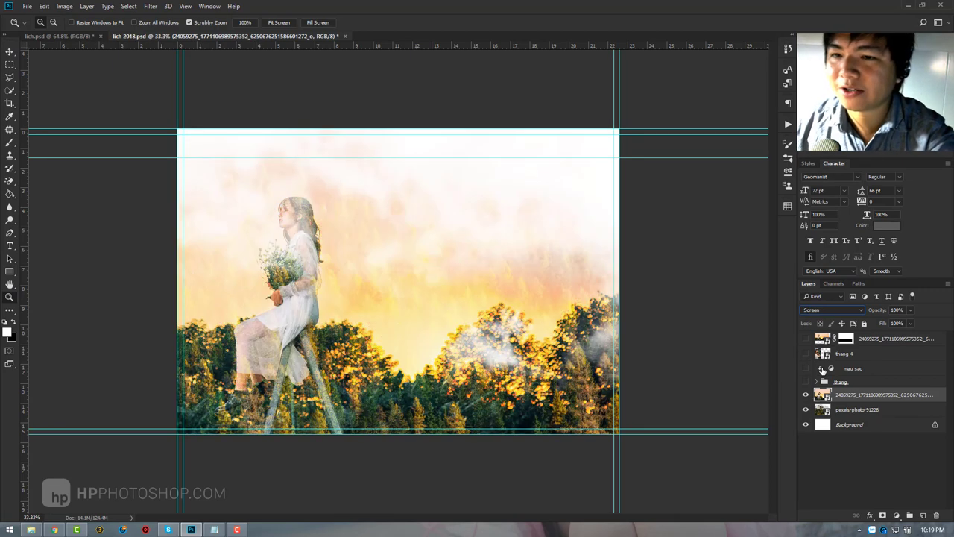
Step: Desaturate the forest photo layer with Ctrl+Shift+U to tone down its warm colours
click(835, 410)
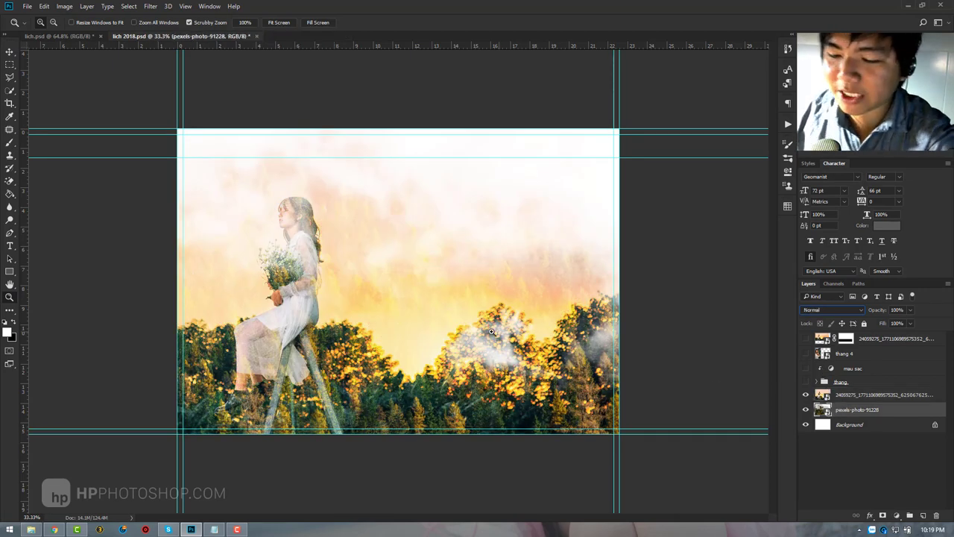
click(408, 324)
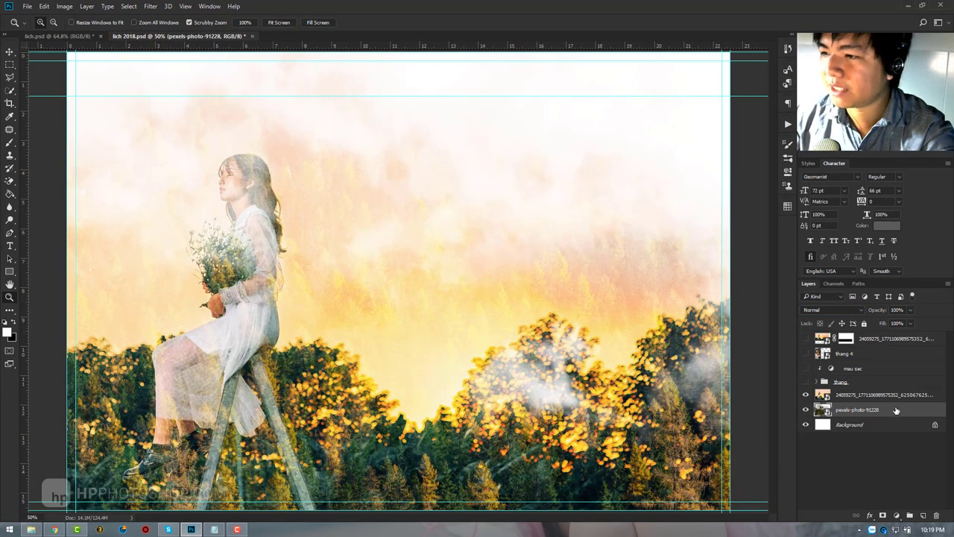
right_click(897, 410)
click(519, 346)
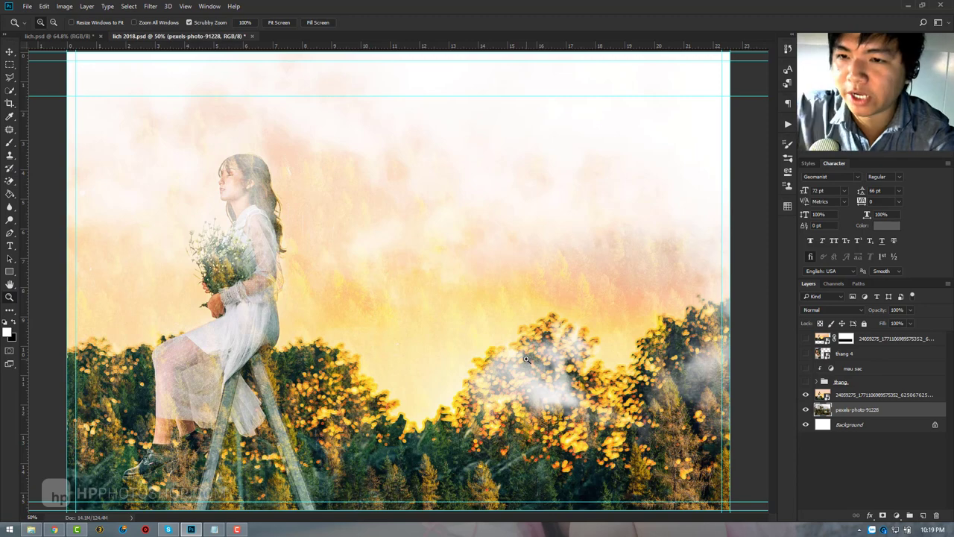
key(ctrl+shift+u)
alt+click(462, 261)
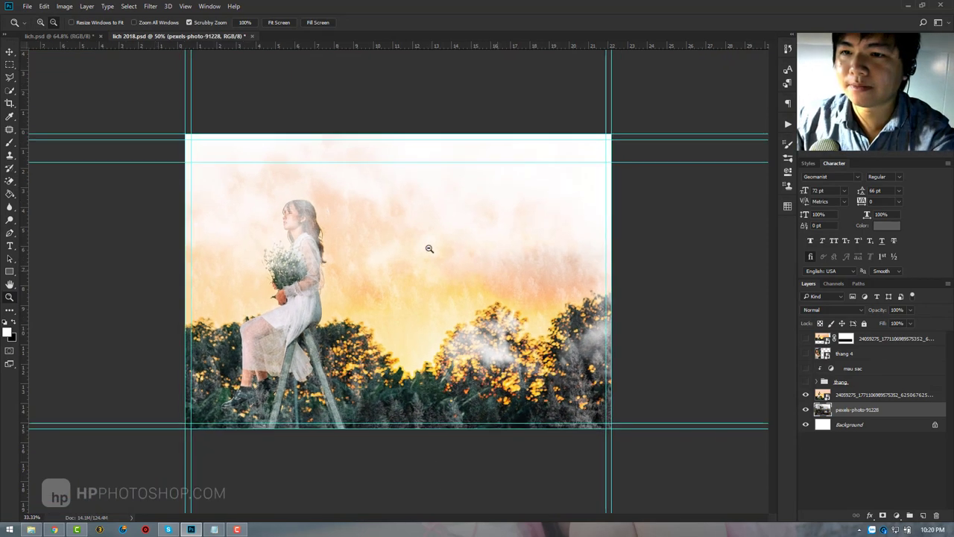
alt+click(410, 244)
alt+click(380, 240)
mouse_move(378, 240)
mouse_down()
mouse_move(420, 249)
mouse_move(397, 251)
mouse_up()
click(397, 250)
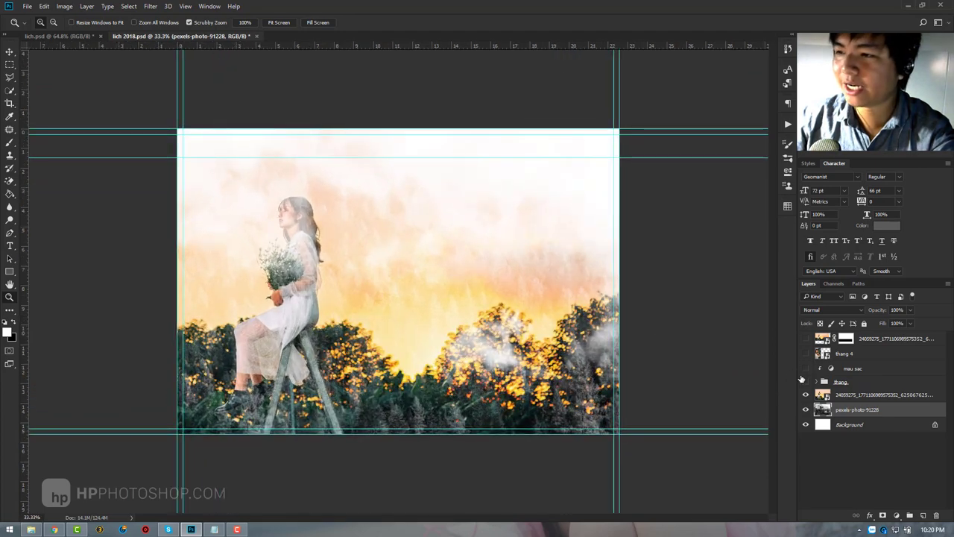
Step: Enlarge the girl photo with Free Transform and shift it right toward the page centre
click(858, 396)
key(ctrl+t)
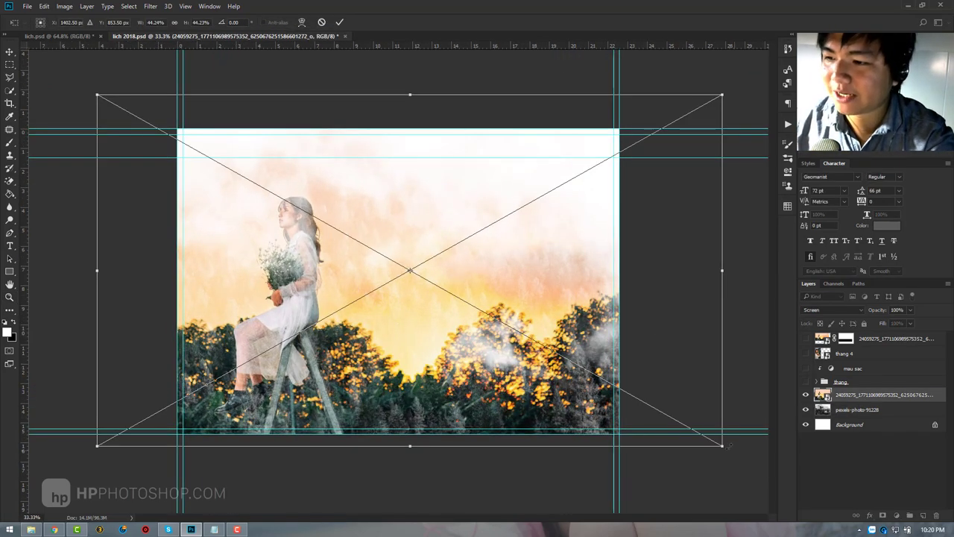
drag(725, 448, 780, 470)
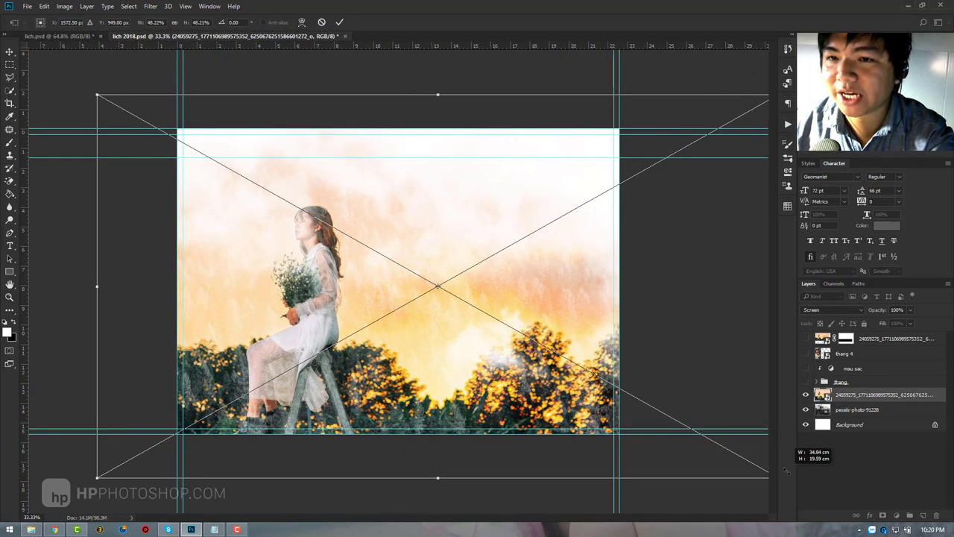
mouse_move(426, 324)
mouse_down()
mouse_move(397, 318)
mouse_move(365, 289)
mouse_up()
key(Return)
key(z)
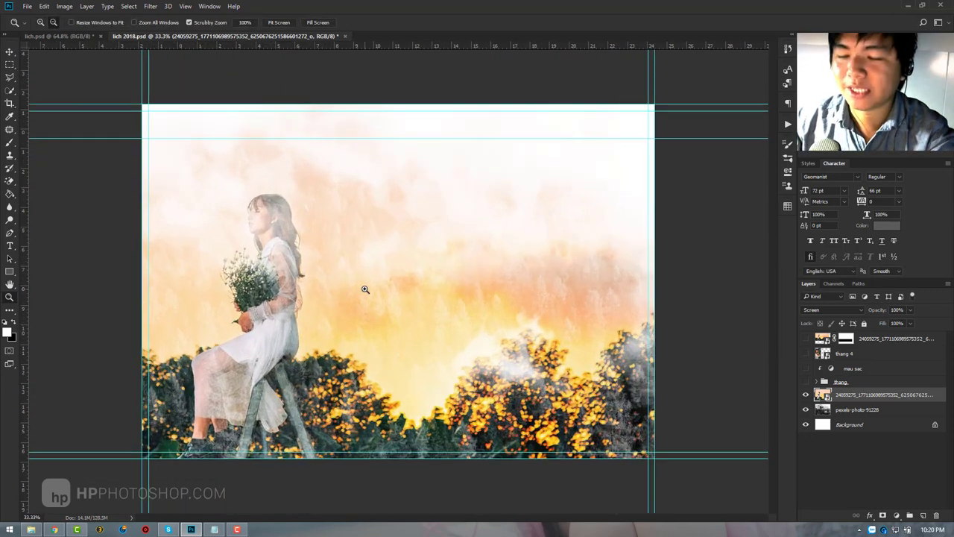
click(365, 289)
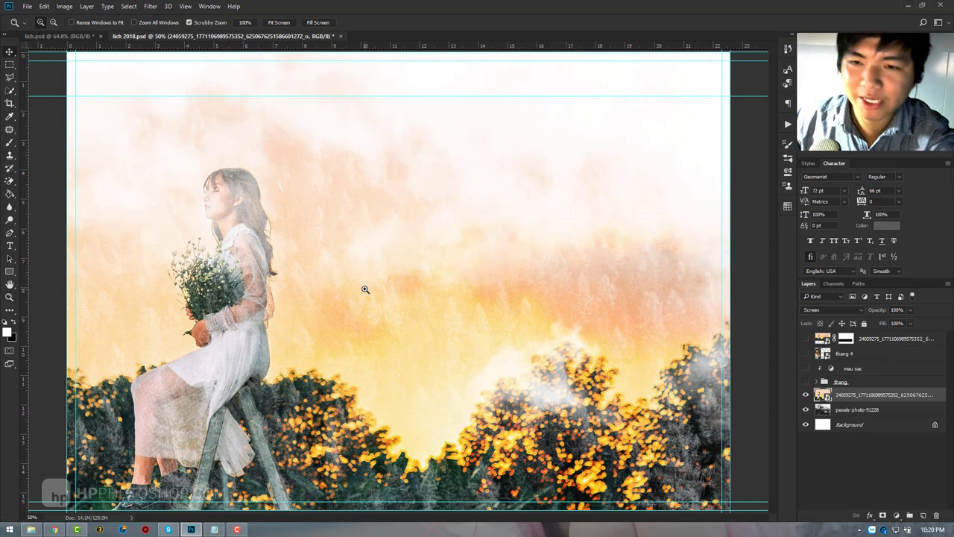
key(v)
drag(366, 273, 467, 273)
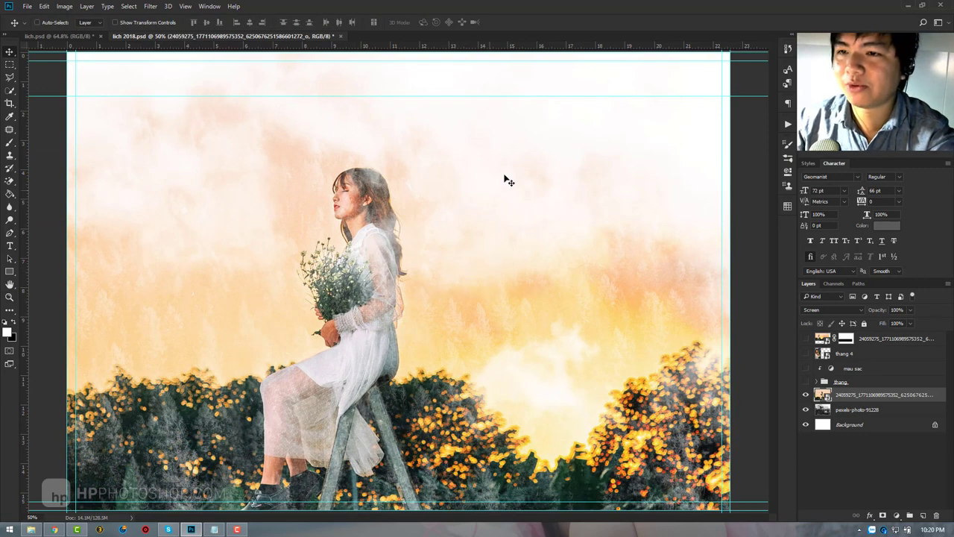
Step: Save a JPEG copy named bia truoc into the licjh folder, accepting the JPEG options
key(z)
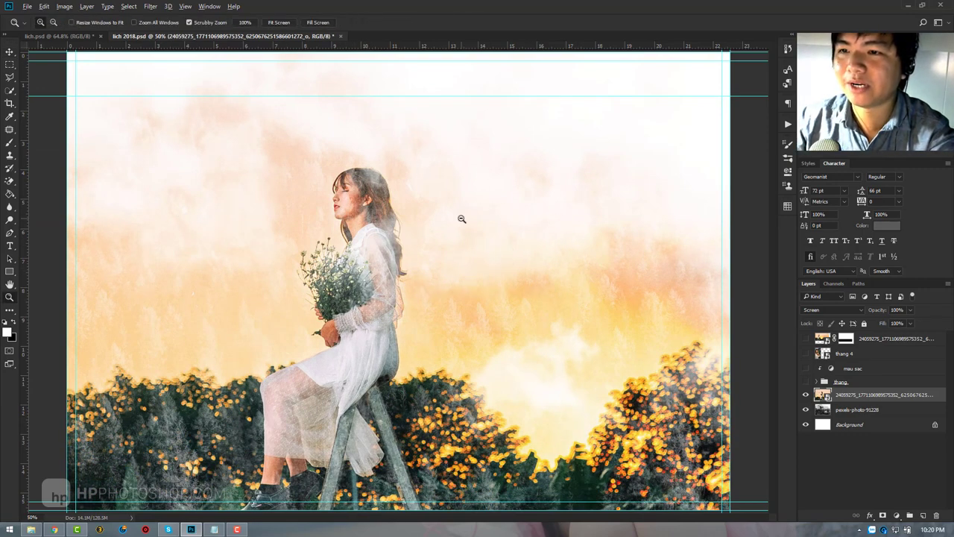
key(ctrl+minus)
key(ctrl+minus)
key(ctrl+minus)
key(ctrl+minus)
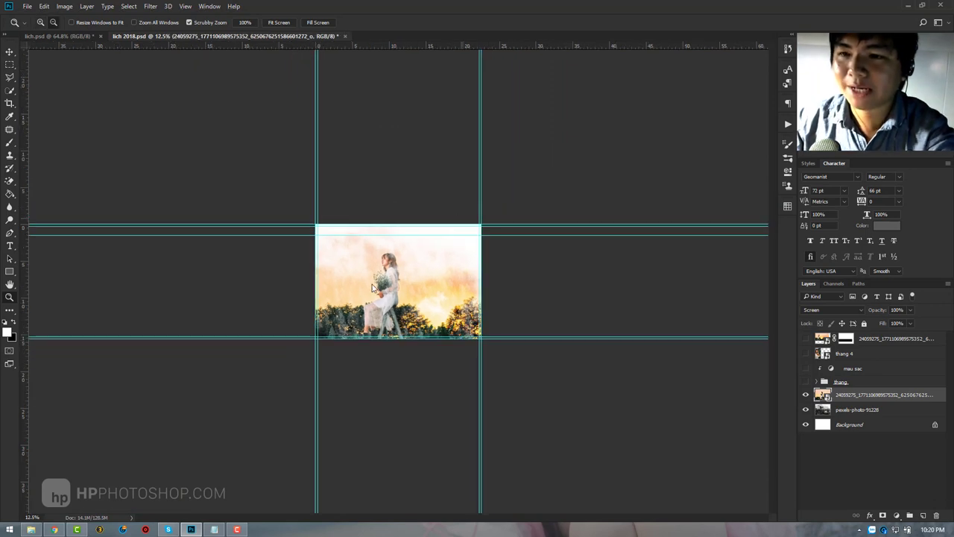
key(ctrl+shift+s)
click(448, 276)
click(381, 351)
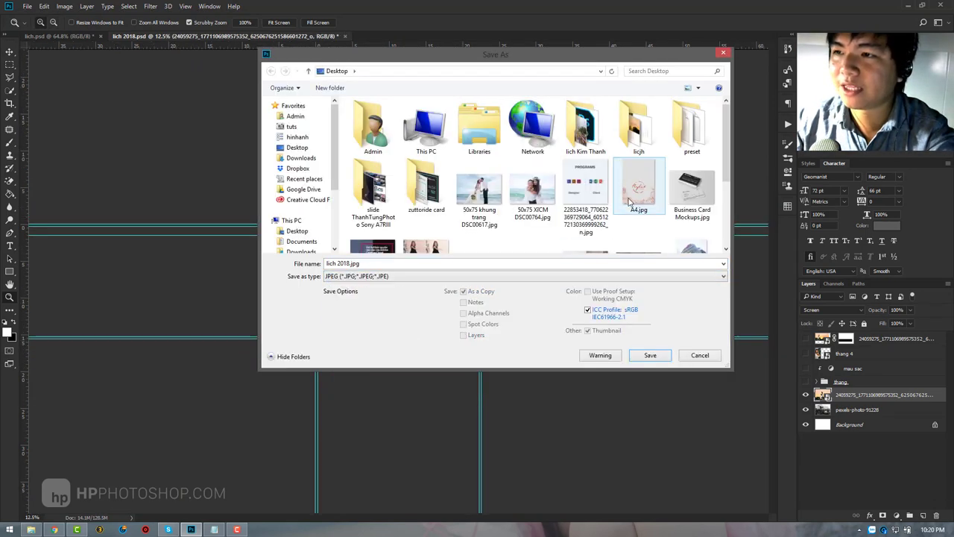
double_click(639, 127)
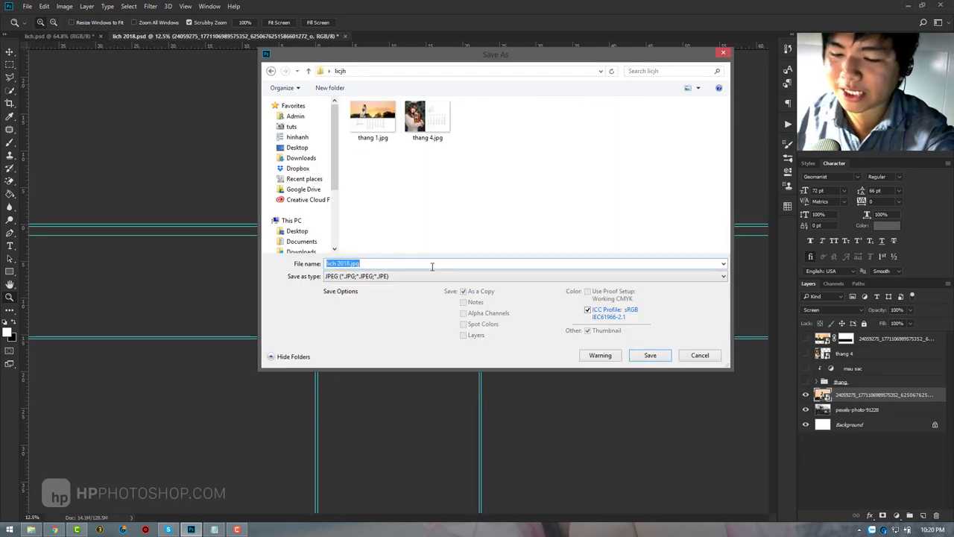
text(bia)
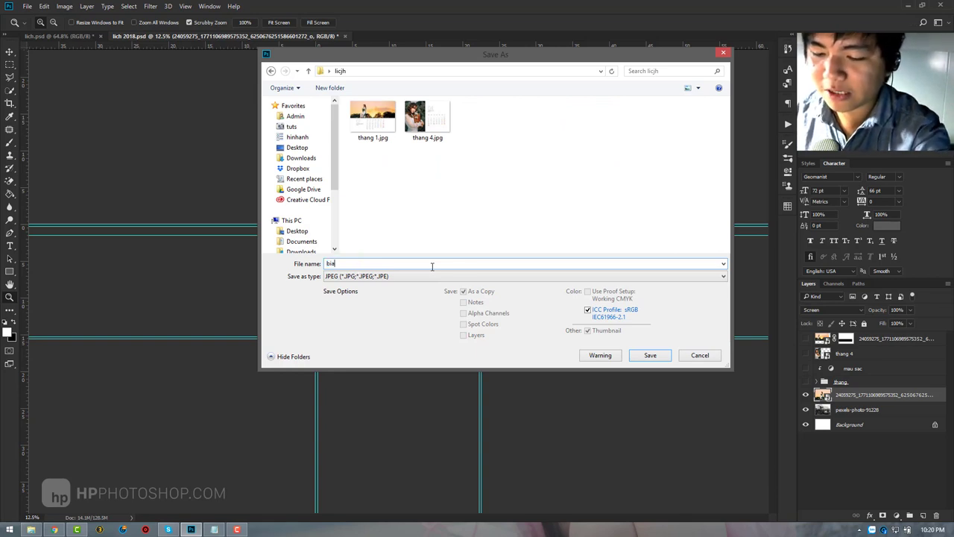
text( truoc)
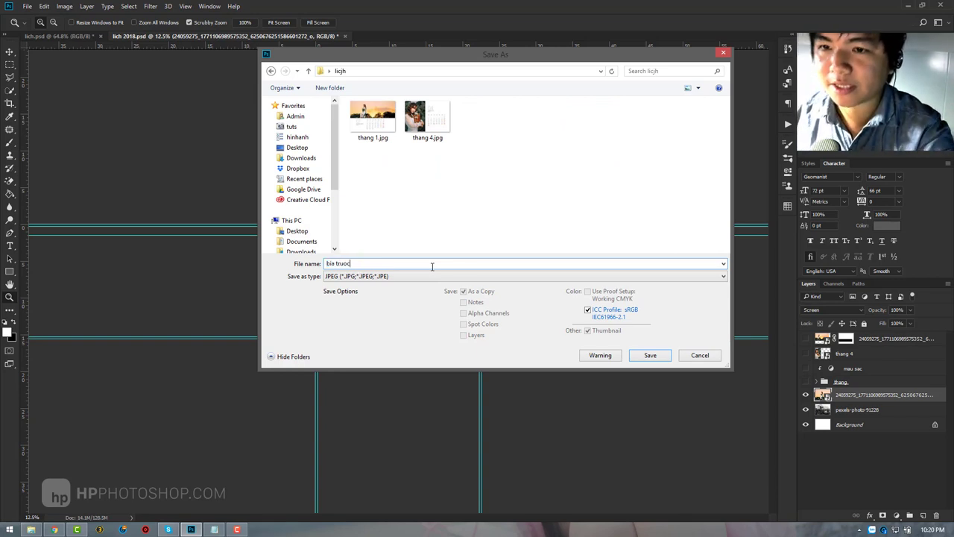
key(Return)
click(312, 93)
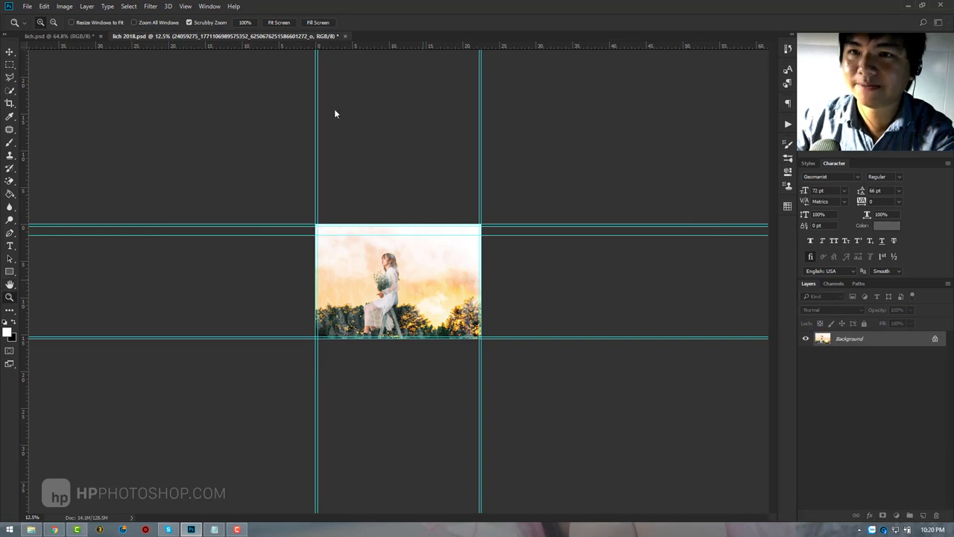
Step: Zoom in and out on the blank white lich 2018.psd page, settling at 50% view
click(364, 247)
click(365, 247)
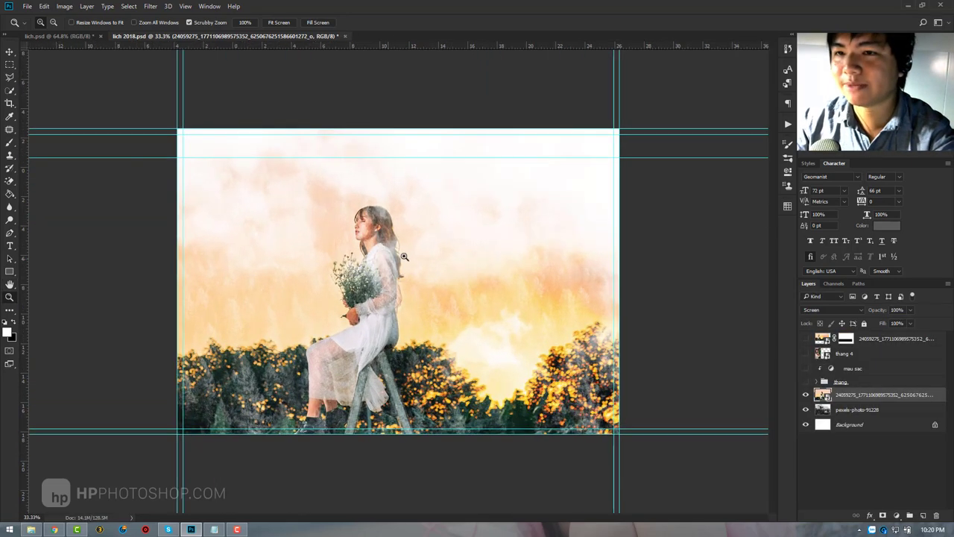
drag(406, 256, 424, 255)
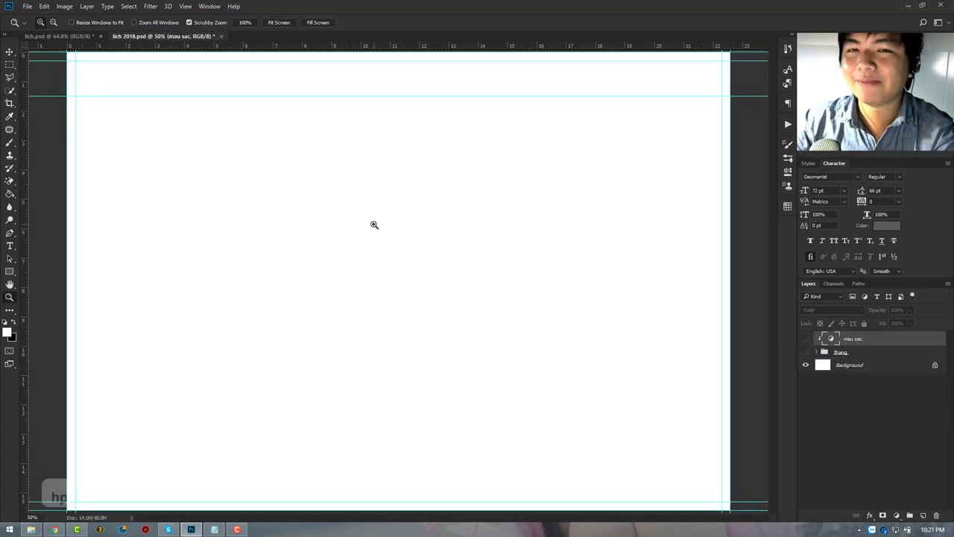
alt+click(389, 226)
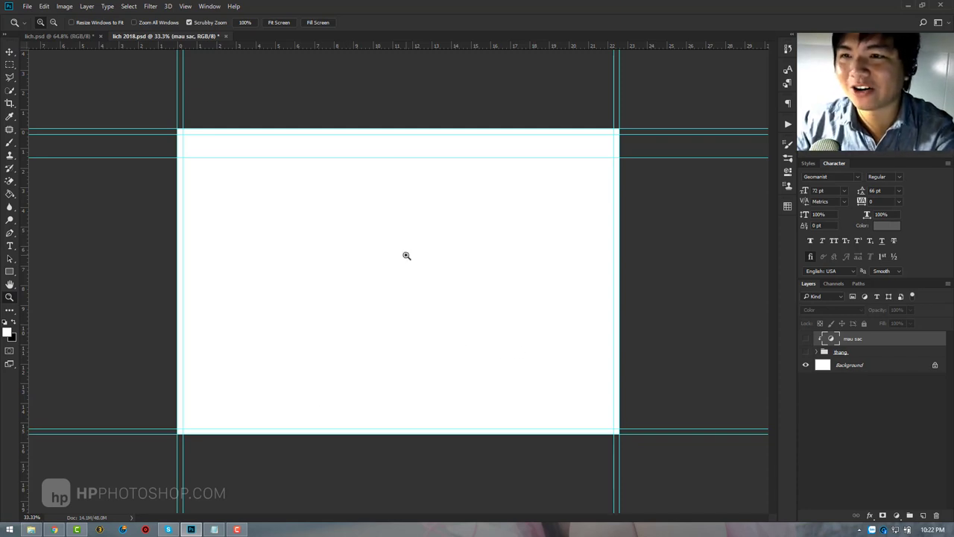
mouse_move(407, 256)
mouse_down()
mouse_move(430, 283)
mouse_move(213, 365)
mouse_up()
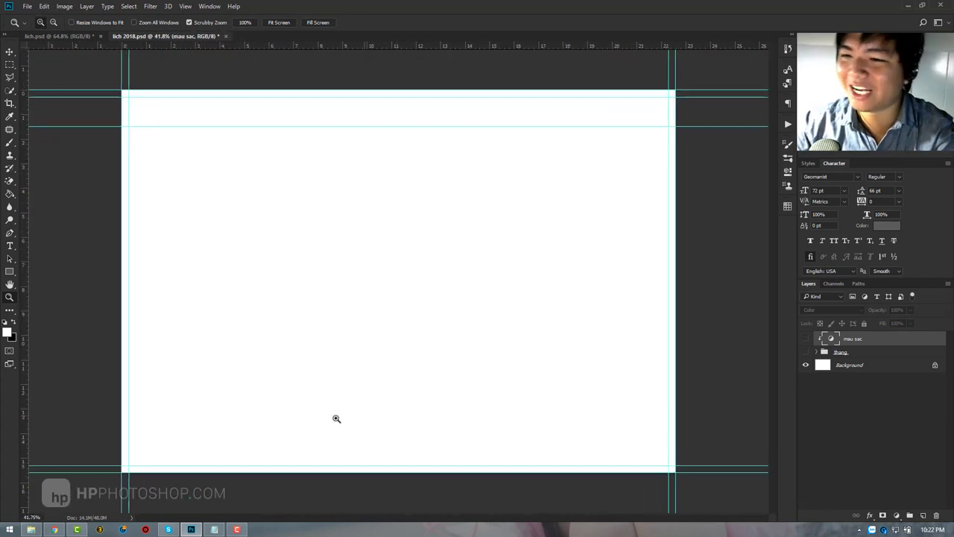
Step: Add a pale pink Color Fill 1 layer above Background, starting from #ff3333
click(884, 365)
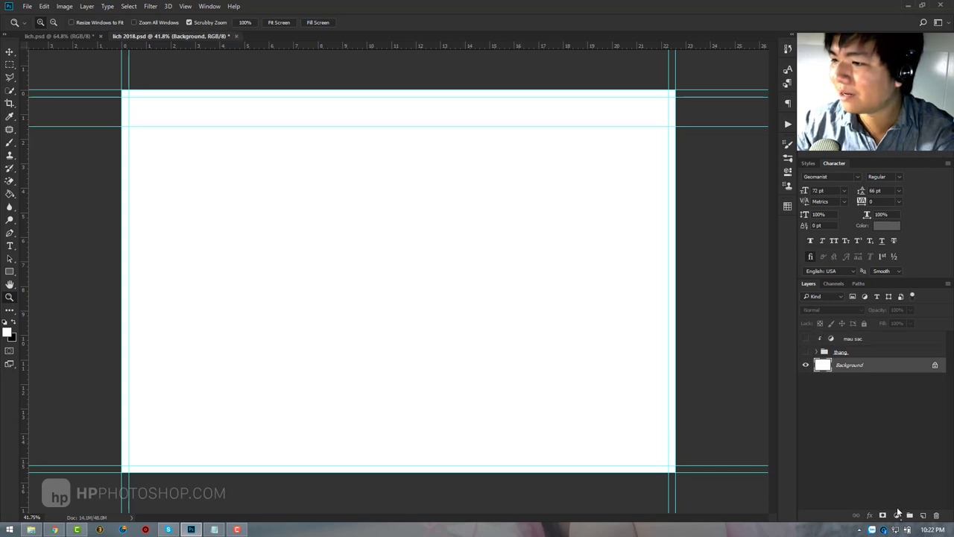
click(896, 515)
click(844, 299)
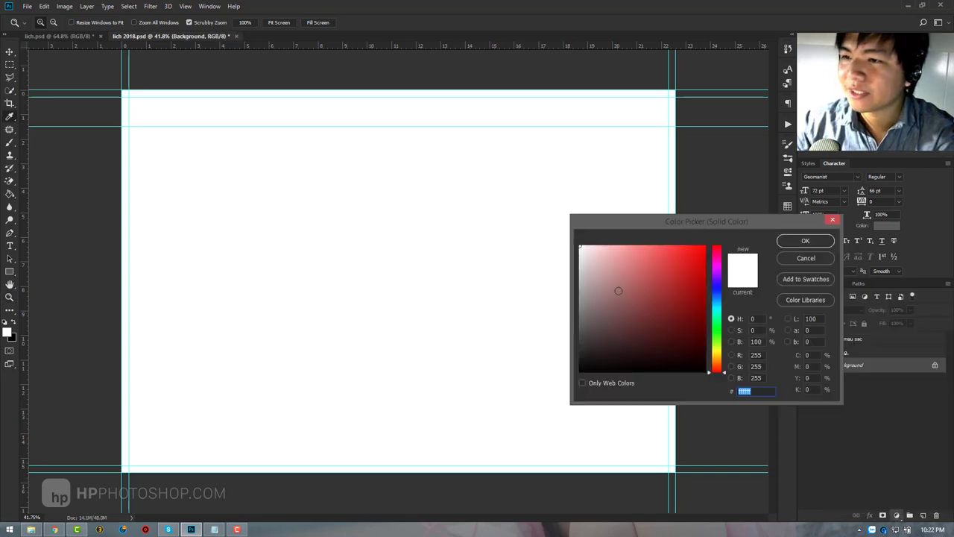
click(667, 324)
text(ff3333)
click(656, 248)
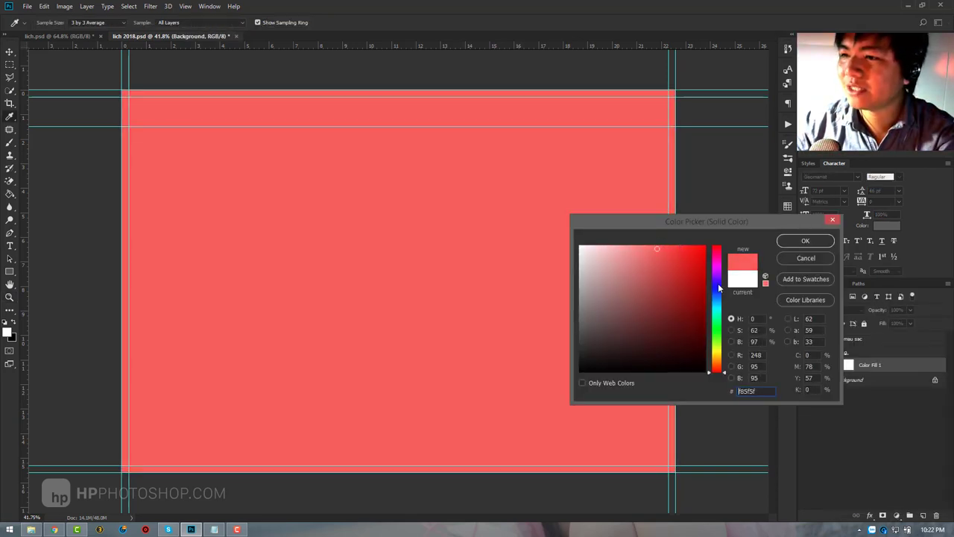
click(719, 263)
drag(642, 255, 604, 248)
click(794, 241)
key(z)
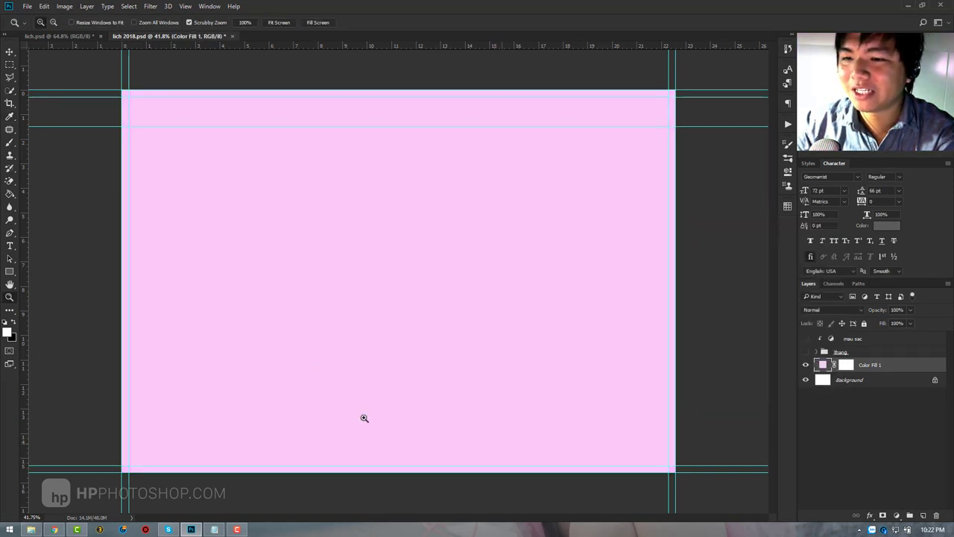
Step: Hide Color Fill 1 and toggle the month group in lich 2018.psd, then return to lich.psd
click(66, 35)
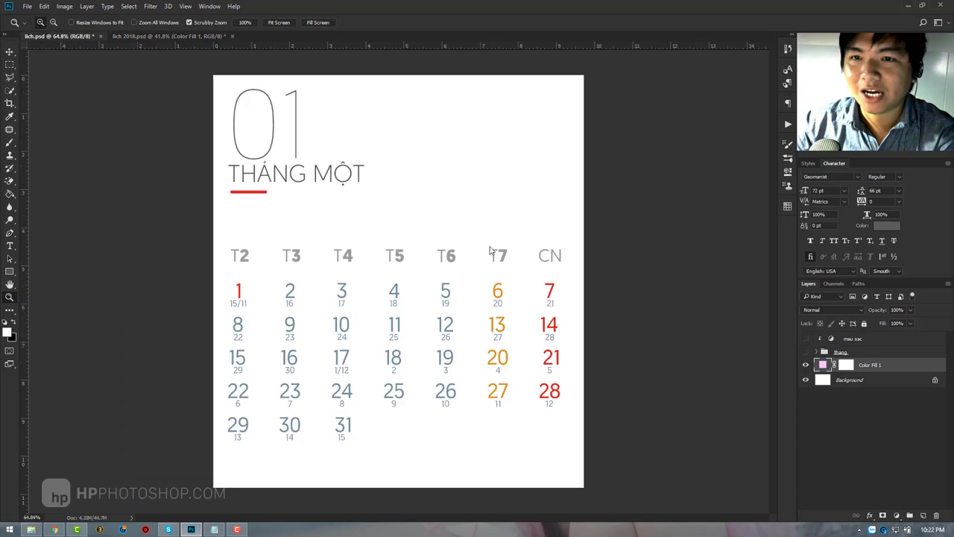
click(169, 37)
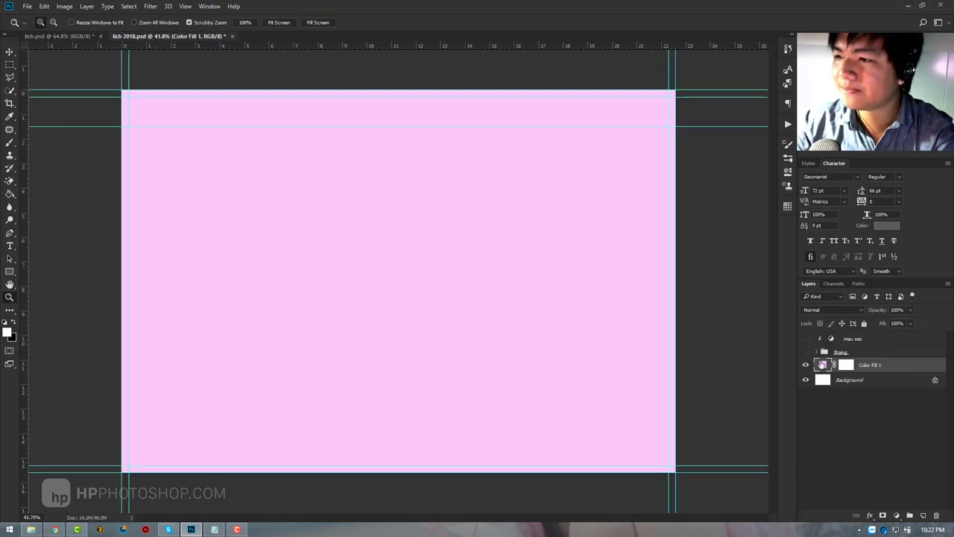
click(806, 364)
click(806, 339)
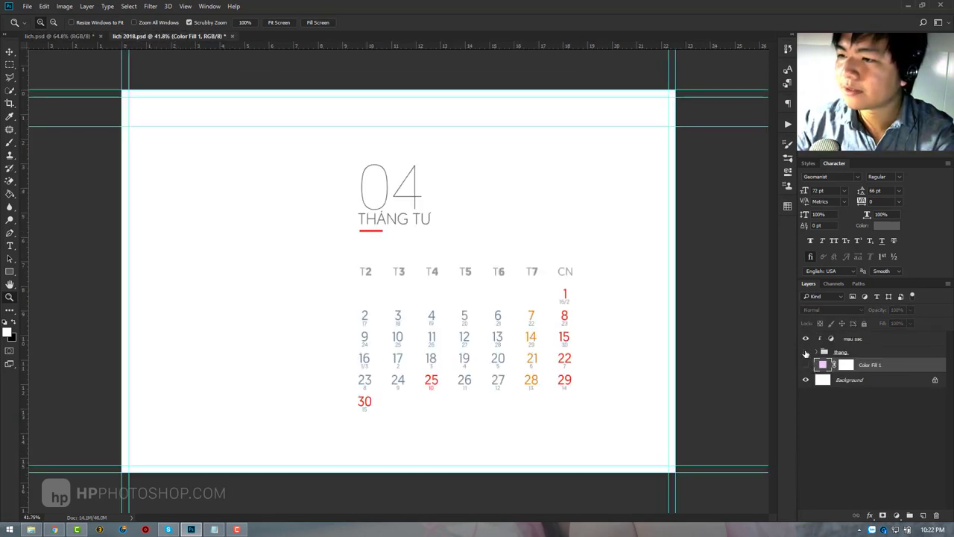
click(806, 339)
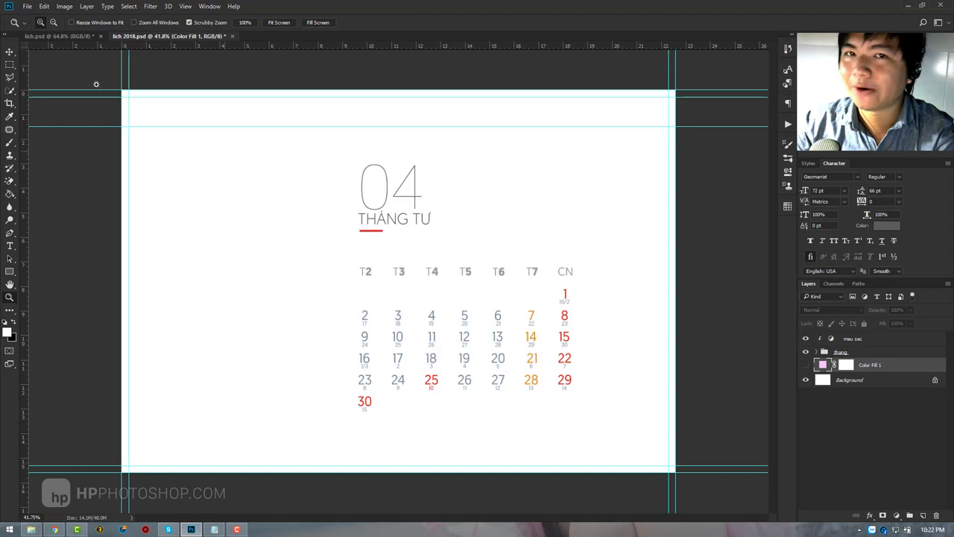
click(68, 35)
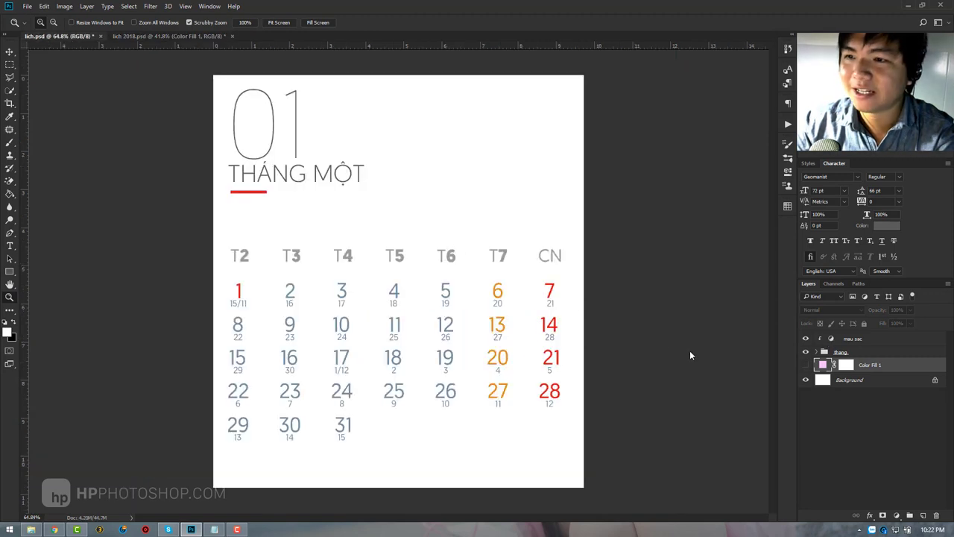
Step: Set the mau sac layer's Hue to about −19 so the January accents turn pink-magenta
click(832, 342)
double_click(831, 342)
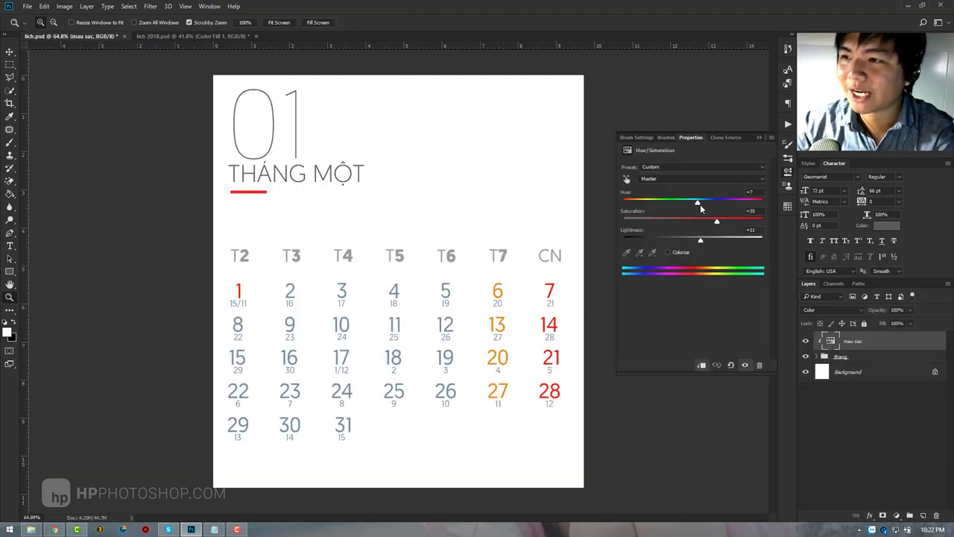
drag(700, 206, 692, 208)
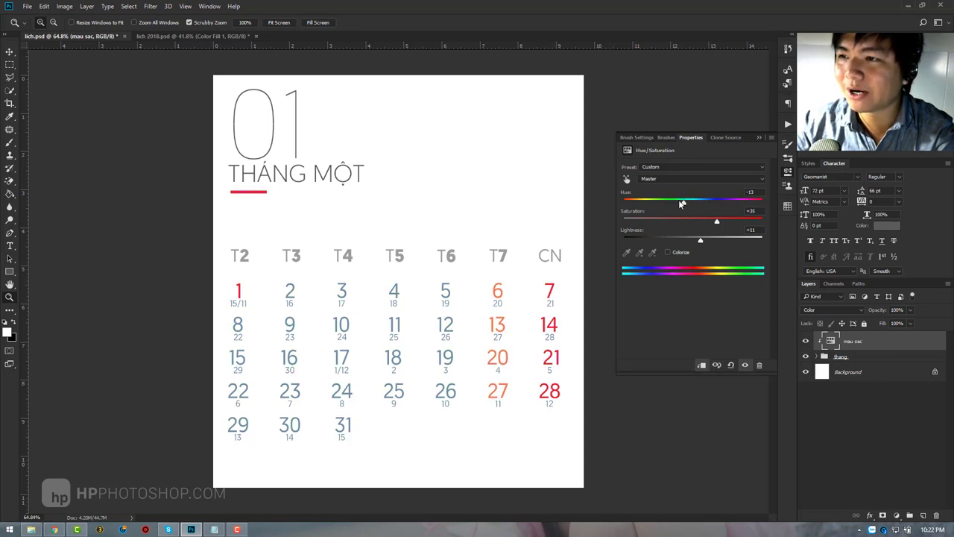
drag(681, 203, 741, 203)
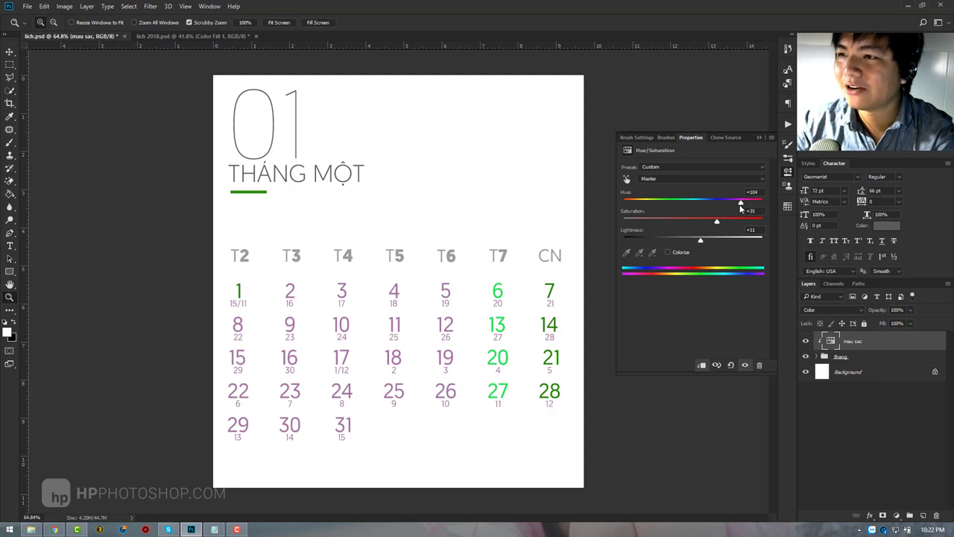
mouse_move(741, 209)
mouse_down()
mouse_move(755, 205)
mouse_move(668, 206)
mouse_up()
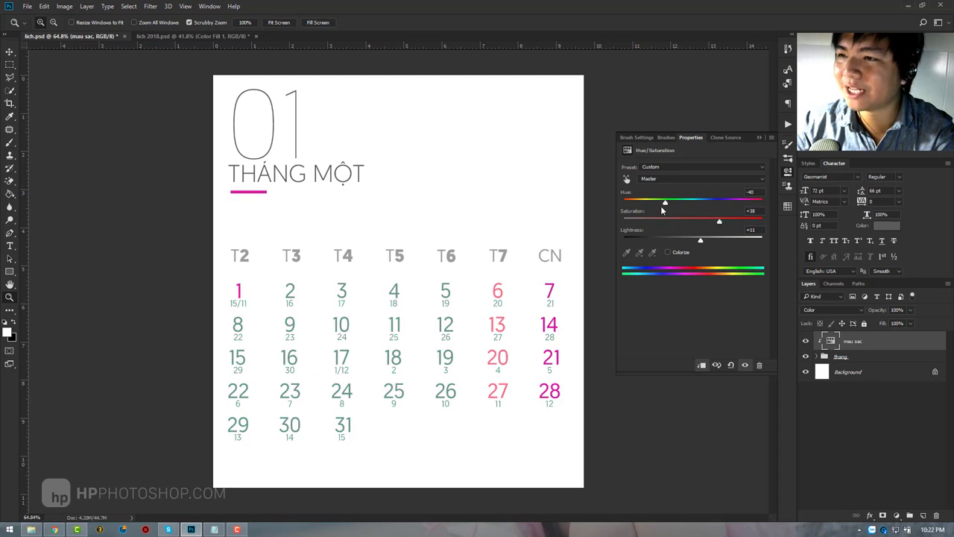
mouse_move(669, 203)
mouse_down()
mouse_move(699, 206)
mouse_move(662, 206)
mouse_up()
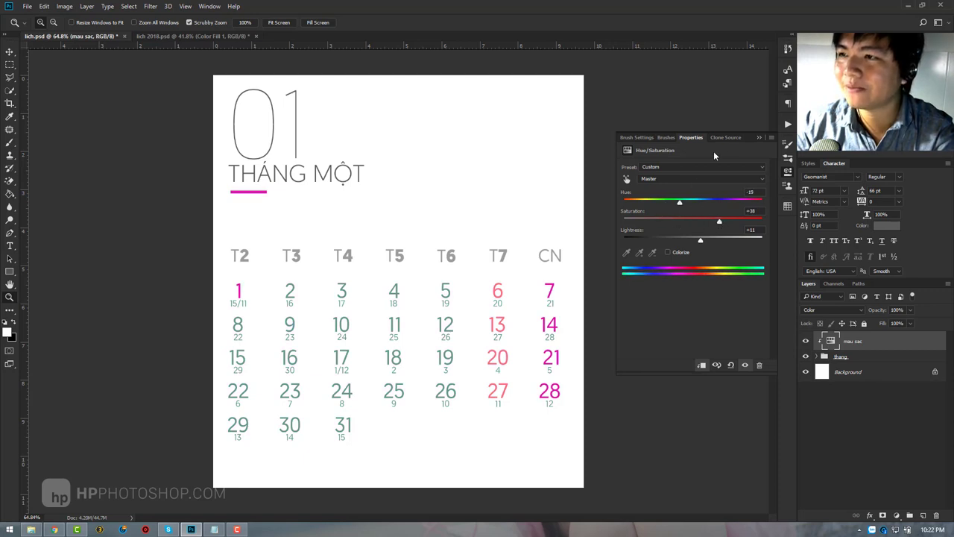
click(760, 137)
Step: Zoom the January canvas out and back in, then switch to File Explorer
alt+click(425, 264)
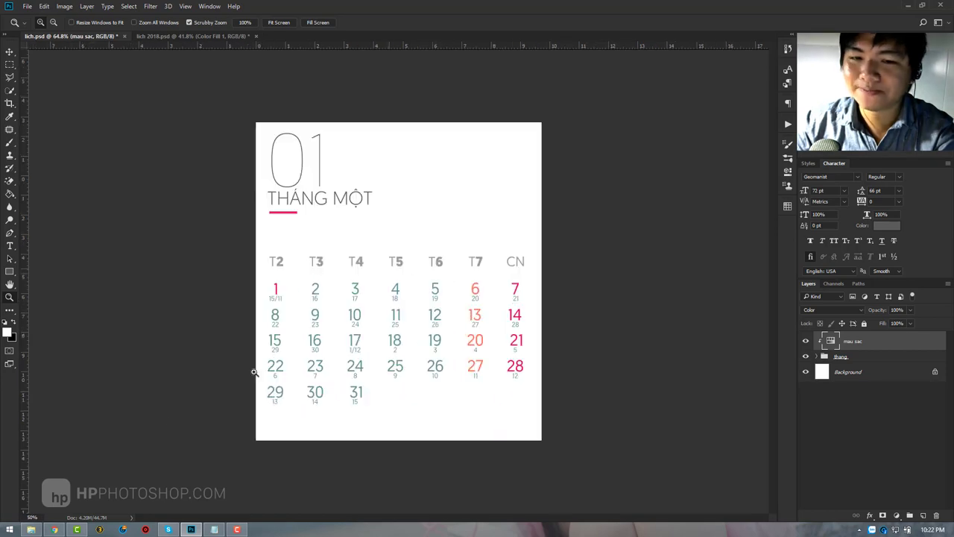
click(251, 370)
click(32, 528)
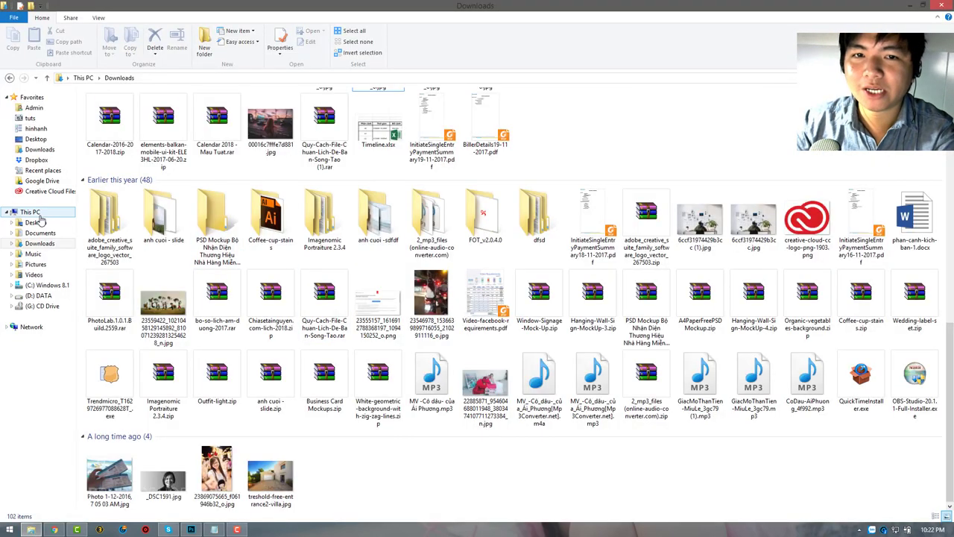
Step: Open the calendar project folder's 21x14 print subfolder from the Desktop
click(36, 222)
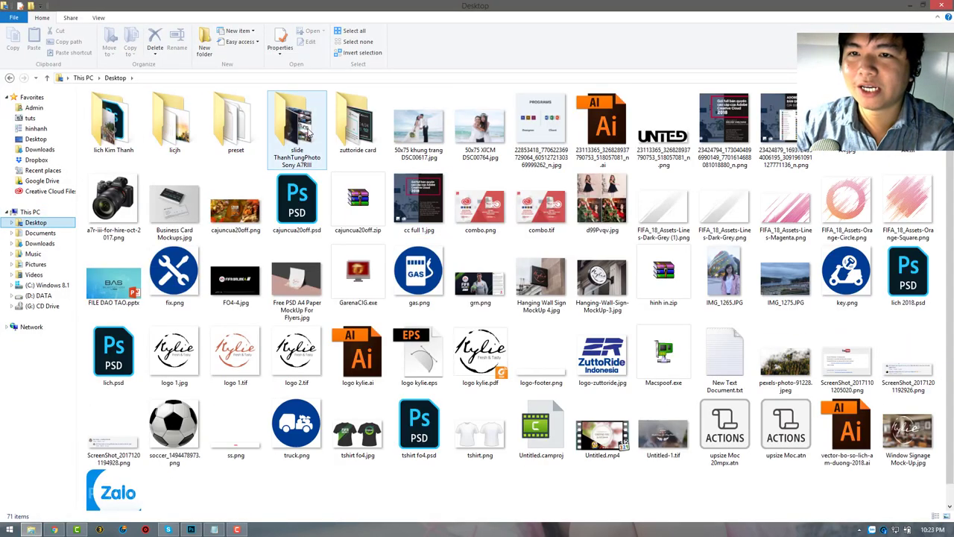
double_click(111, 137)
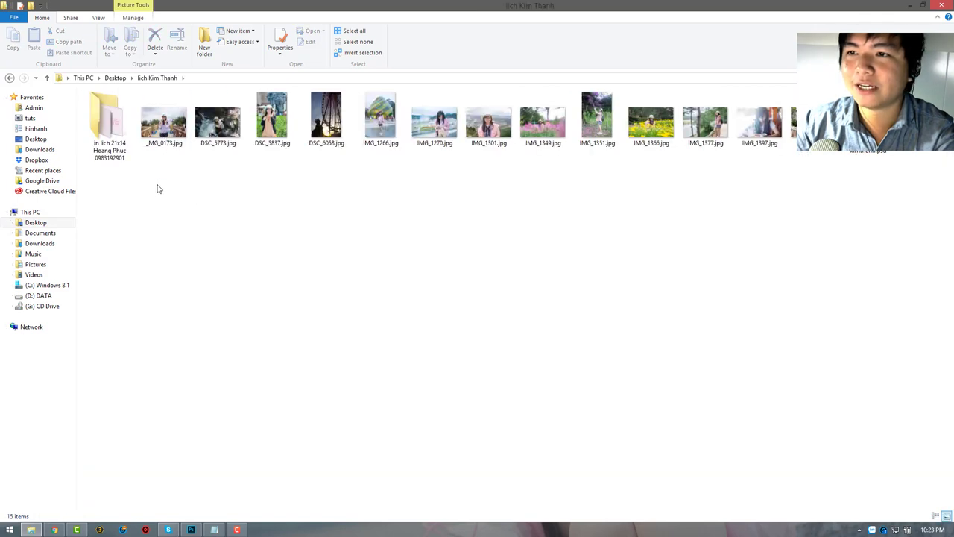
double_click(111, 144)
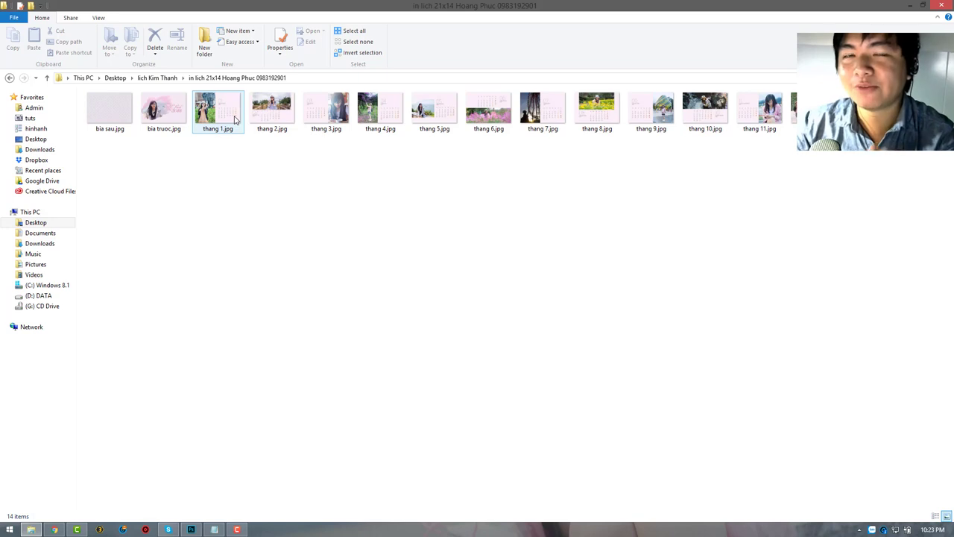
click(242, 79)
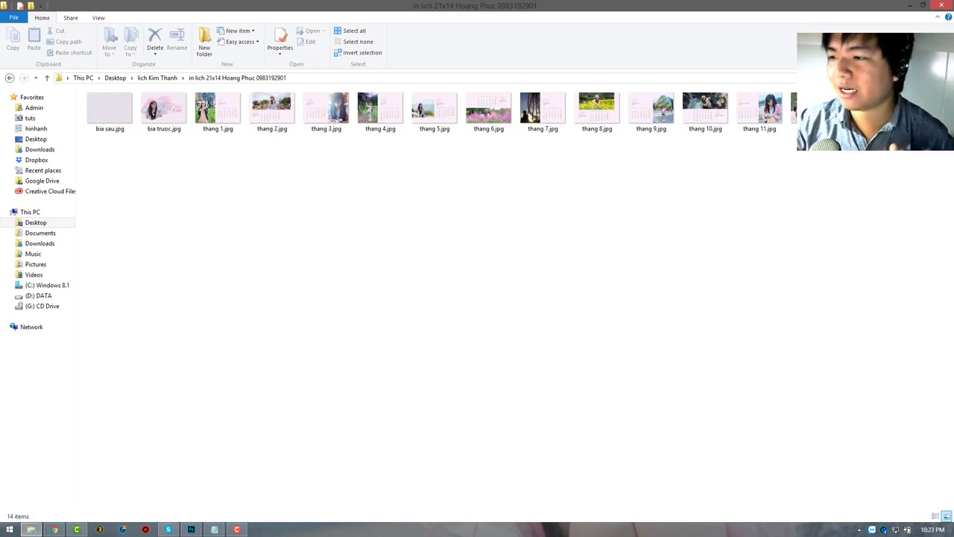
Step: Check the current date and time from the taskbar clock
click(775, 445)
click(927, 530)
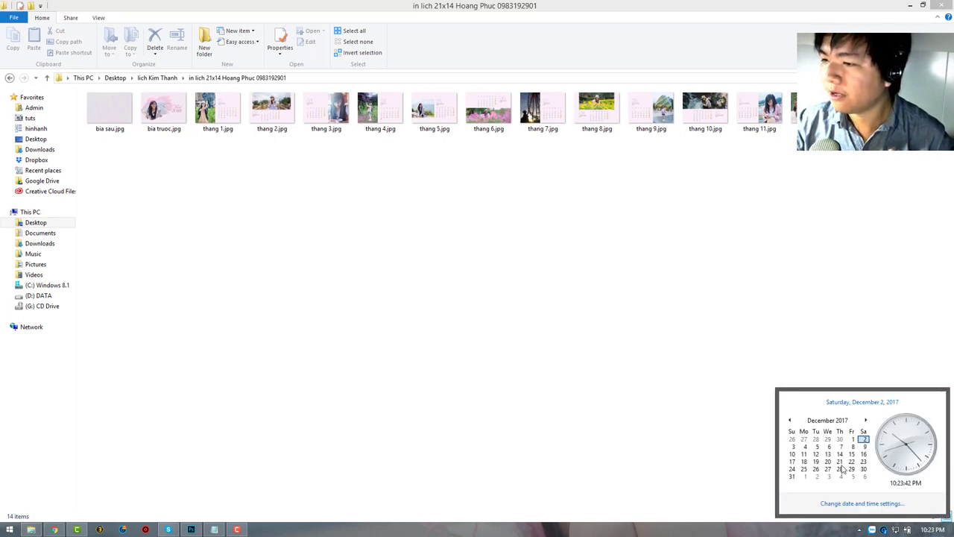
click(534, 318)
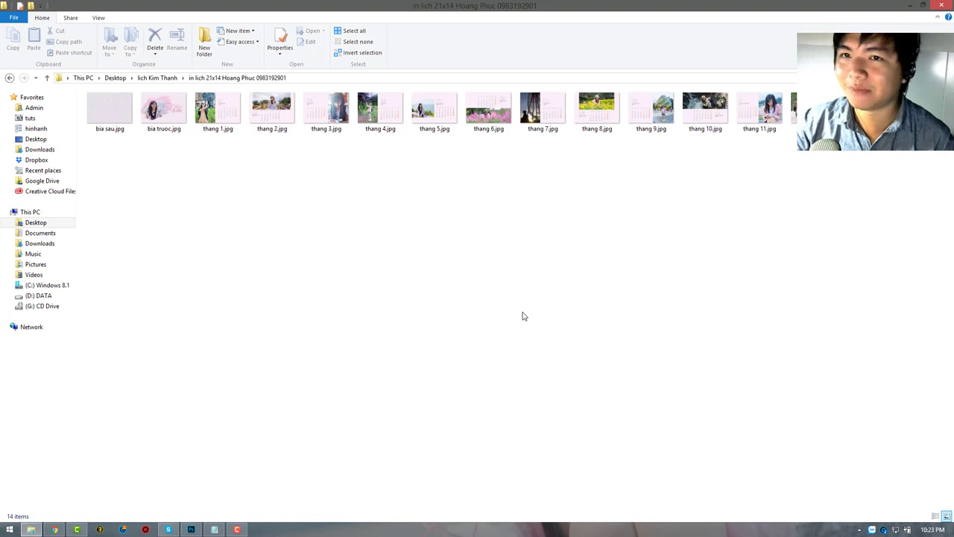
double_click(488, 108)
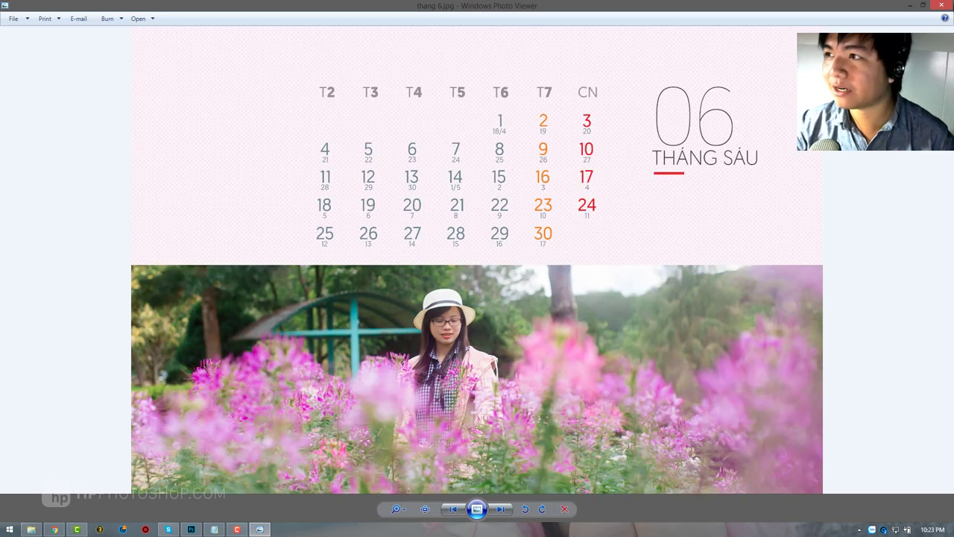
click(501, 510)
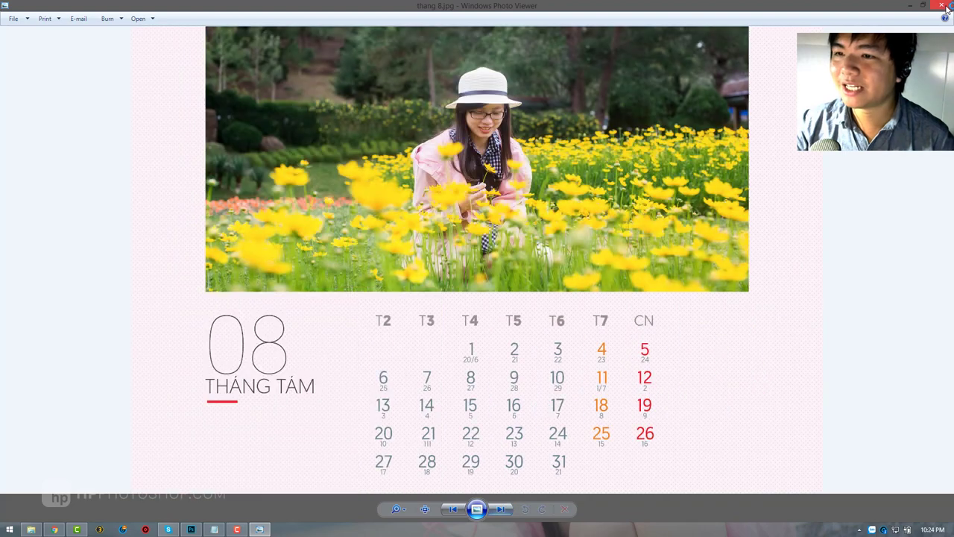
click(943, 6)
click(448, 336)
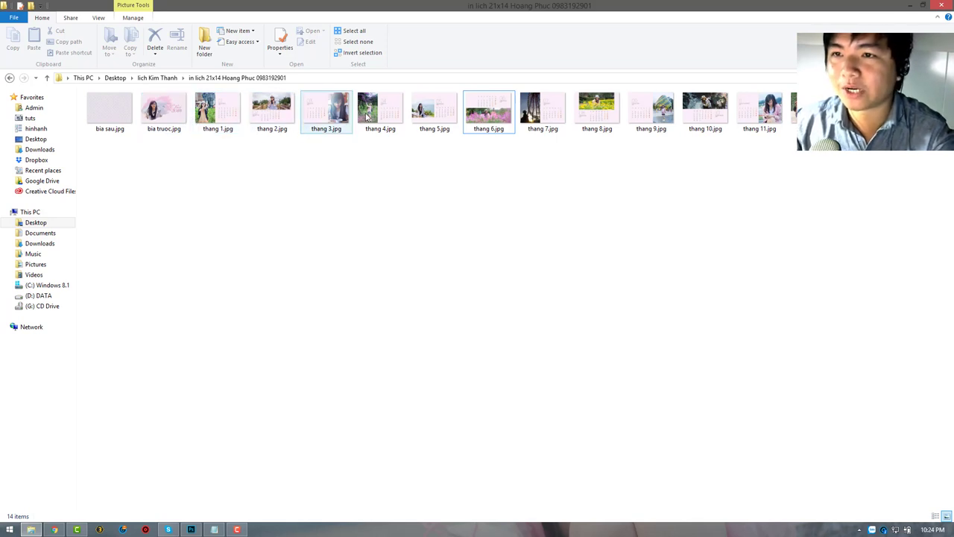
Step: Select and deselect thang 3.jpg, then move focus to bia sau.jpg
click(326, 112)
click(379, 246)
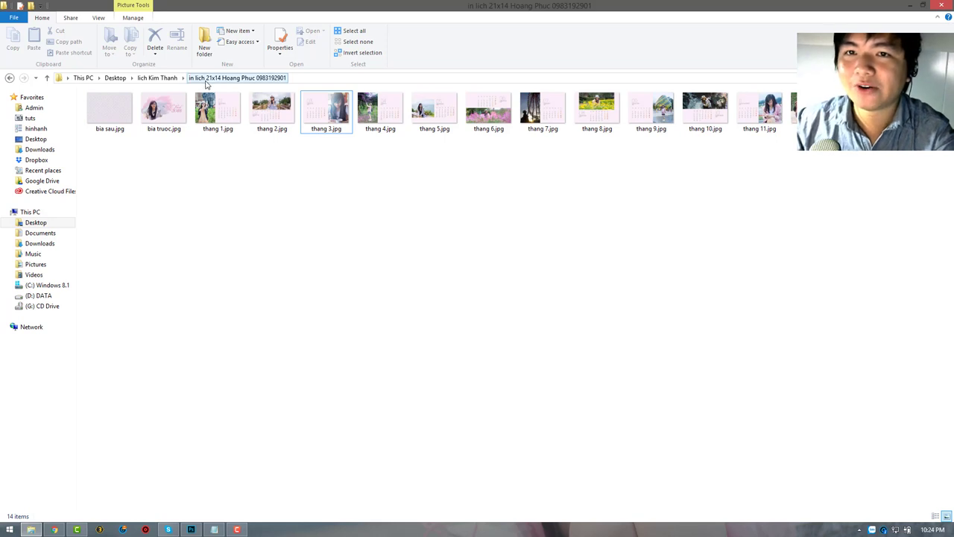
key(Home)
Step: Compress the 21x14 print subfolder into a RAR archive with WinRAR, then return to Desktop
click(9, 78)
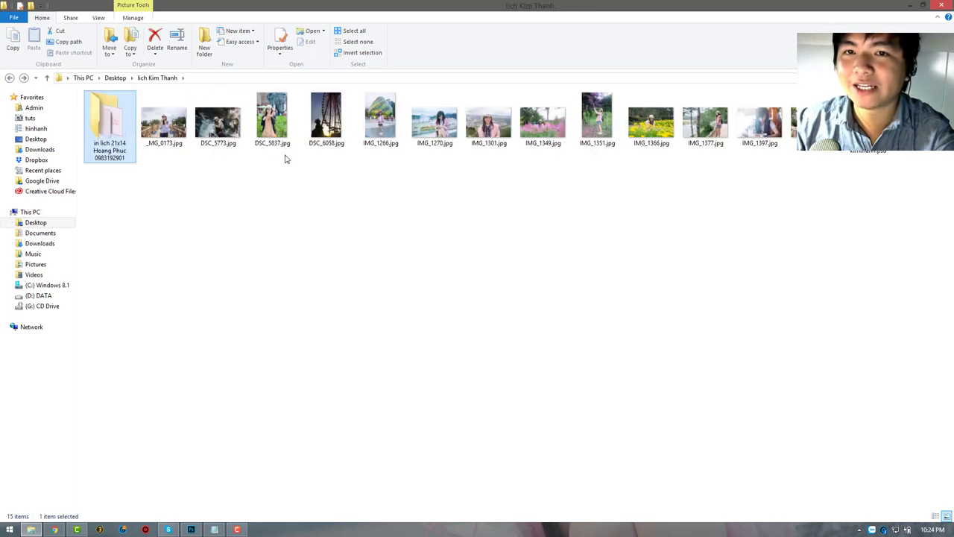
drag(399, 142, 888, 181)
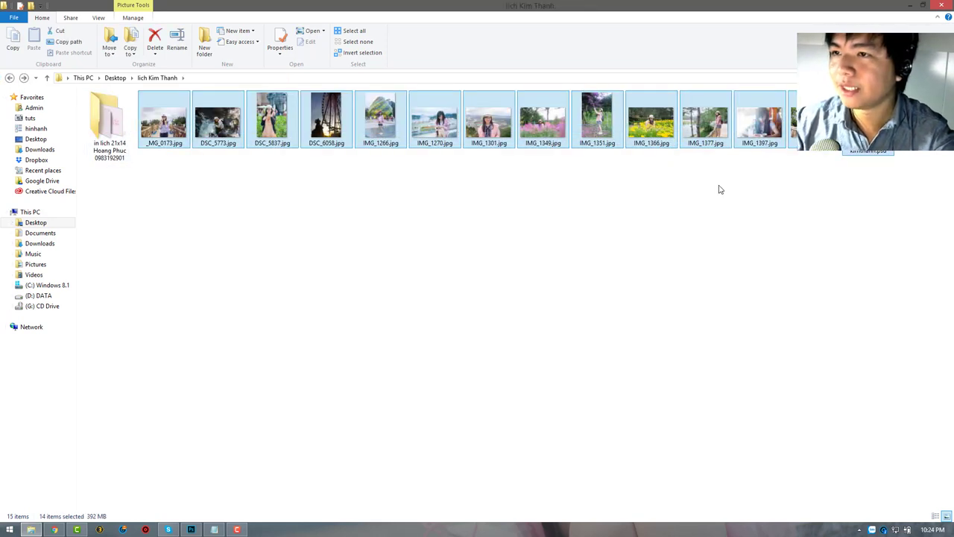
click(137, 130)
click(110, 123)
right_click(110, 124)
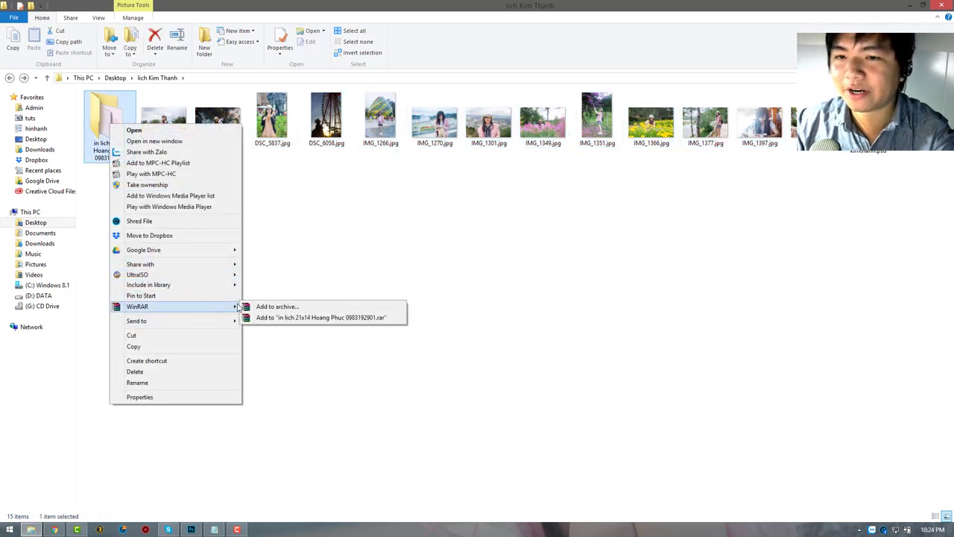
mouse_move(137, 307)
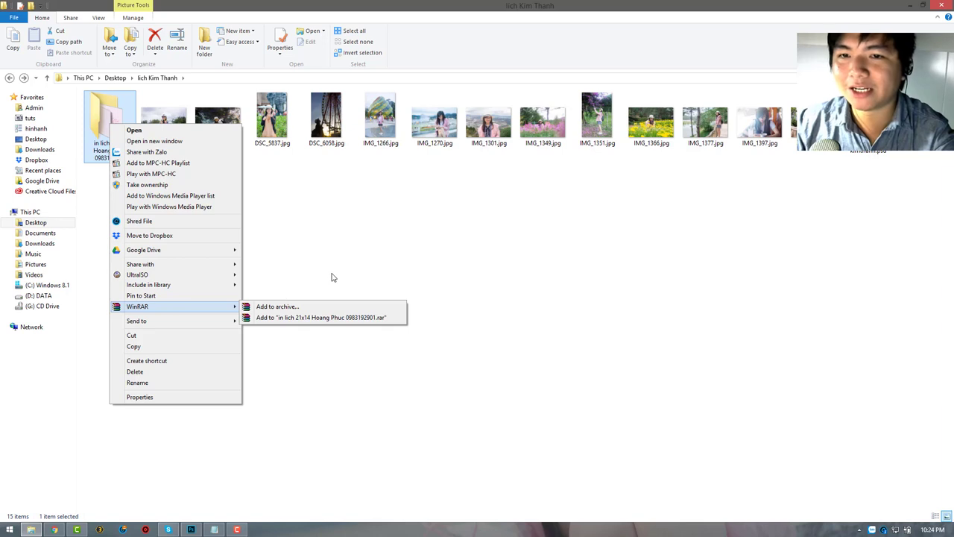
click(339, 317)
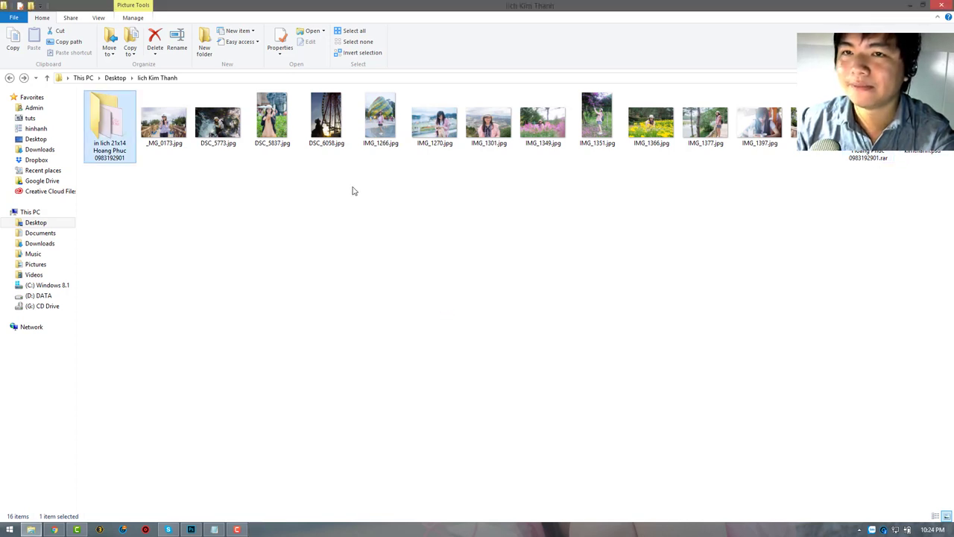
click(10, 78)
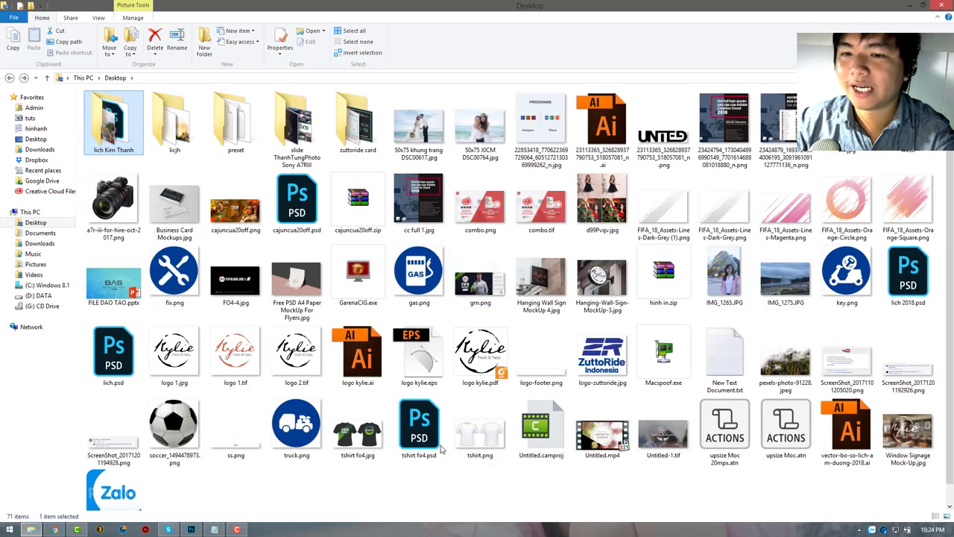
Step: Bring Photoshop forward and zoom in on the lich.psd January page, 01 THÁNG MỘT
click(191, 529)
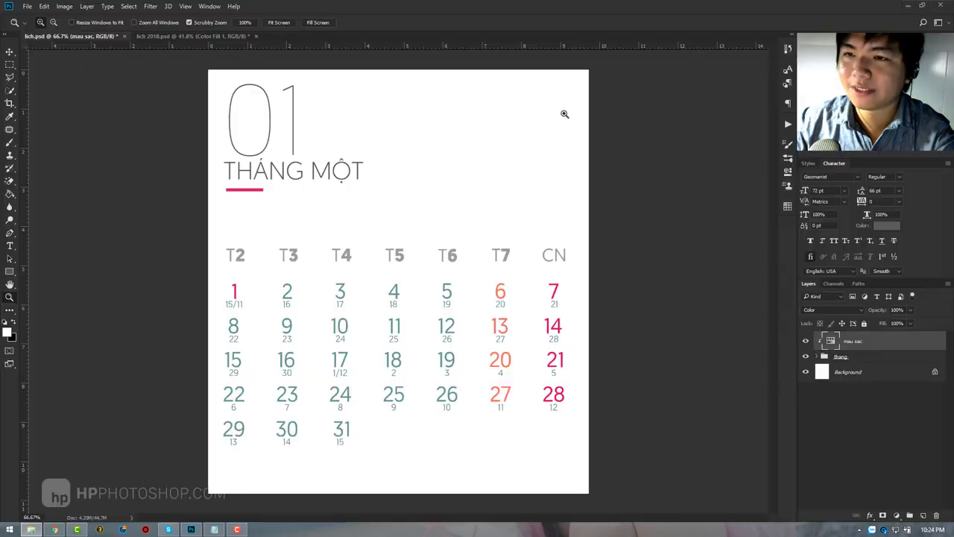
drag(396, 251, 417, 257)
click(416, 257)
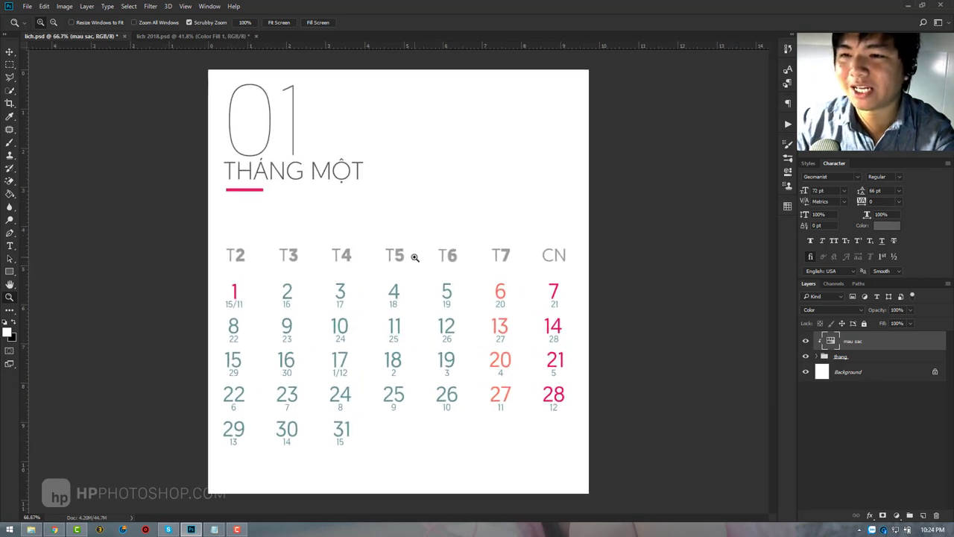
alt+click(415, 257)
click(415, 257)
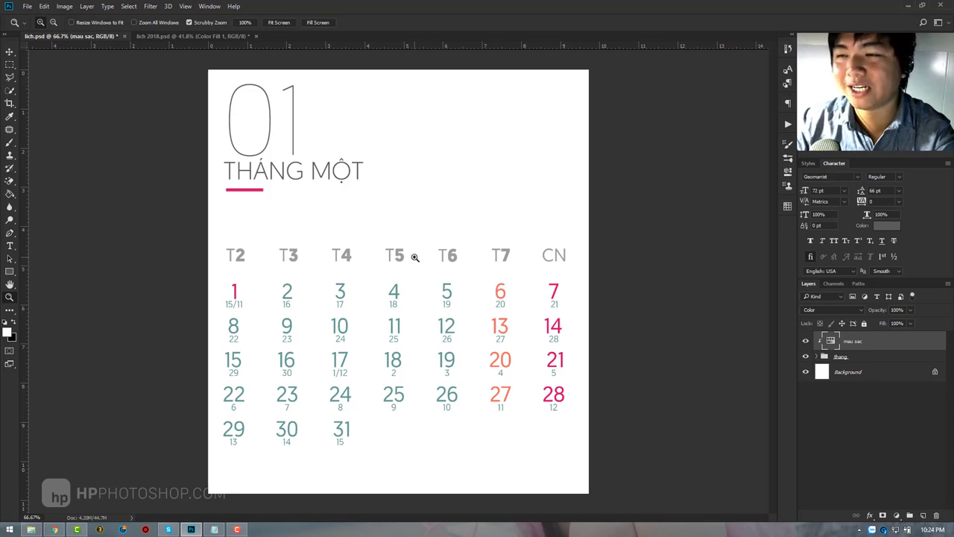
alt+click(416, 257)
click(415, 257)
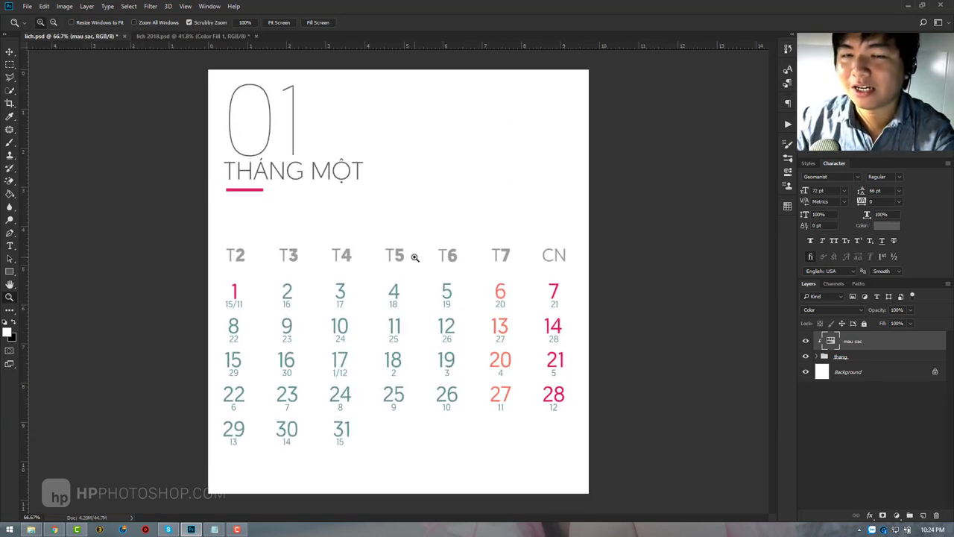